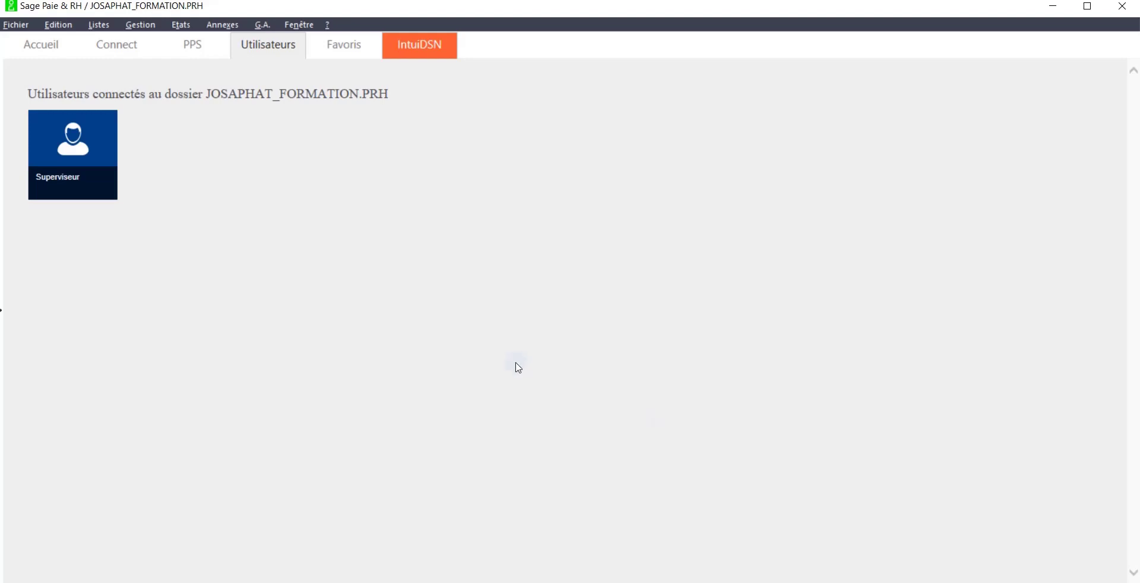
Step: Create a new rubrique in the list of rubriques with type Cotisation
{"action": "left_click", "coordinate": [101, 26]}
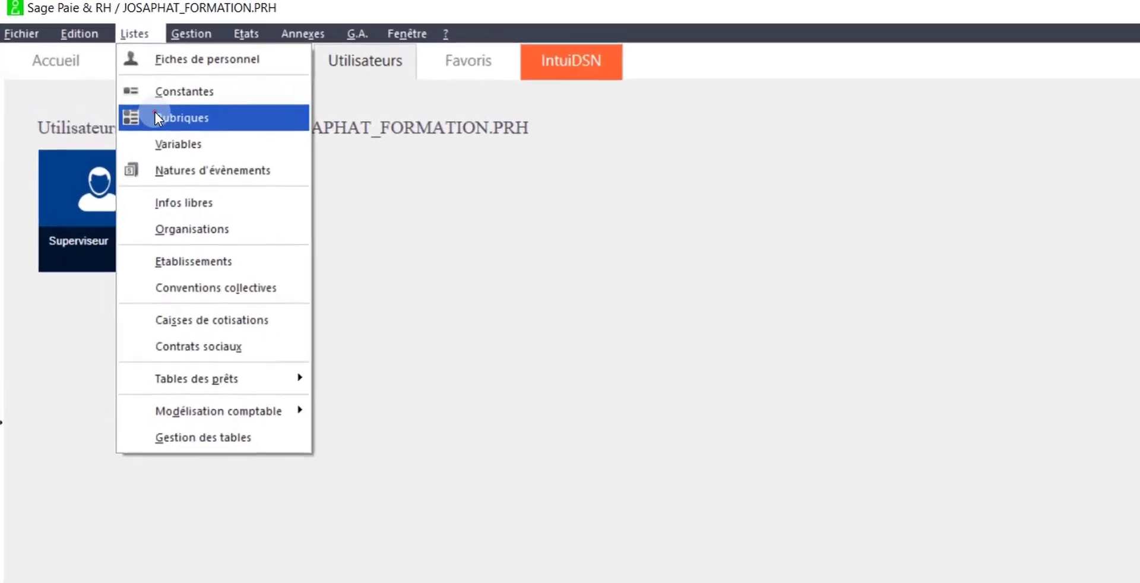
{"action": "left_click", "coordinate": [155, 117]}
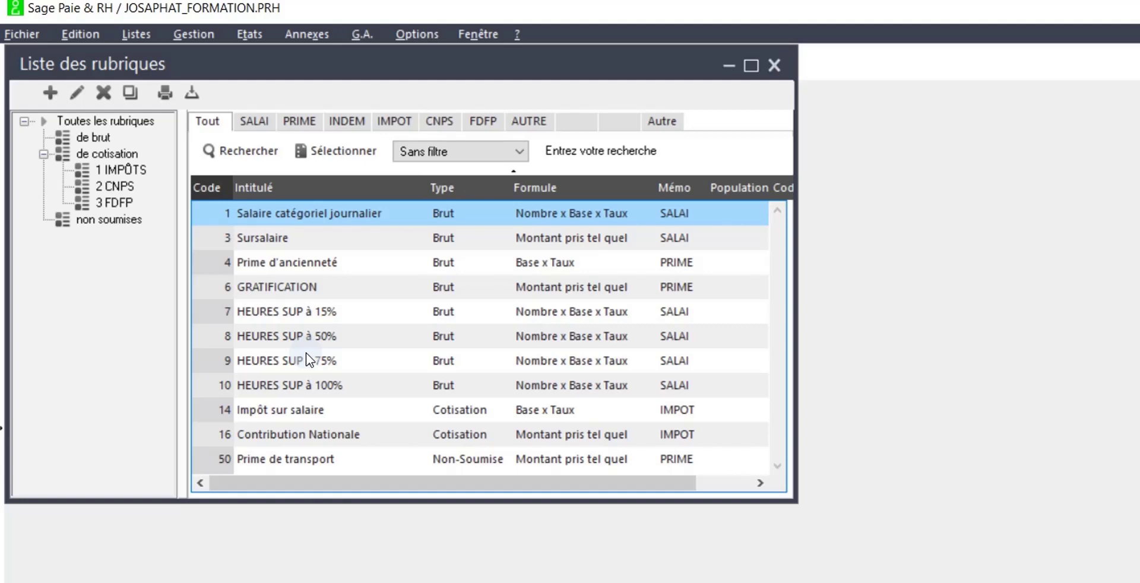
{"action": "right_click", "coordinate": [340, 400]}
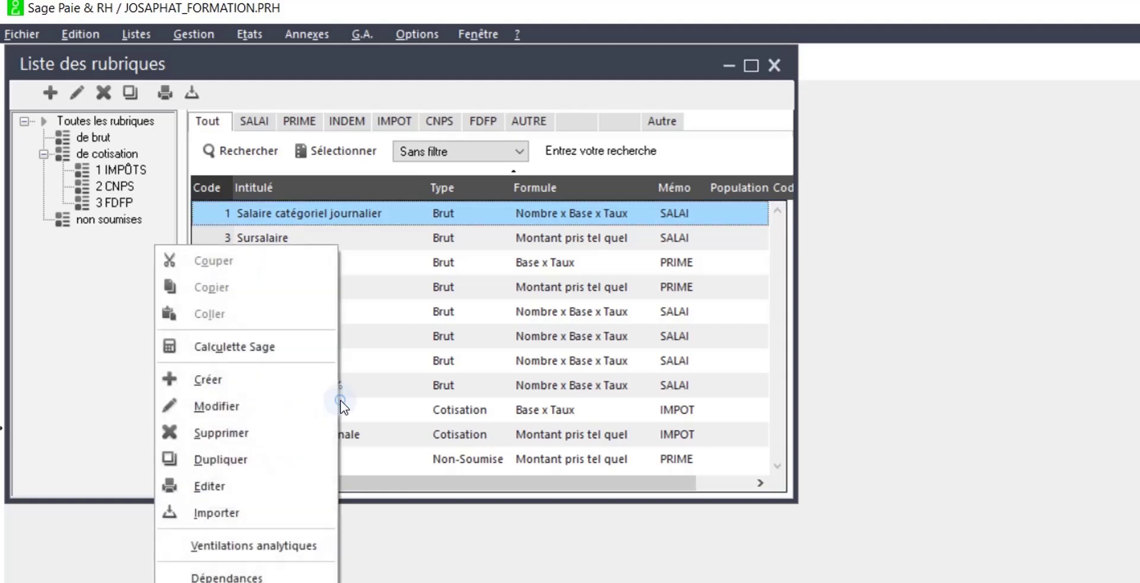
{"action": "left_click", "coordinate": [271, 381]}
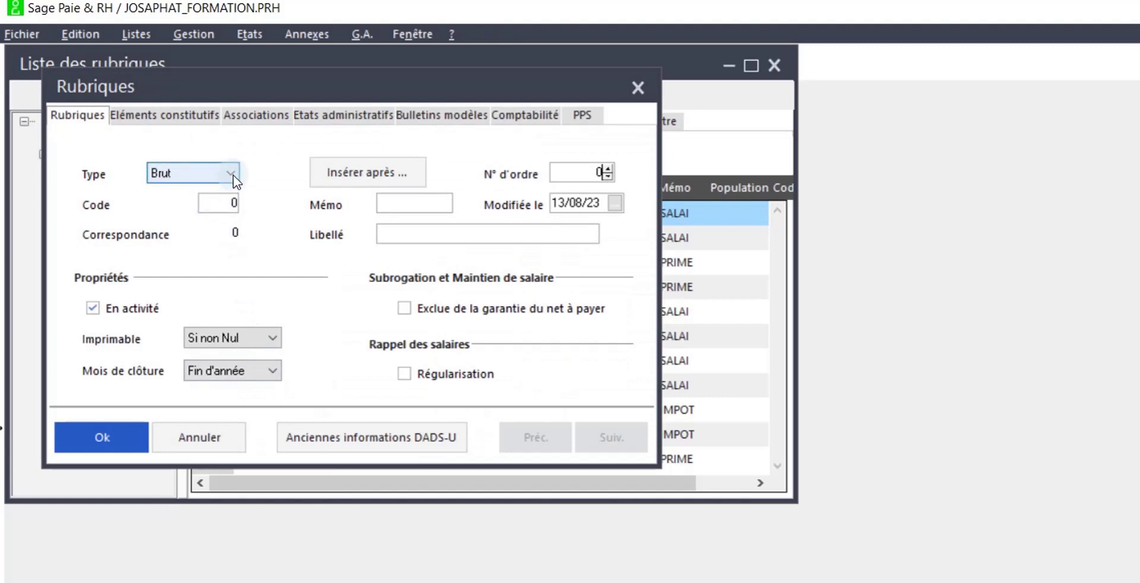
{"action": "left_click", "coordinate": [232, 176]}
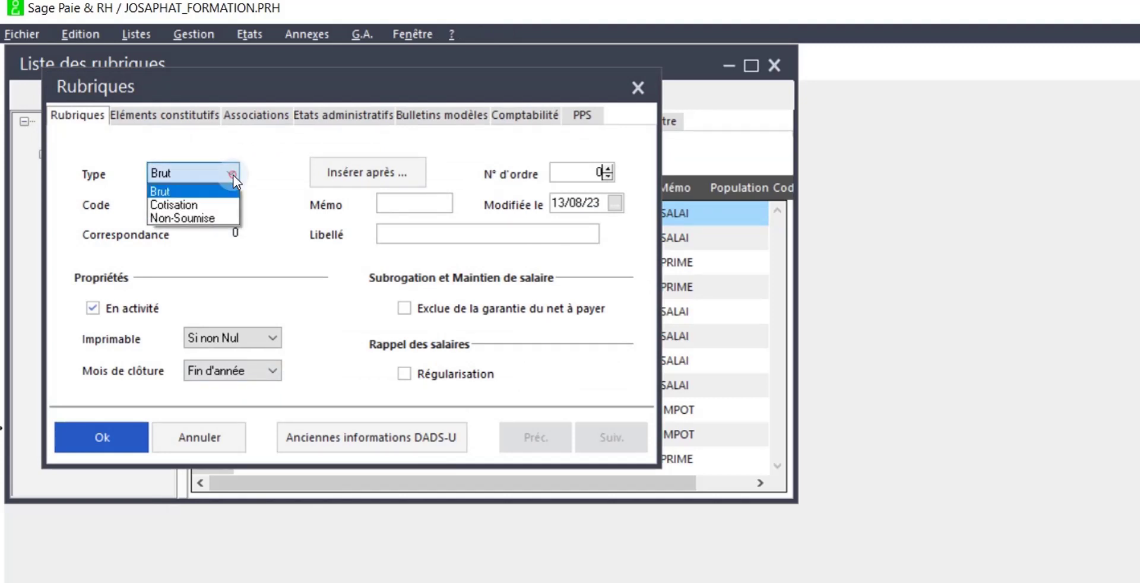
{"action": "left_click", "coordinate": [207, 203]}
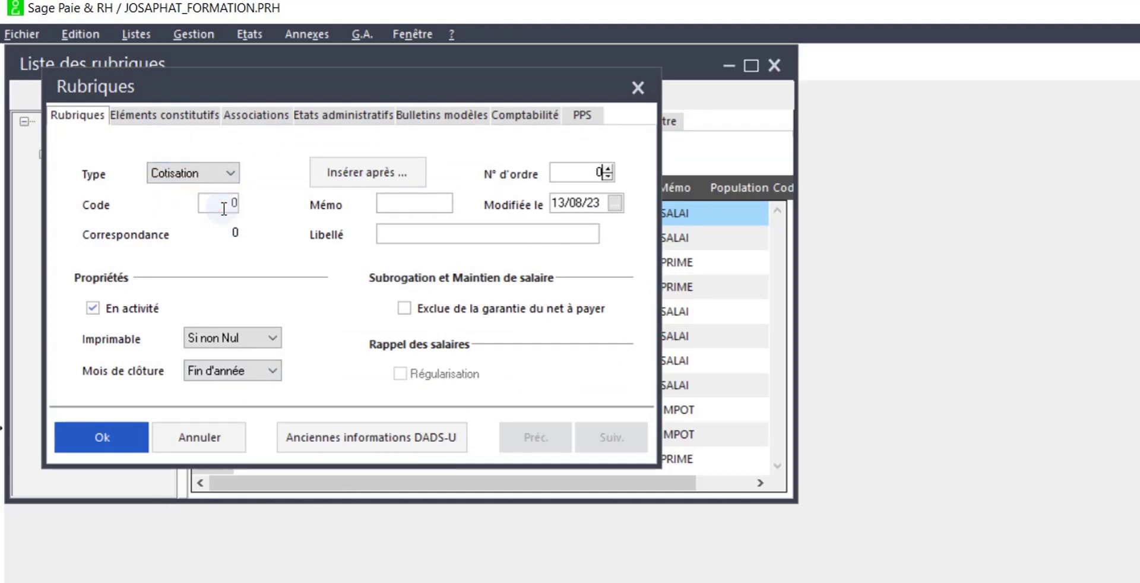
Step: Give the new rubrique code 15, mémo IMPOT and libellé Contribution Nationale
{"action": "double_click", "coordinate": [227, 202]}
{"action": "type", "text": "15"}
{"action": "left_click", "coordinate": [399, 205]}
{"action": "type", "text": "I"}
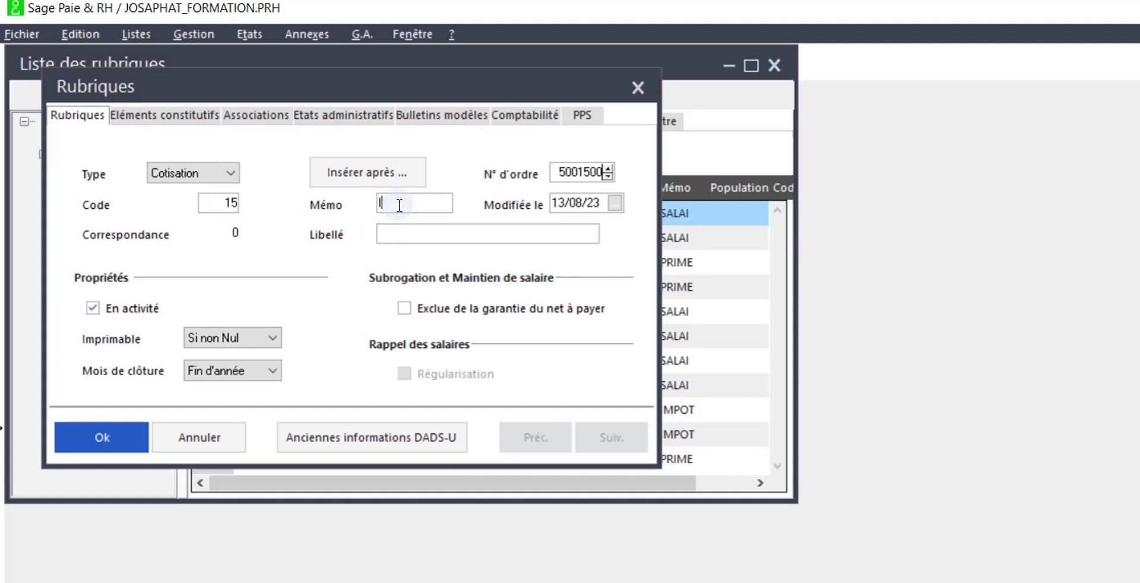
{"action": "type", "text": "MPOT"}
{"action": "left_click", "coordinate": [400, 238]}
{"action": "type", "text": "Contribution Nationale"}
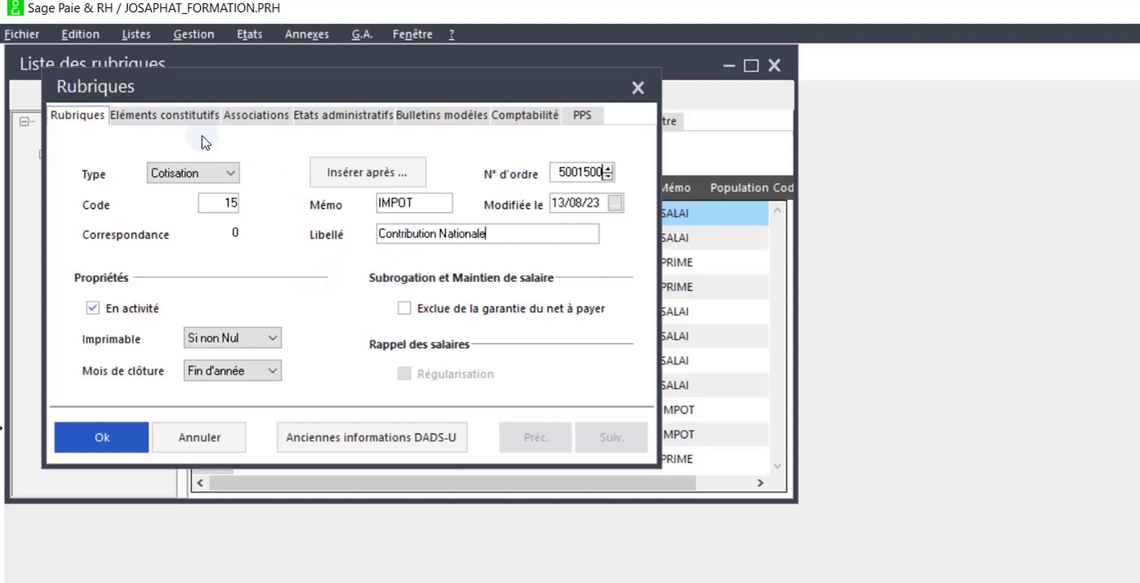
Step: Assign the IMPÔTS caisse to rubrique 15 in its éléments constitutifs
{"action": "left_click", "coordinate": [188, 119]}
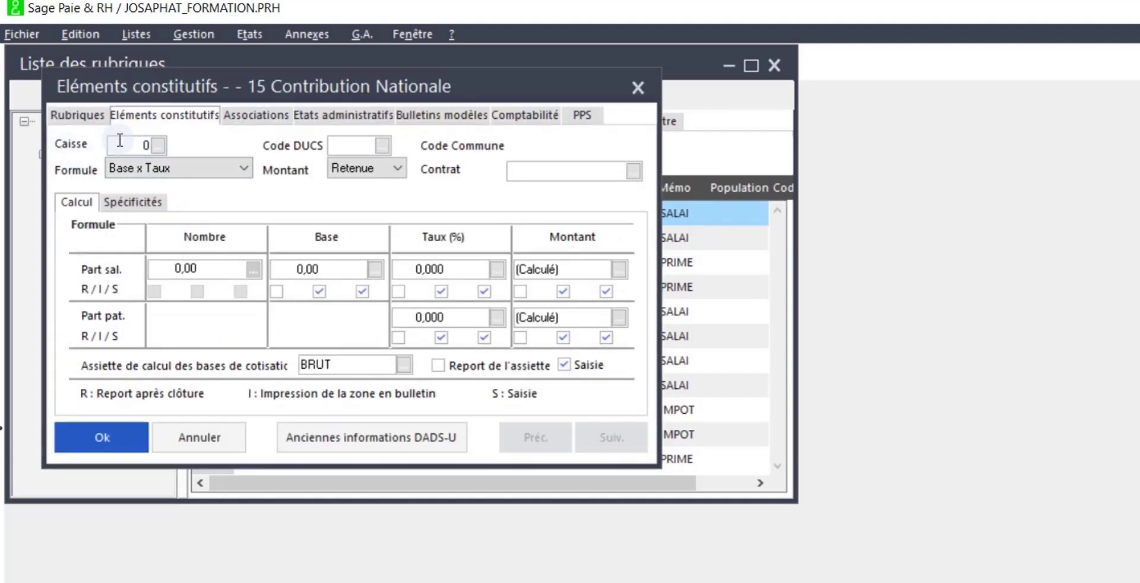
{"action": "left_click", "coordinate": [158, 146]}
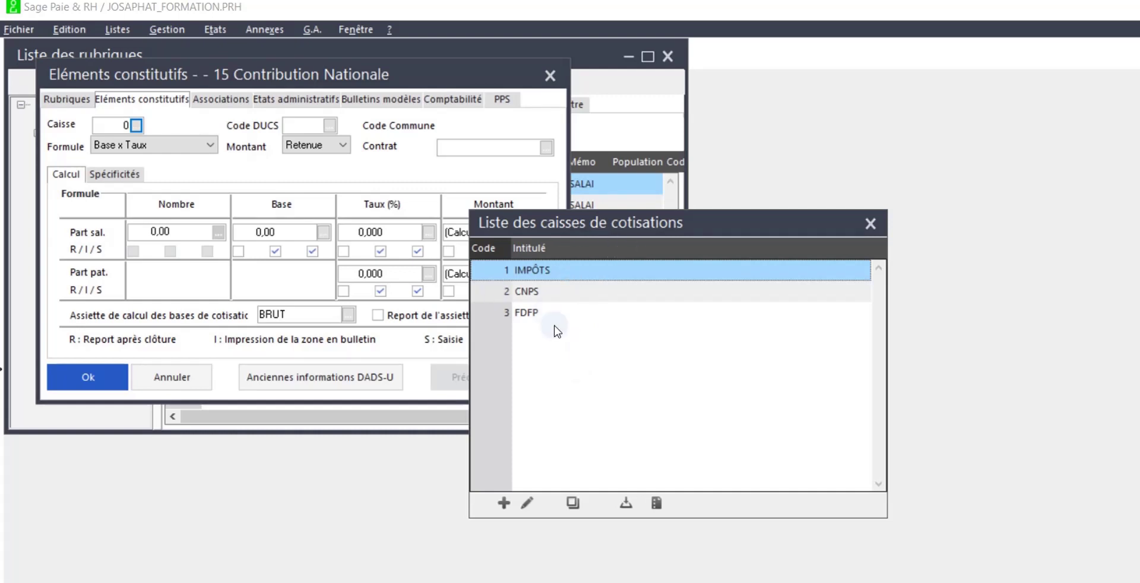
{"action": "left_click", "coordinate": [501, 501]}
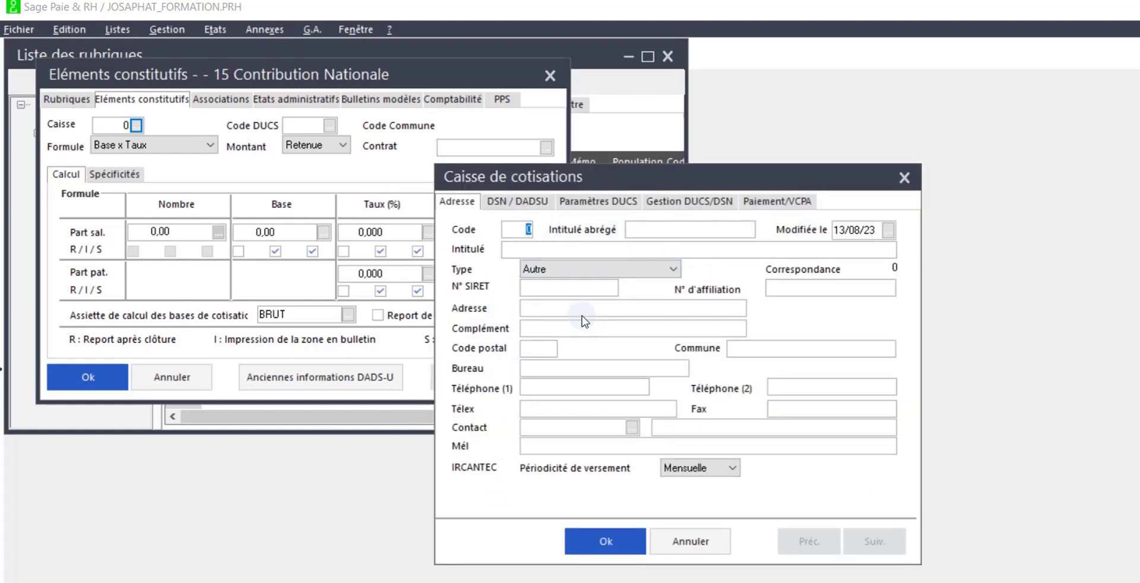
{"action": "left_click", "coordinate": [605, 543]}
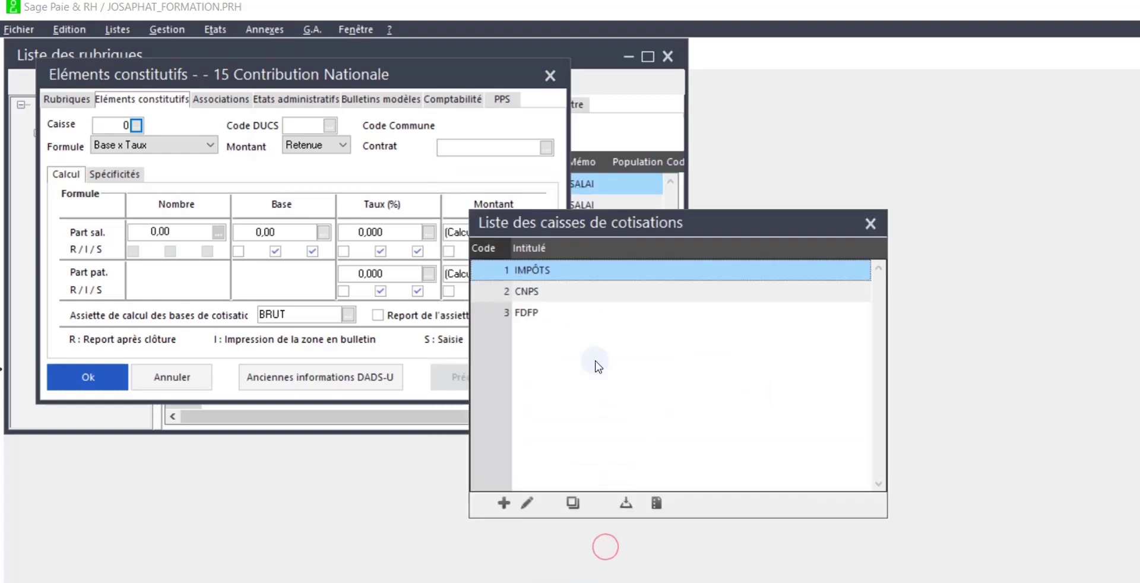
{"action": "double_click", "coordinate": [571, 272]}
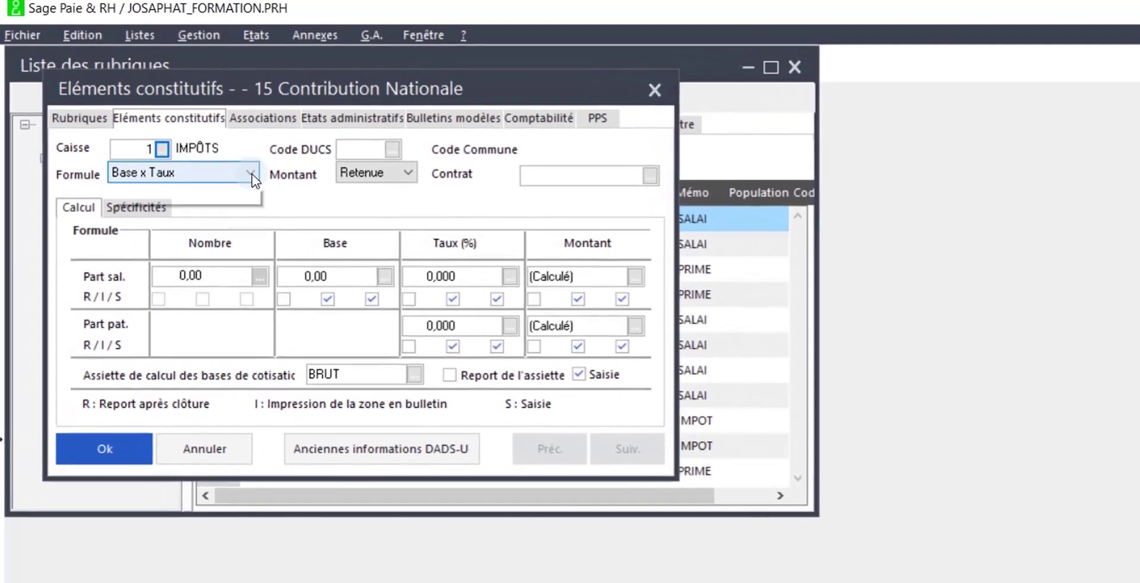
Step: Set the formula of rubrique 15 to Montant pris tel quel and save the rubrique
{"action": "left_click", "coordinate": [212, 146]}
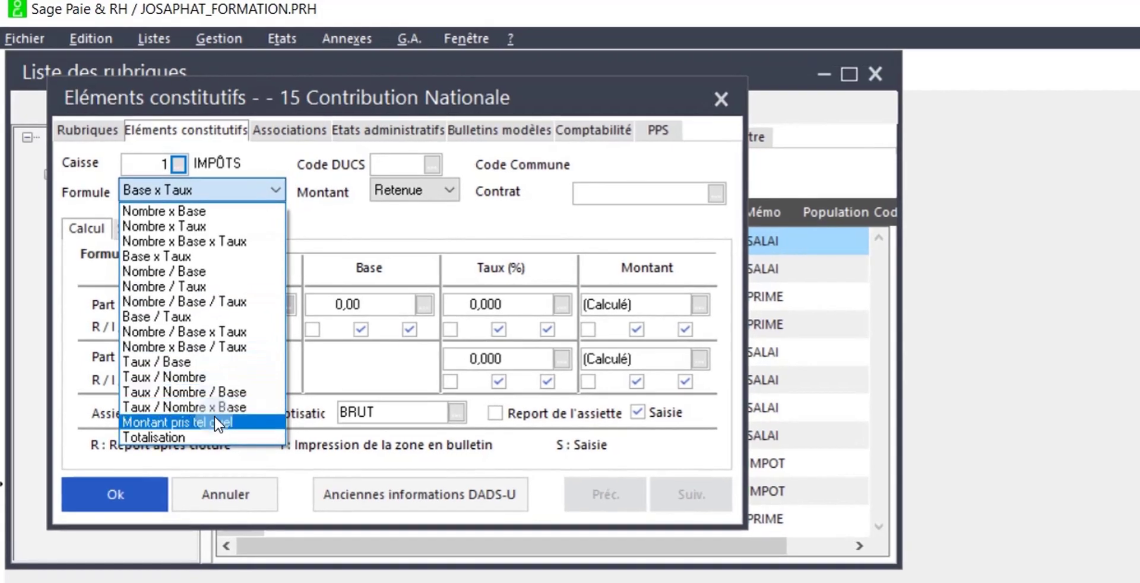
{"action": "left_click", "coordinate": [216, 420]}
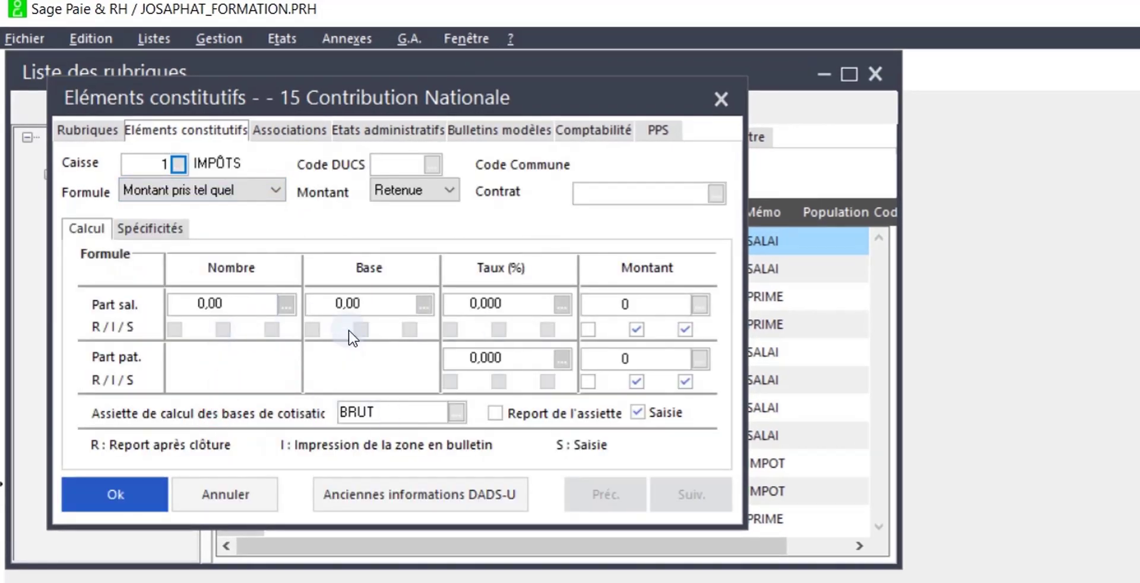
{"action": "left_click", "coordinate": [123, 492]}
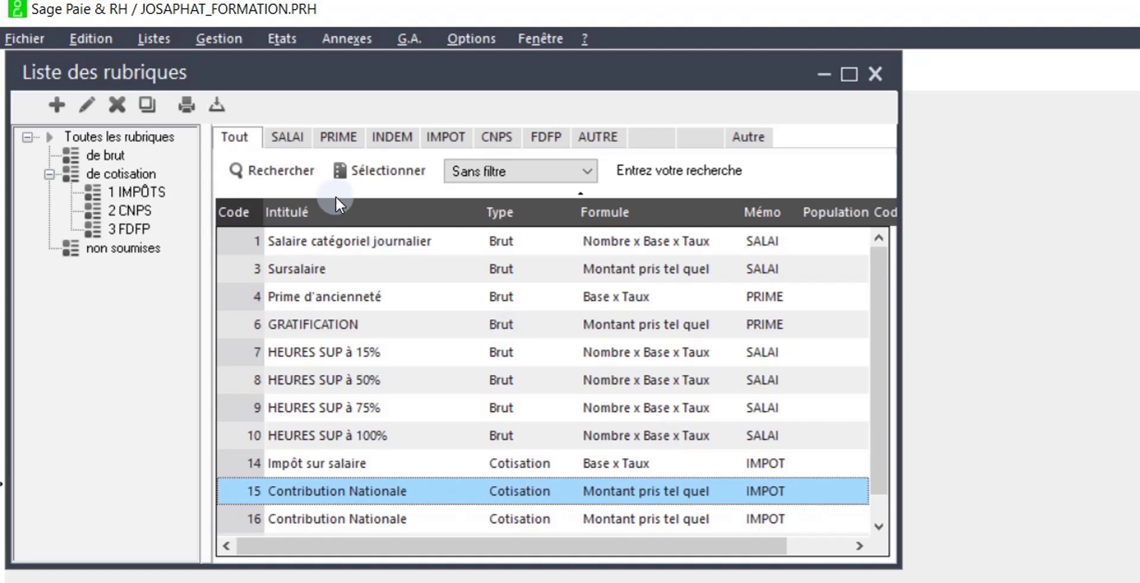
Step: Create a new constant of type Tranche in the list of constants
{"action": "left_click", "coordinate": [158, 39]}
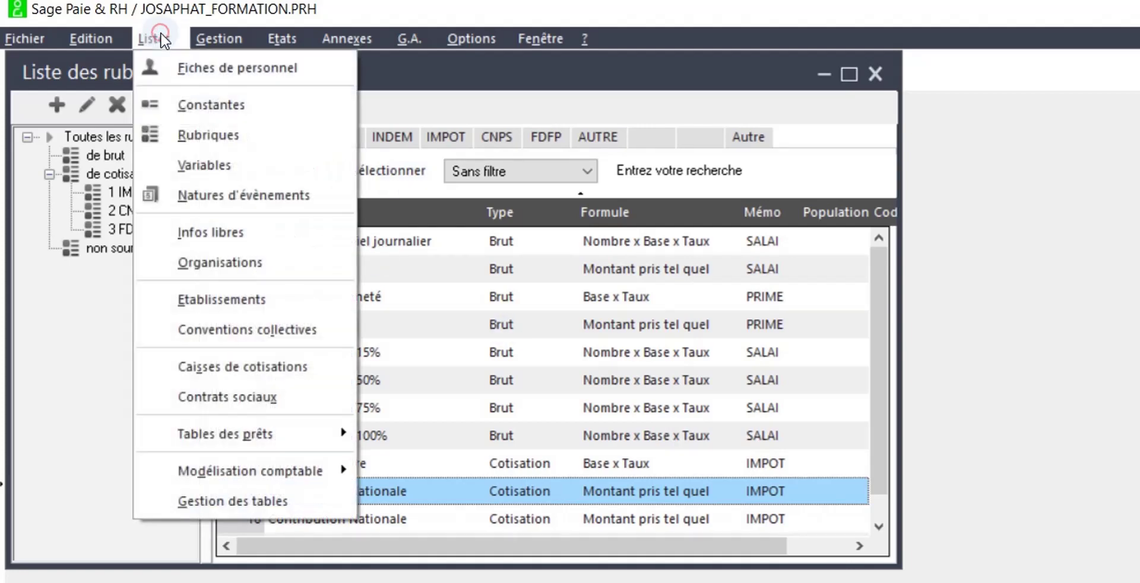
{"action": "left_click", "coordinate": [243, 107]}
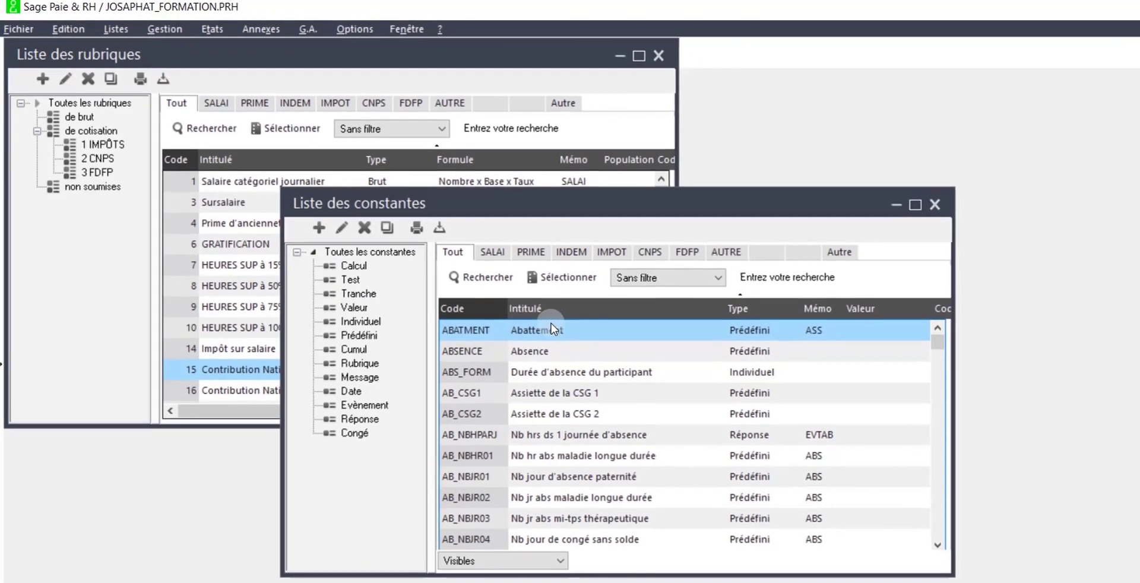
{"action": "right_click", "coordinate": [529, 411]}
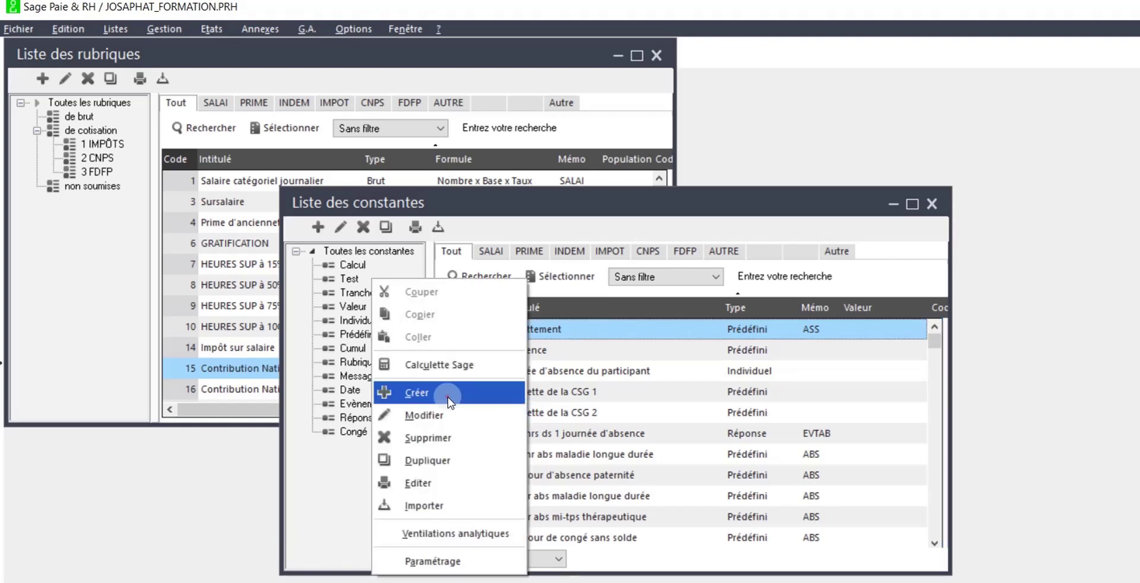
{"action": "left_click", "coordinate": [448, 397]}
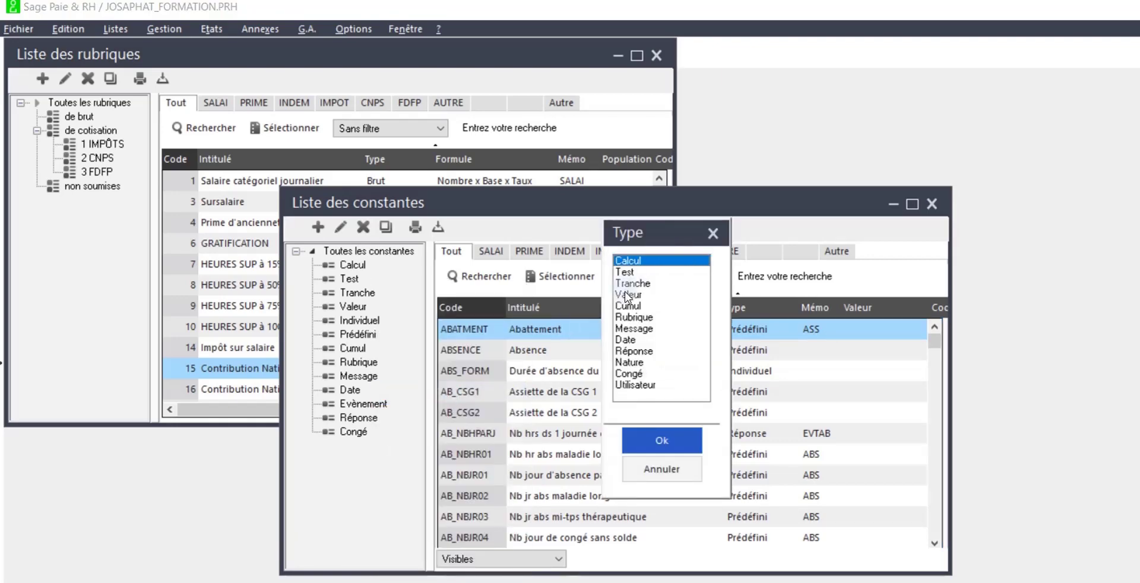
{"action": "left_click", "coordinate": [639, 284]}
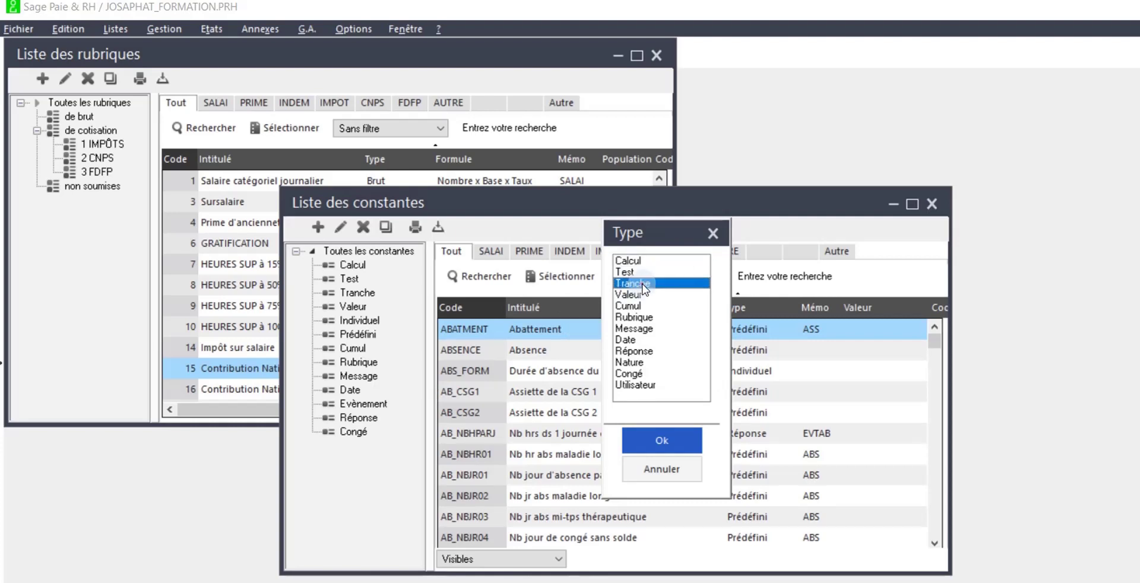
{"action": "left_click", "coordinate": [660, 441]}
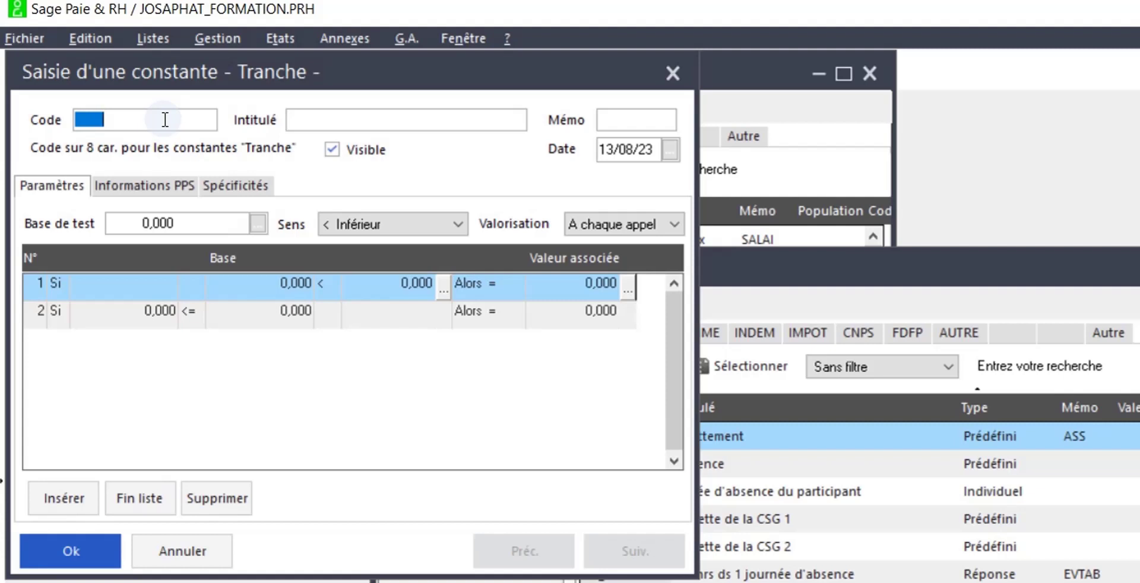
Step: Identify the Tranche constant with code CN_TRAN, intitulé CN TRANCHE and mémo IMPOT
{"action": "type", "text": "CN_TRAN"}
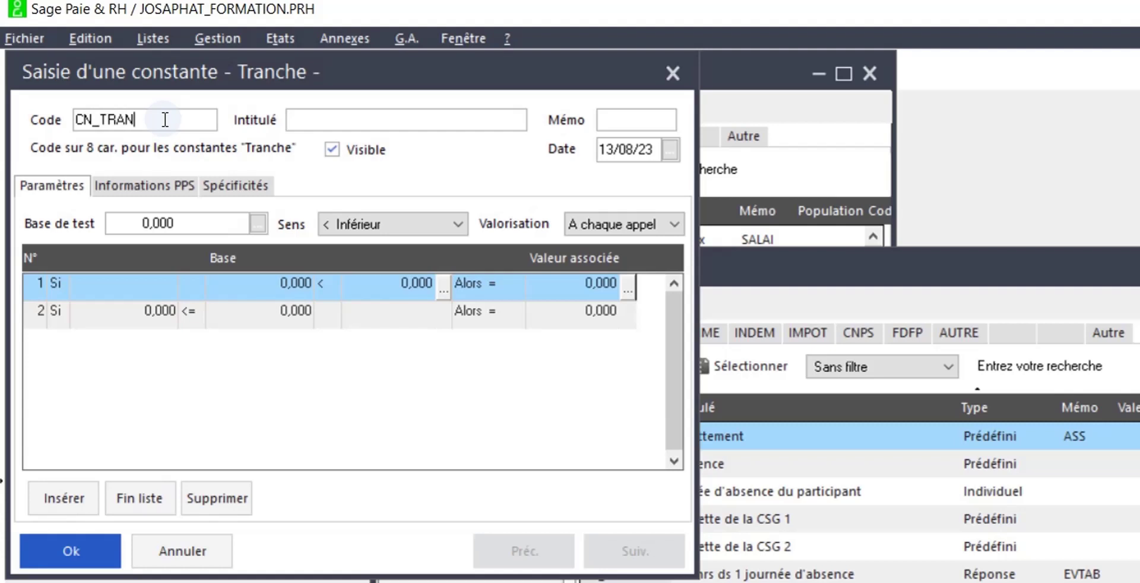
{"action": "key", "text": "Tab"}
{"action": "type", "text": "CN TRANC"}
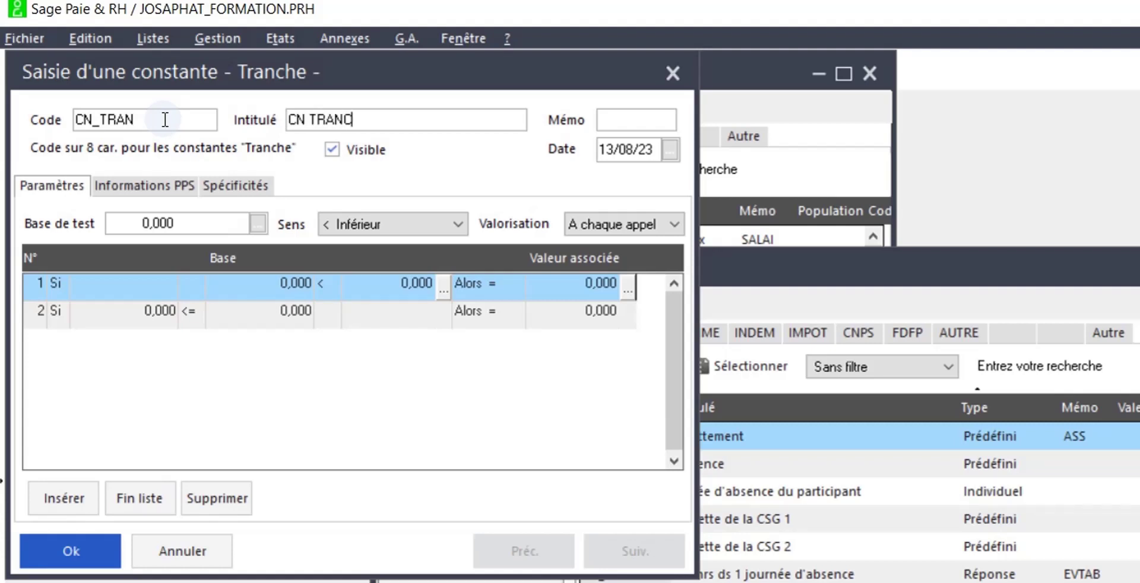
{"action": "type", "text": "HE"}
{"action": "key", "text": "Tab"}
{"action": "type", "text": "IMPOT"}
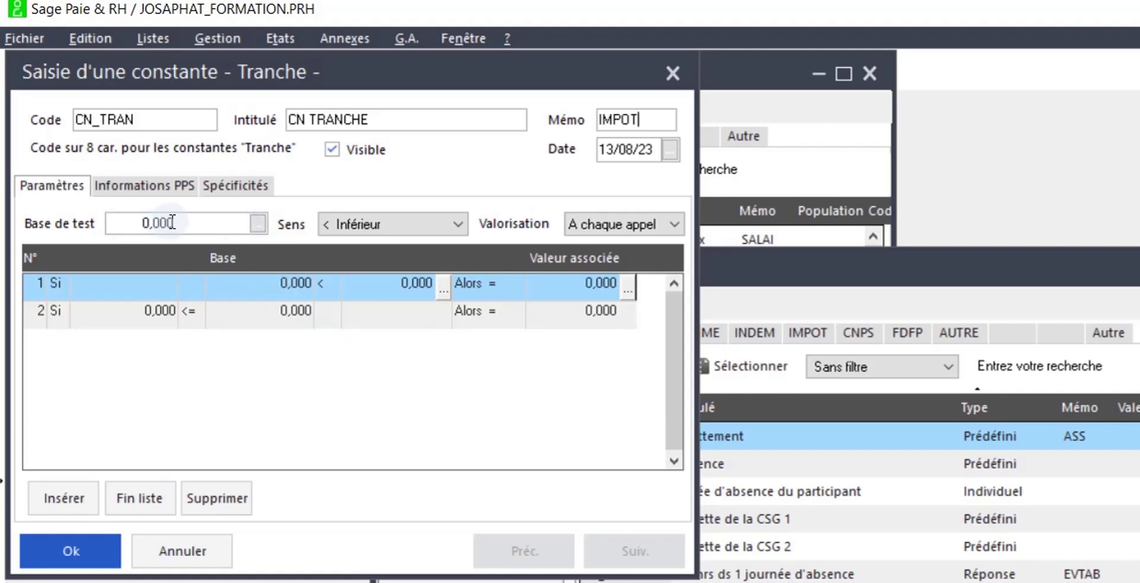
Step: Start a new Calcul constant from the constant selection for CN_TRAN's base de test
{"action": "left_click", "coordinate": [262, 227]}
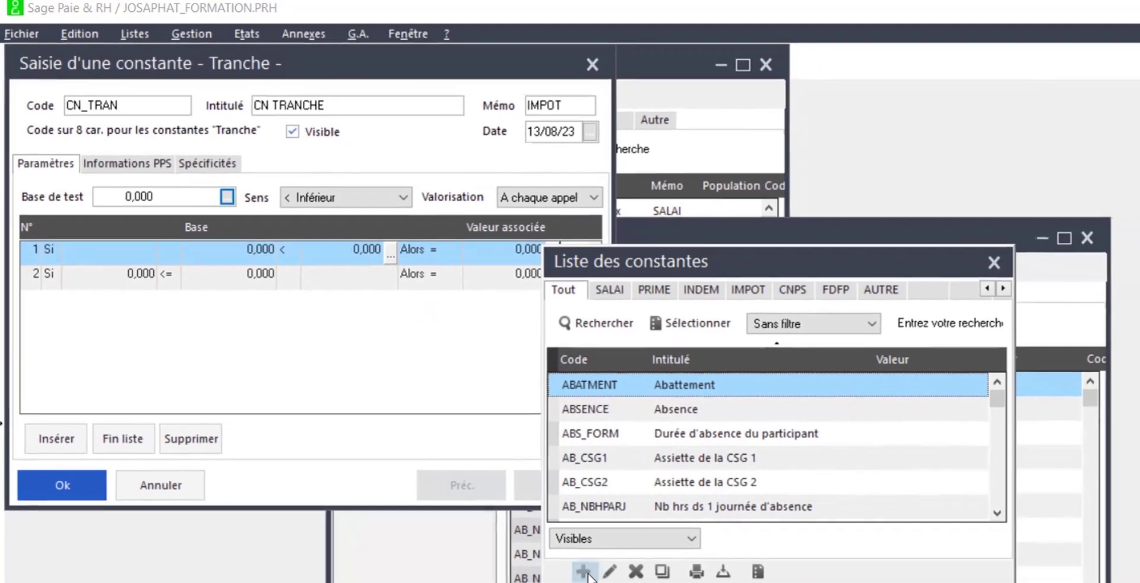
{"action": "left_click", "coordinate": [666, 582]}
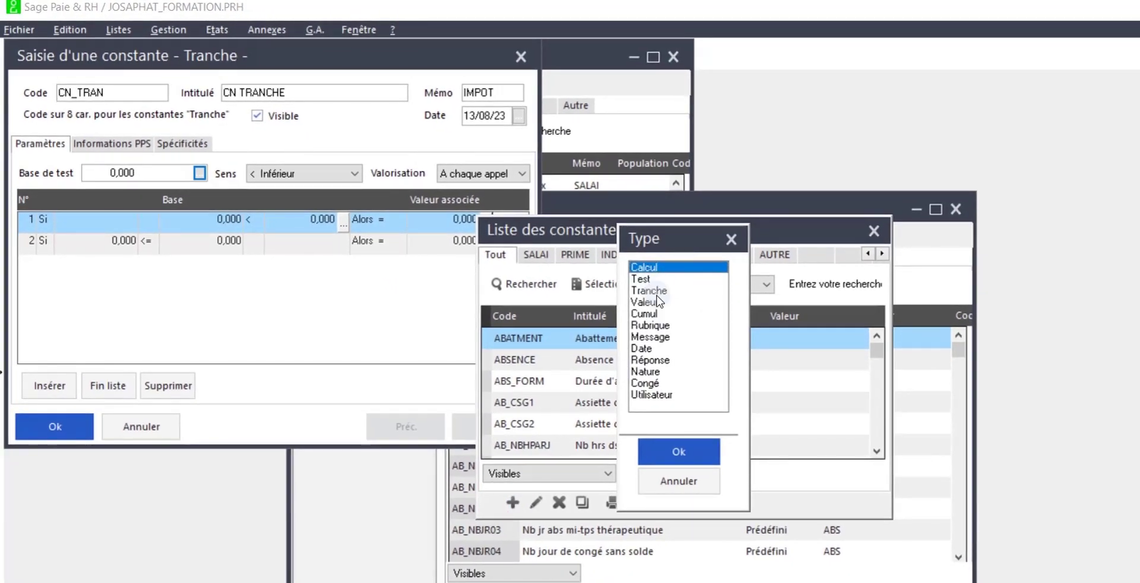
{"action": "left_click", "coordinate": [673, 450]}
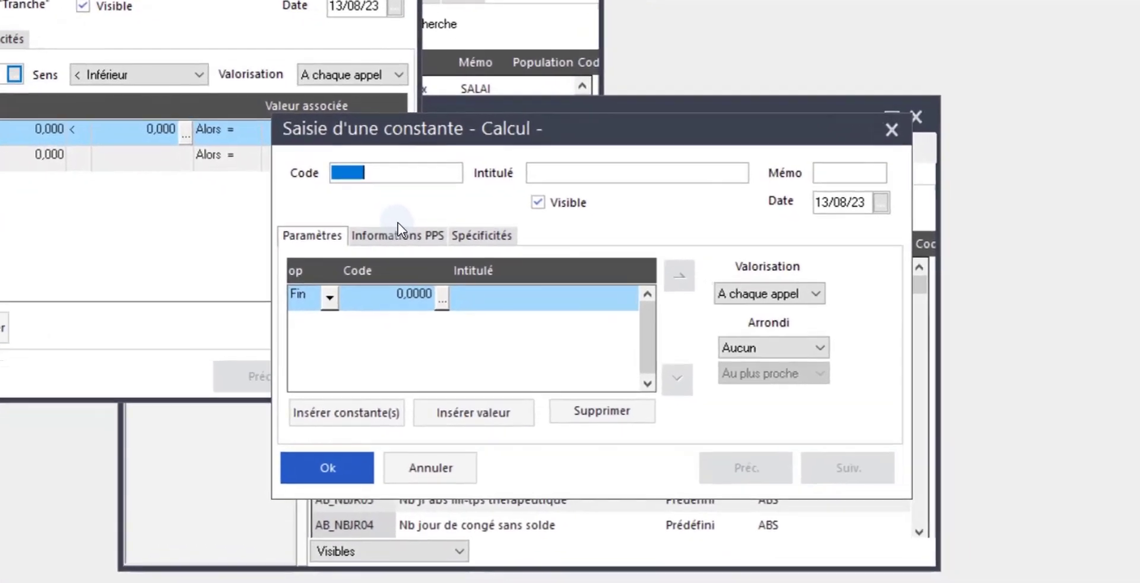
Step: Identify the Calcul constant with code SAL_CEDUL, intitulé Salaire Cédulaire and mémo IMPOT
{"action": "type", "text": "SAL"}
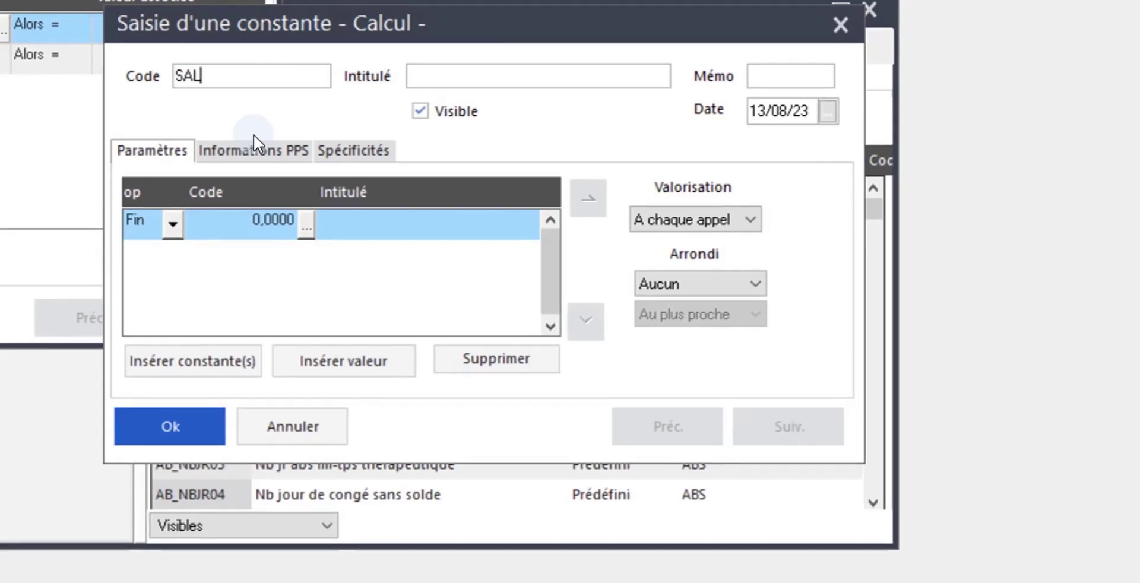
{"action": "type", "text": "_CEDUL"}
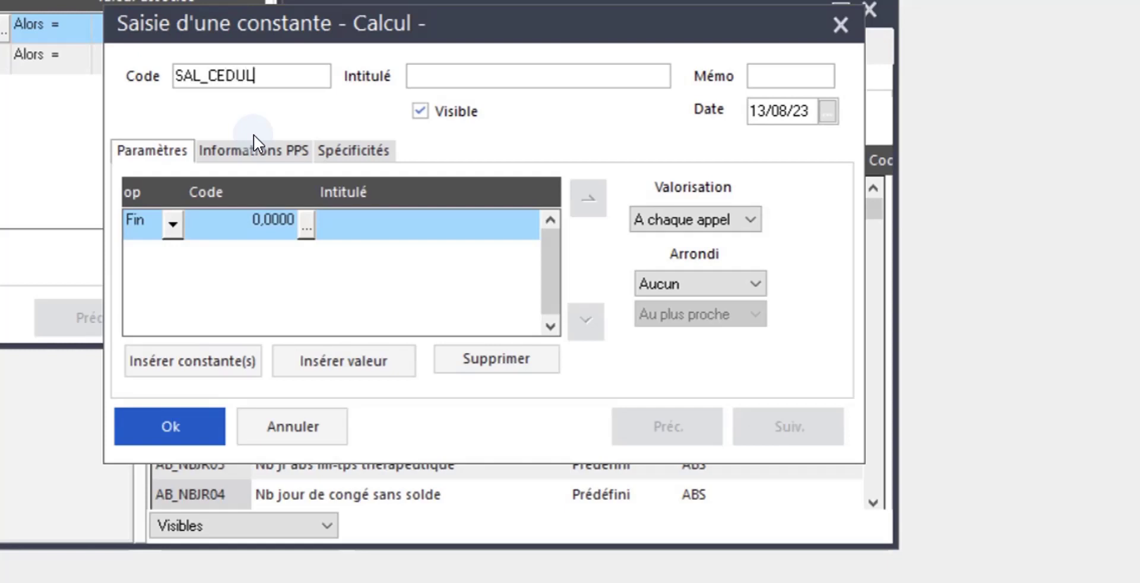
{"action": "key", "text": "Tab"}
{"action": "type", "text": "Salaire V"}
{"action": "key", "text": "BackSpace"}
{"action": "type", "text": "C"}
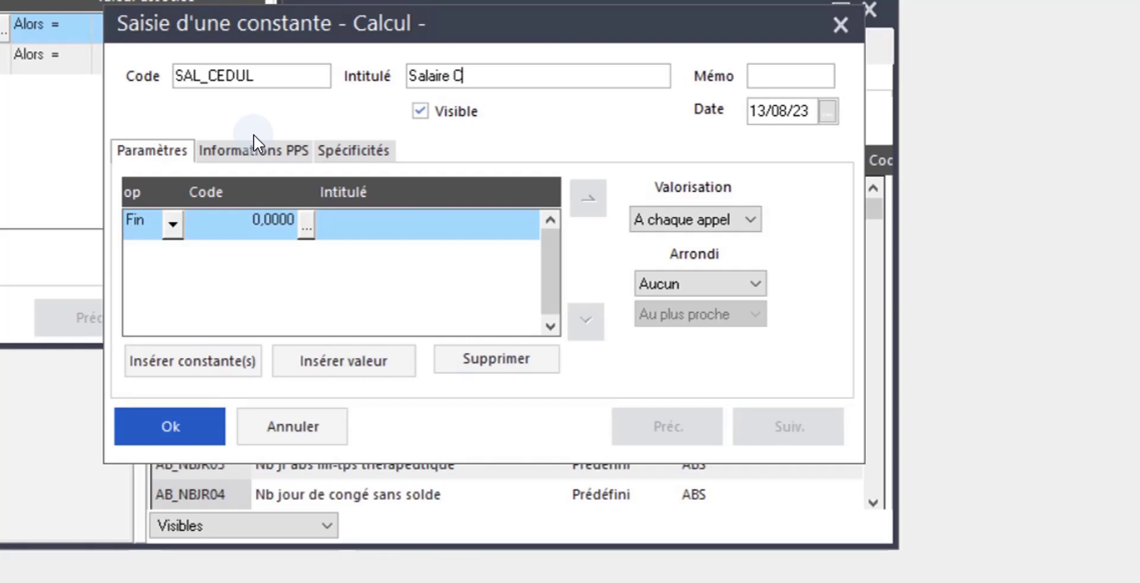
{"action": "type", "text": "édulaire"}
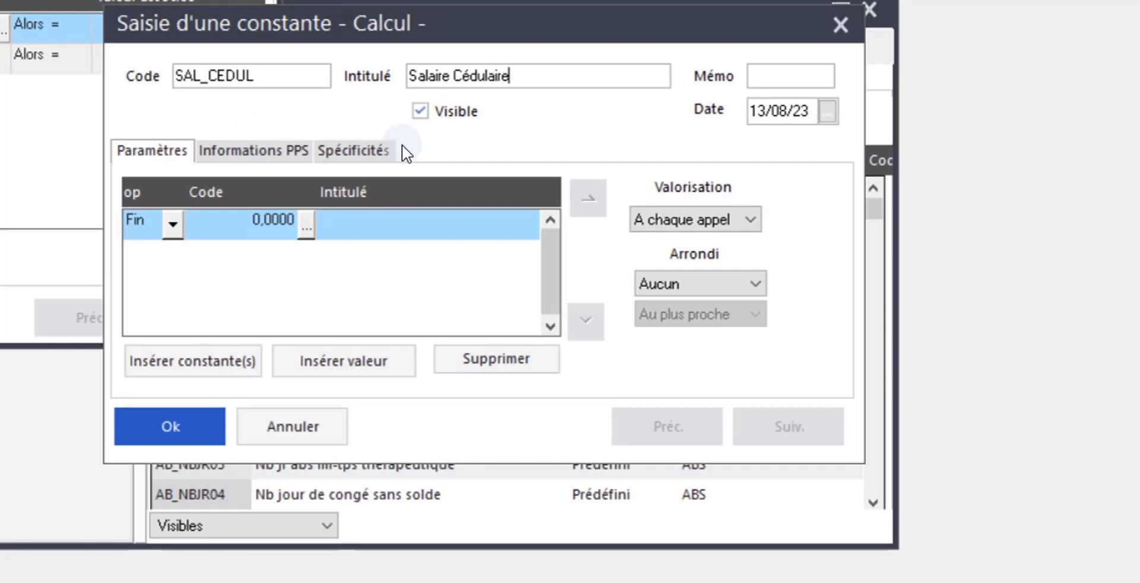
{"action": "left_click", "coordinate": [760, 80]}
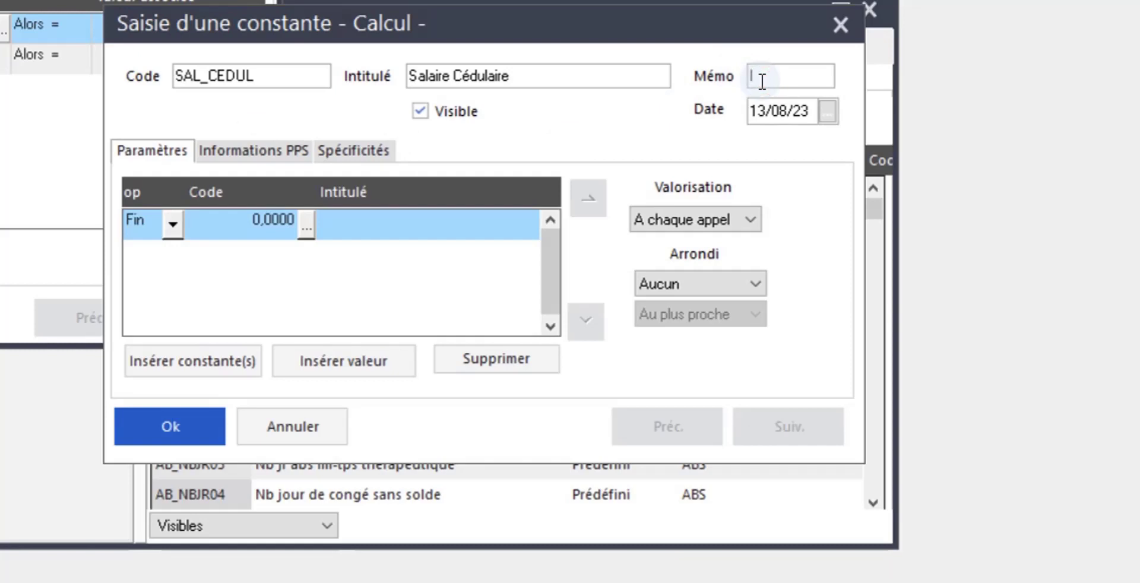
{"action": "type", "text": "IMPOT"}
Step: Enter the IMPOT constant SBI as the first term of the Salaire Cédulaire formula and multiply it by 80
{"action": "left_click", "coordinate": [307, 233]}
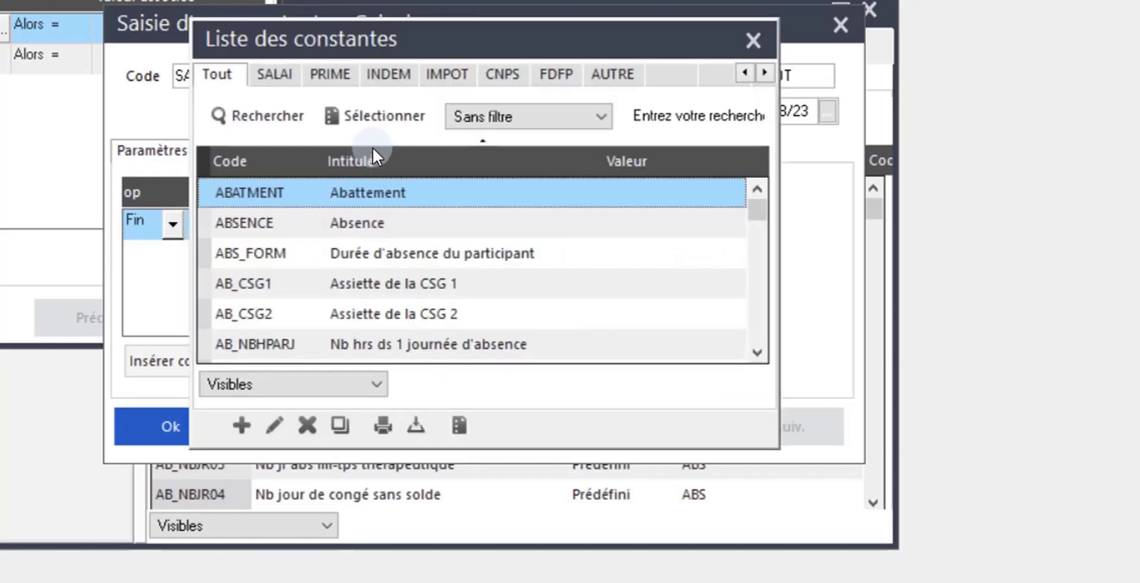
{"action": "left_click", "coordinate": [444, 77]}
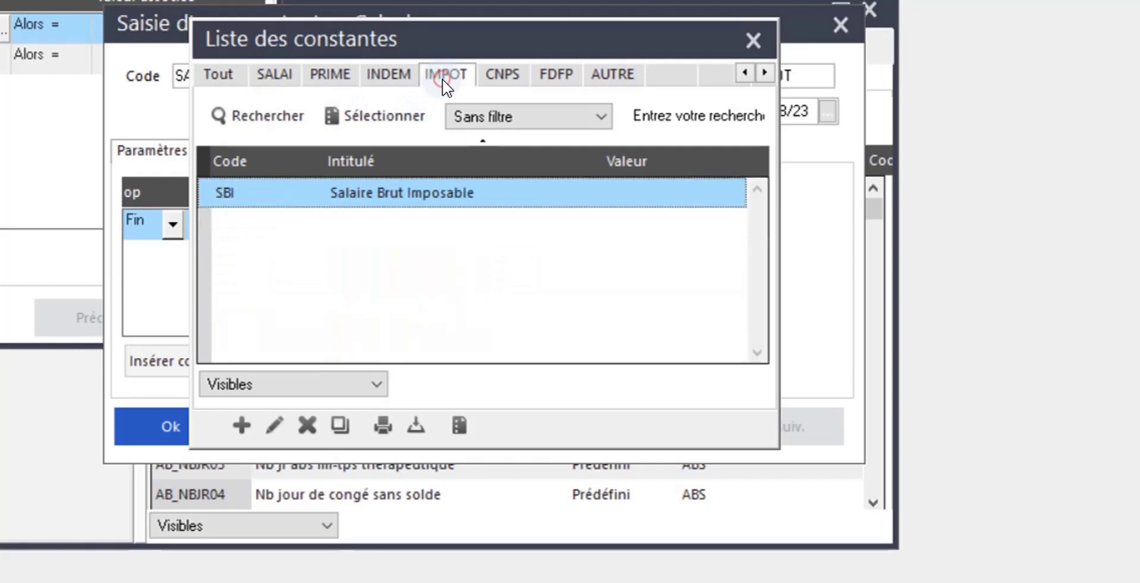
{"action": "double_click", "coordinate": [357, 197]}
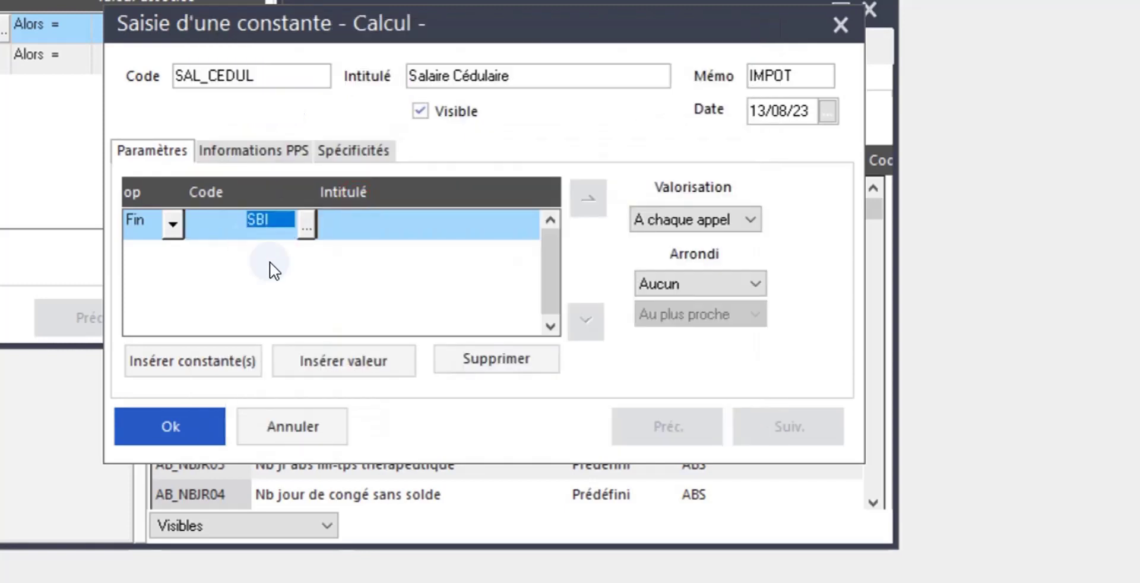
{"action": "left_click", "coordinate": [315, 366]}
{"action": "left_click", "coordinate": [174, 255]}
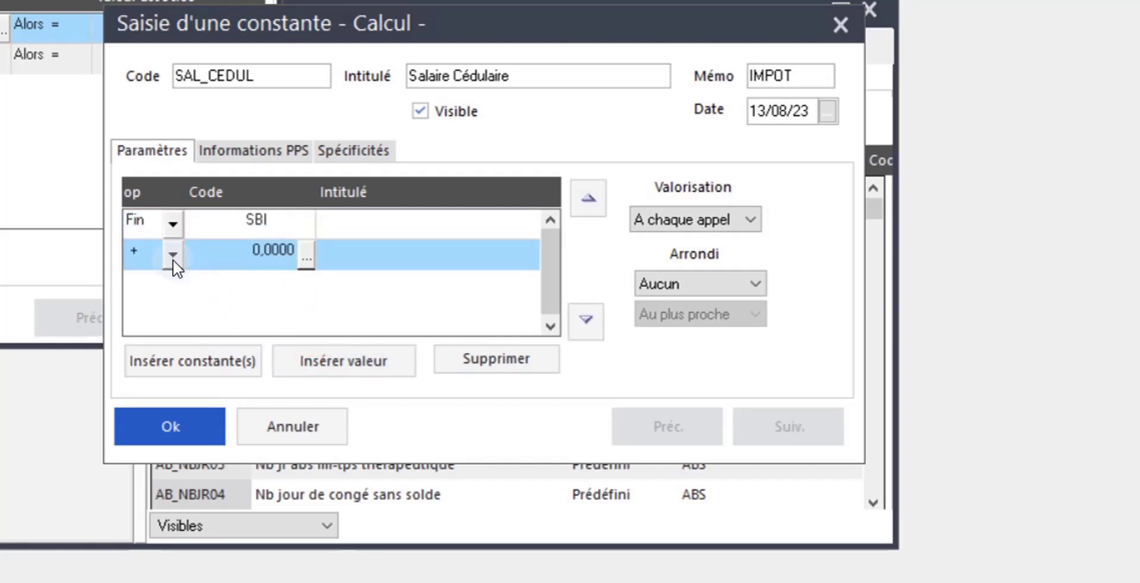
{"action": "left_click", "coordinate": [137, 321]}
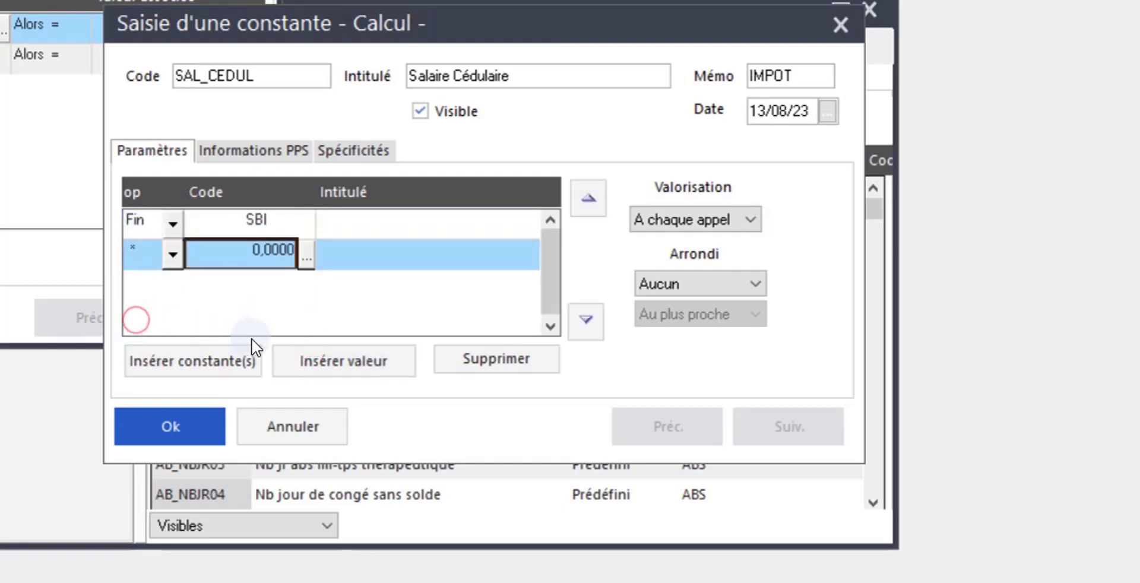
{"action": "type", "text": "80"}
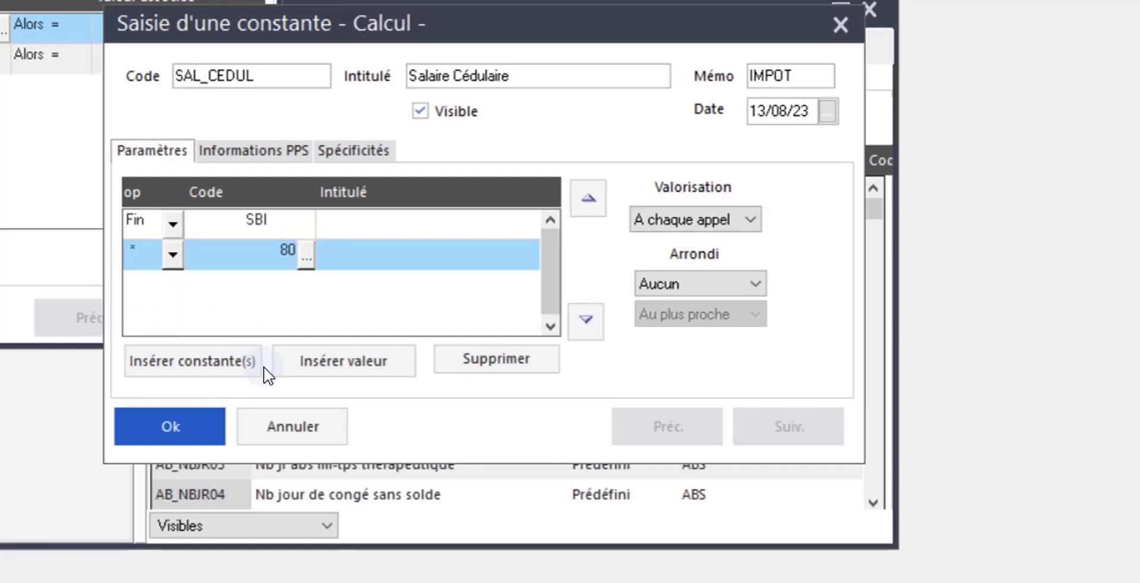
Step: Add a division by 100 to the Salaire Cédulaire formula and validate the constant
{"action": "left_click", "coordinate": [354, 368]}
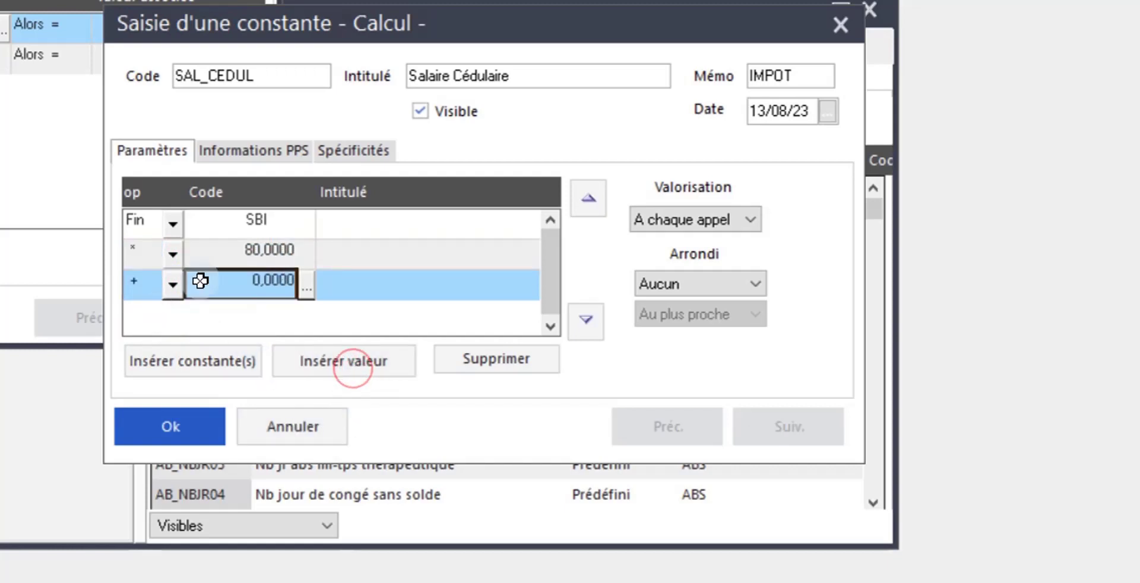
{"action": "left_click", "coordinate": [173, 285]}
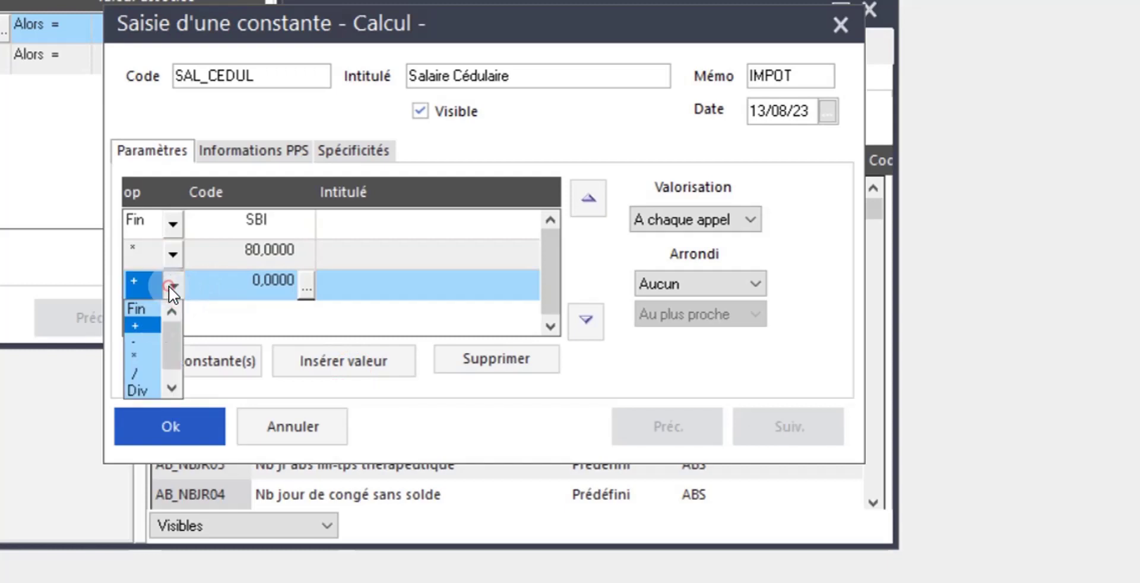
{"action": "left_click", "coordinate": [141, 374]}
{"action": "left_click", "coordinate": [141, 374]}
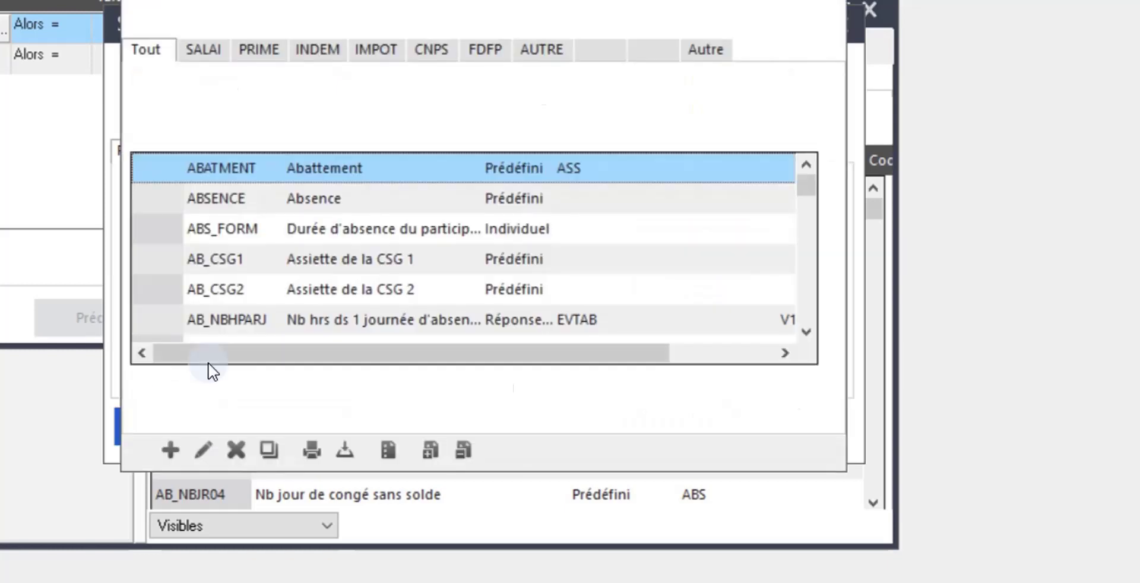
{"action": "left_click", "coordinate": [821, 15]}
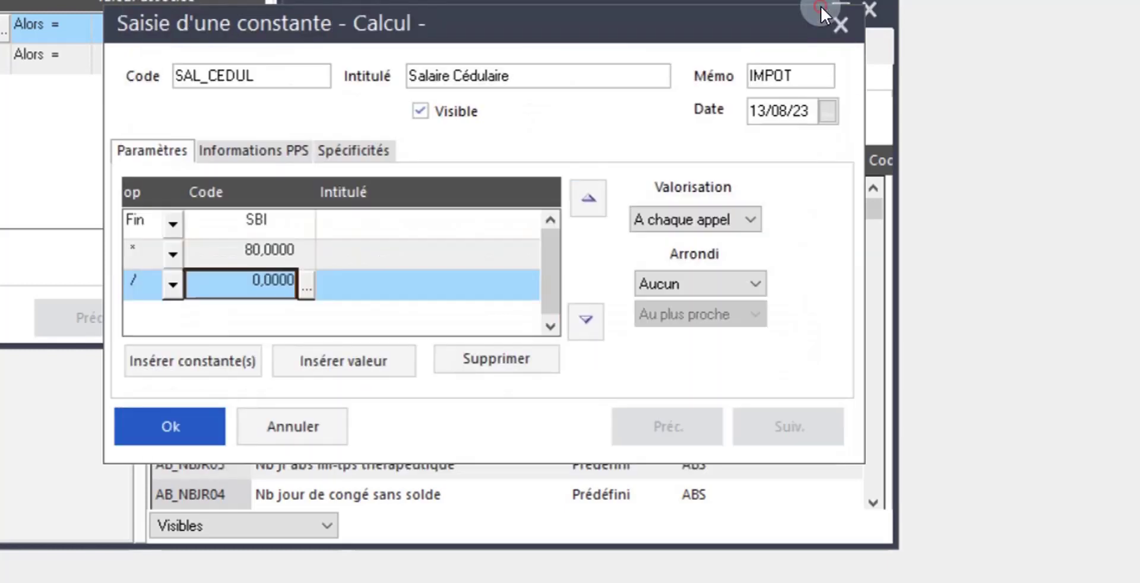
{"action": "type", "text": "100"}
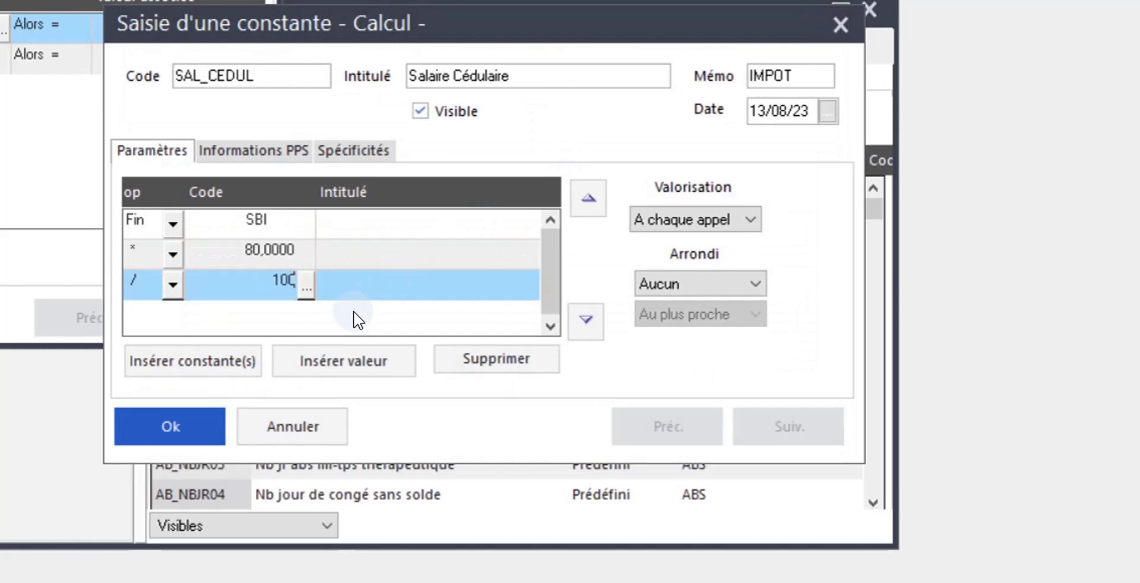
{"action": "left_click", "coordinate": [181, 423]}
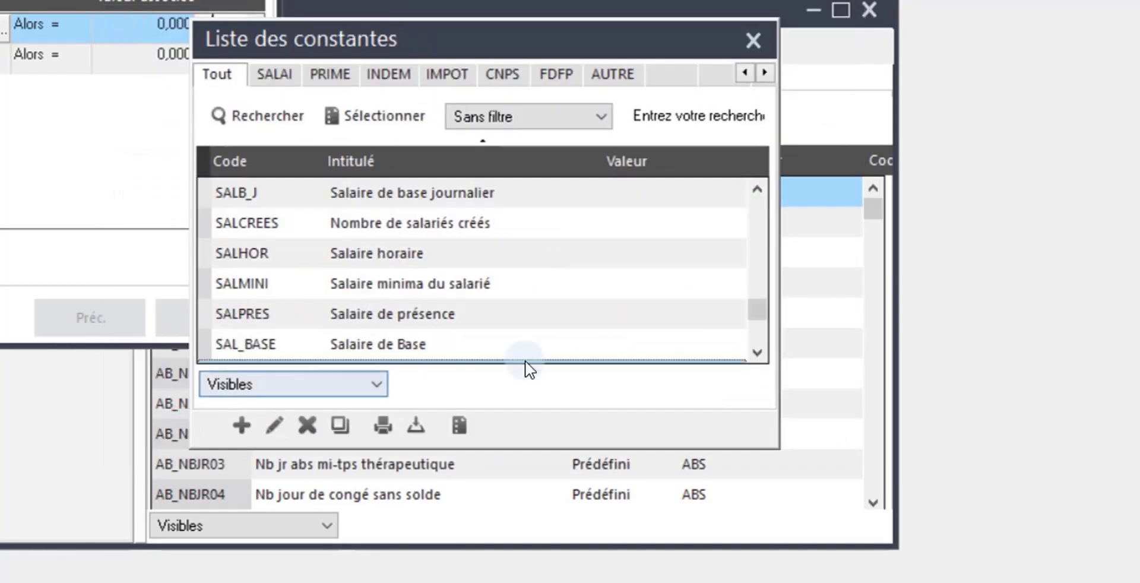
Step: Choose SAL_CEDUL as the base de test of CN_TRAN and insert two additional tranche lines
{"action": "left_click", "coordinate": [757, 353]}
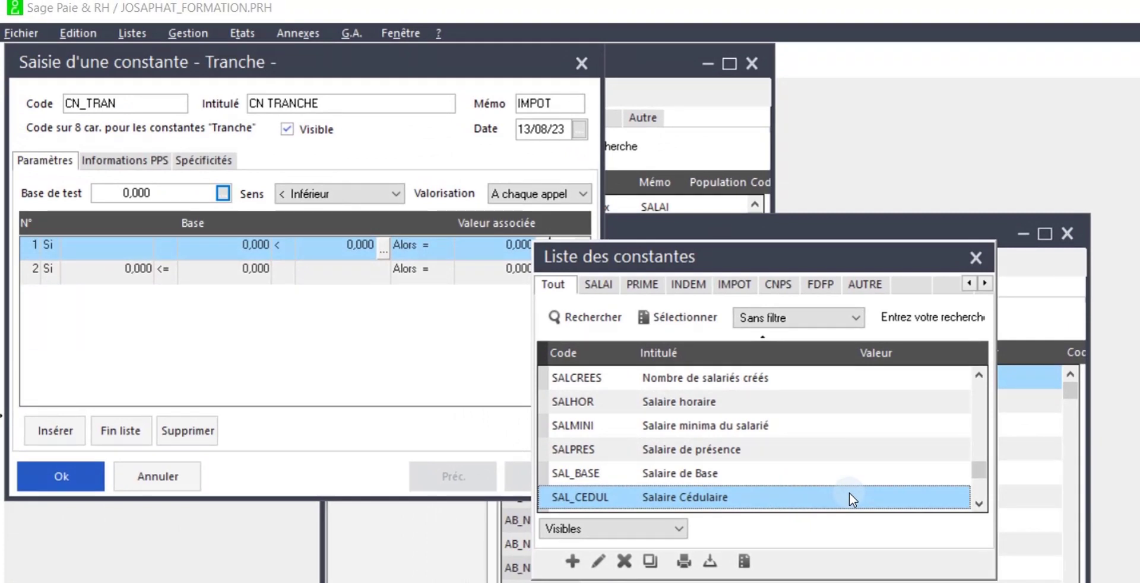
{"action": "double_click", "coordinate": [849, 497]}
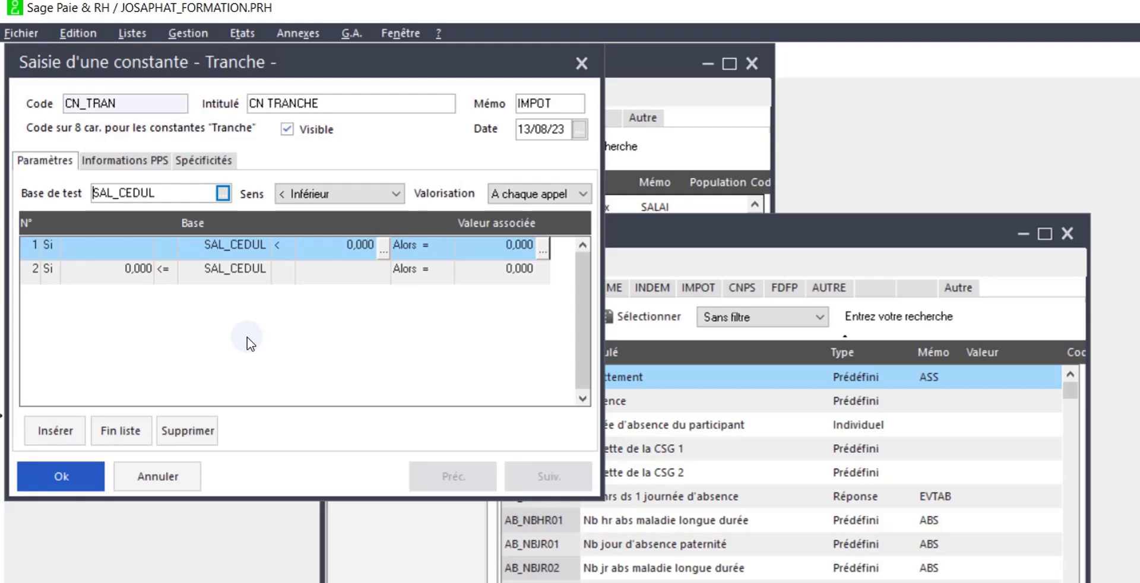
{"action": "left_click", "coordinate": [56, 438]}
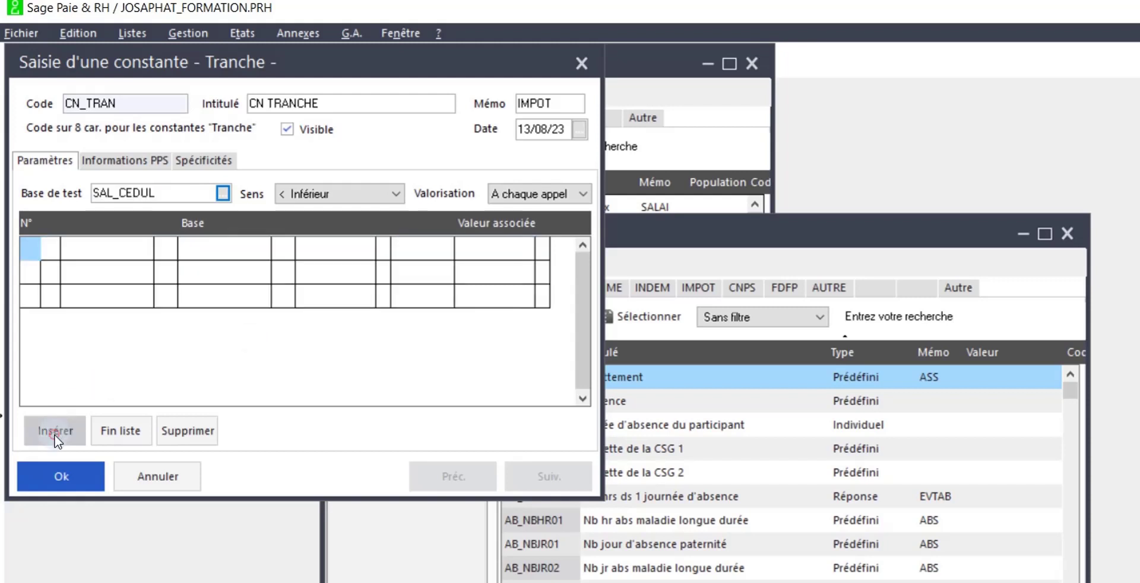
{"action": "left_click", "coordinate": [55, 431]}
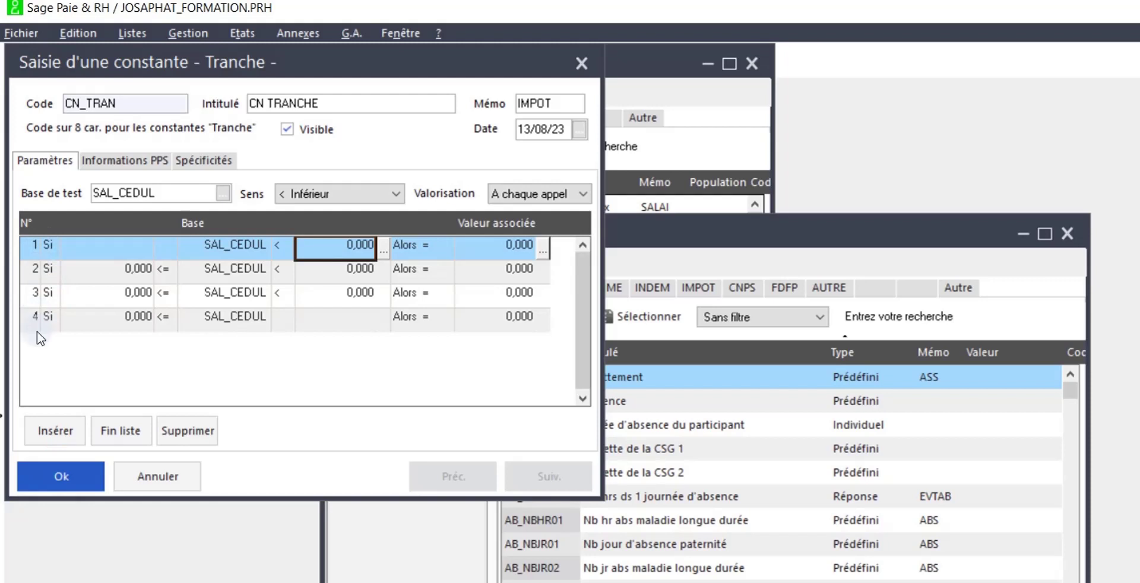
Step: Set the upper limit of tranche 1 to 50000 and that of tranche 2 to 130000
{"action": "left_click", "coordinate": [366, 274]}
{"action": "type", "text": "50000"}
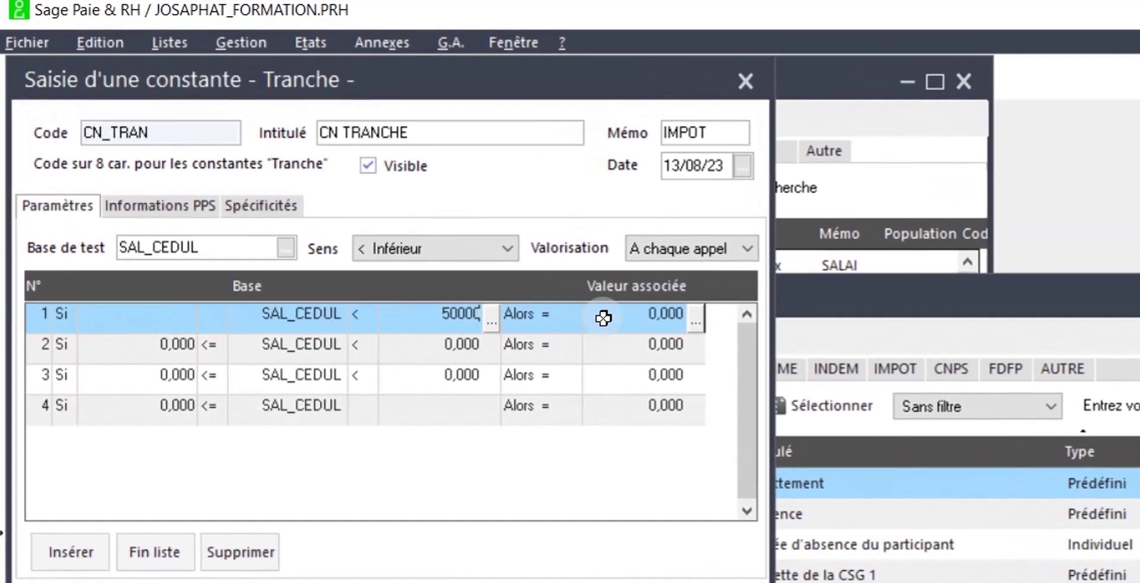
{"action": "left_click", "coordinate": [603, 318]}
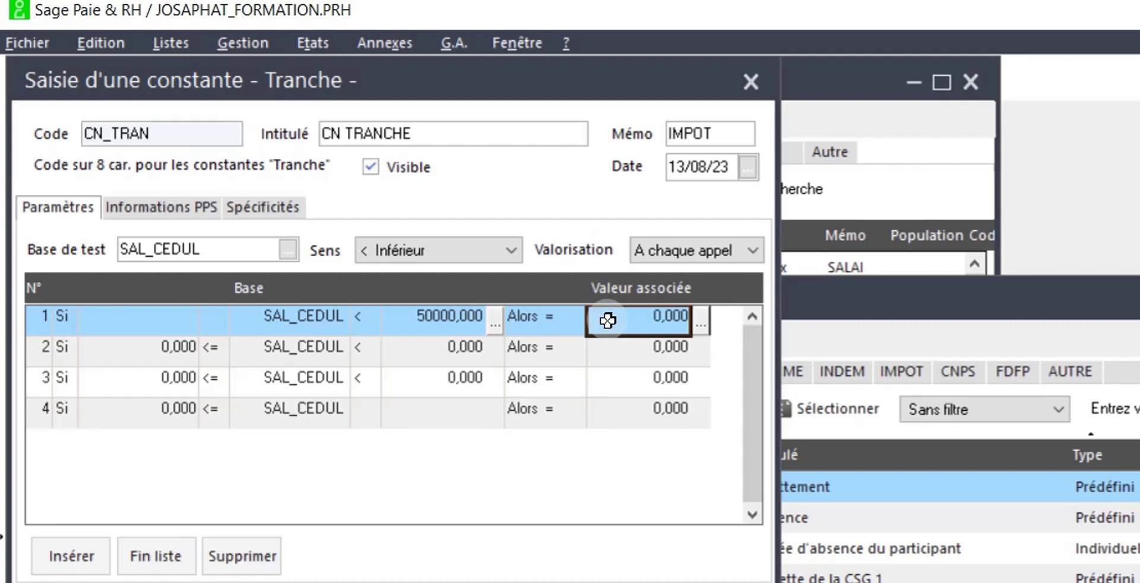
{"action": "left_click", "coordinate": [465, 350]}
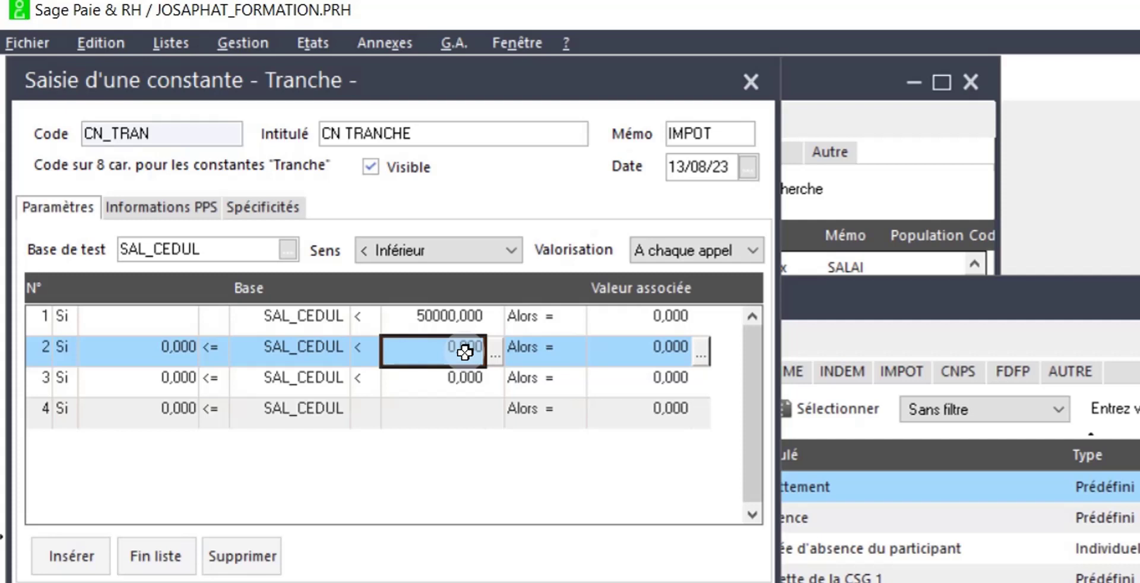
{"action": "left_click", "coordinate": [465, 352]}
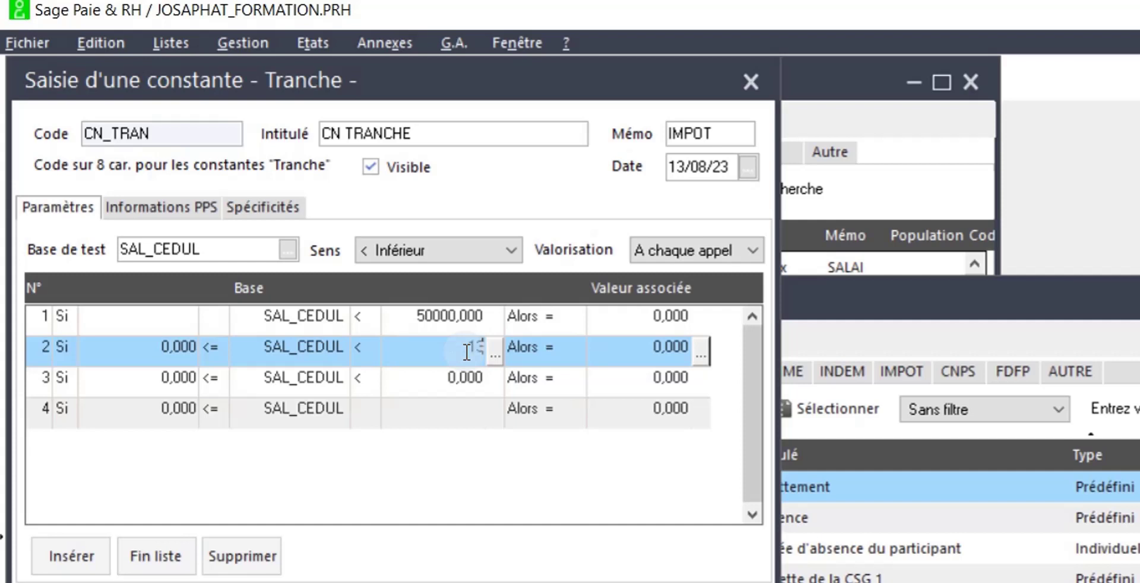
{"action": "type", "text": "130000"}
{"action": "left_click", "coordinate": [676, 355]}
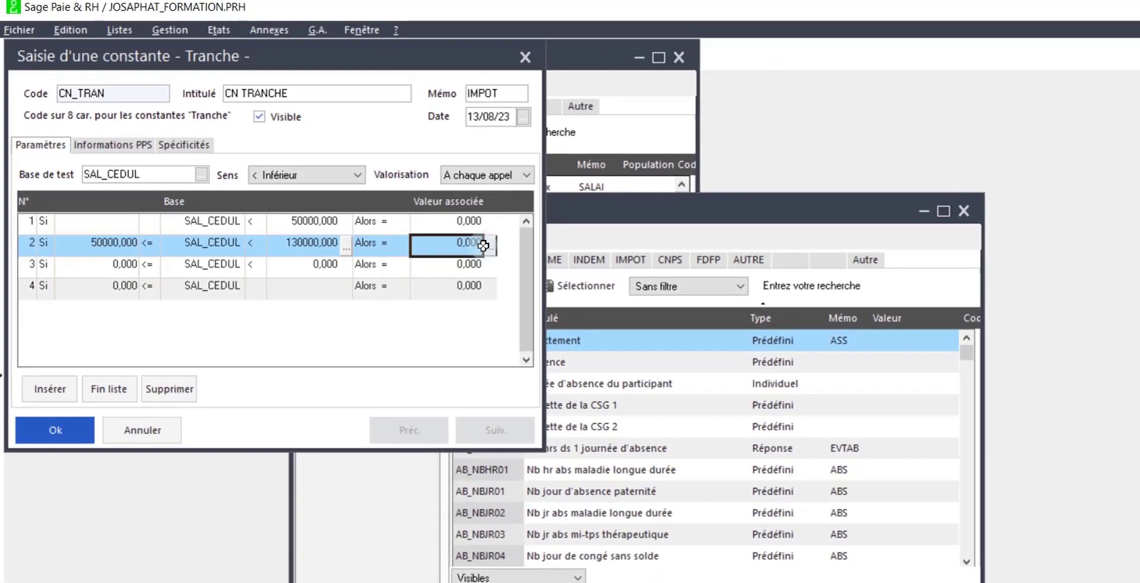
Step: Start a new Calcul constant from the constant selection for tranche 2's valeur associée
{"action": "left_click", "coordinate": [490, 245]}
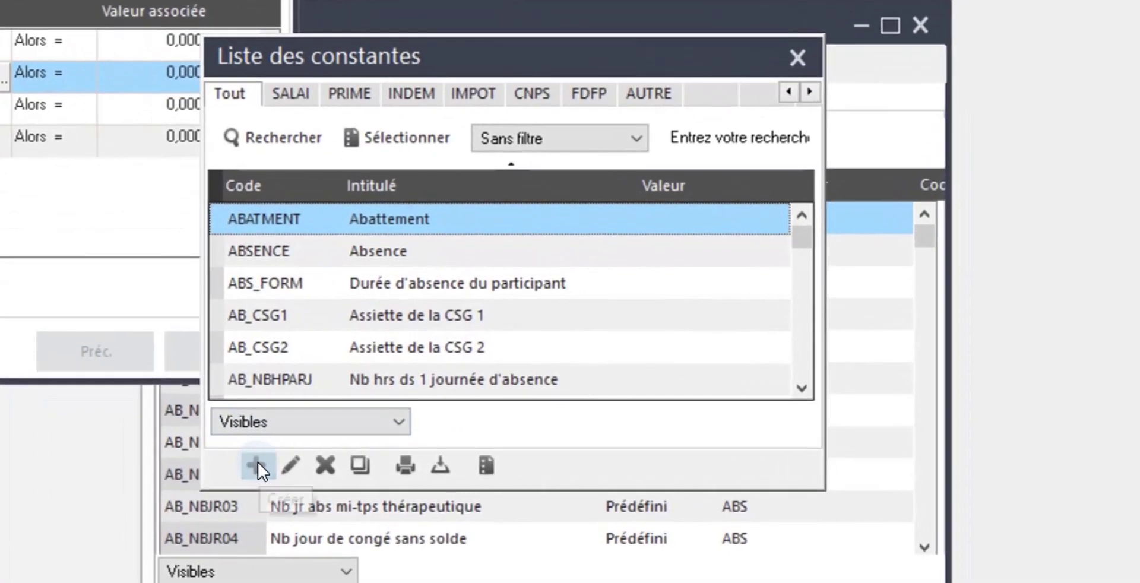
{"action": "left_click", "coordinate": [517, 506]}
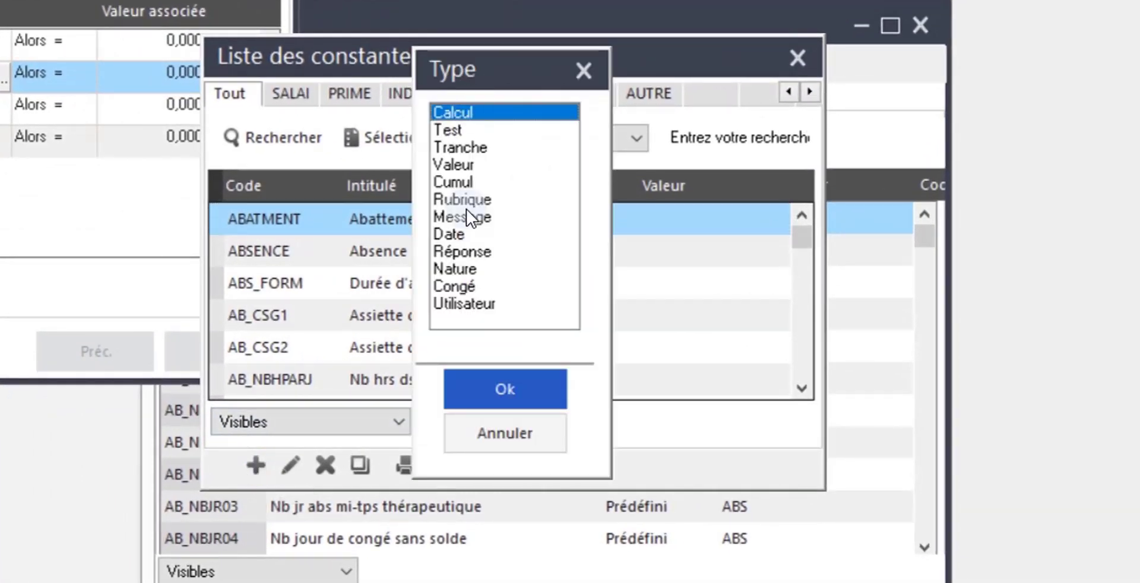
{"action": "left_click", "coordinate": [475, 393]}
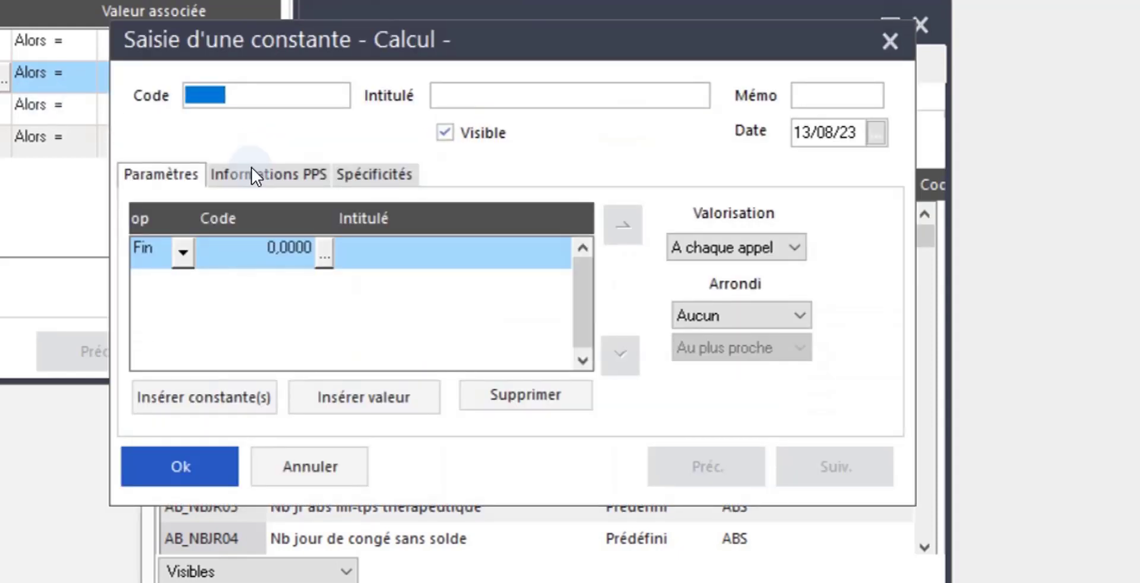
Step: Identify the Calcul constant with code CNCAL1, intitulé CN CALCUL 1 and mémo IMPOT
{"action": "type", "text": "CN"}
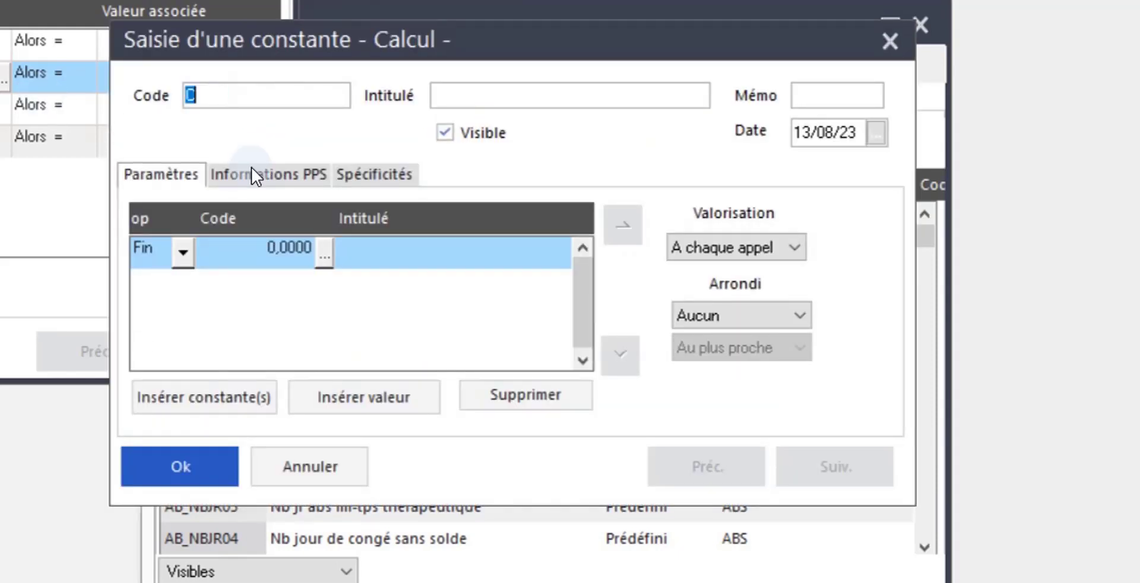
{"action": "type", "text": " CAL"}
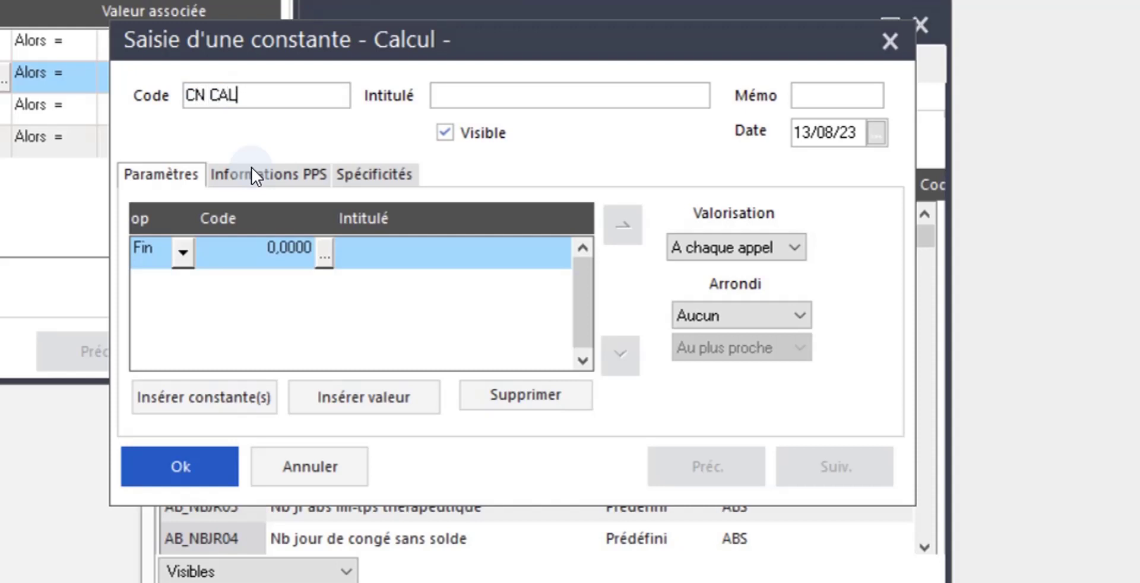
{"action": "type", "text": "1"}
{"action": "key", "text": "Tab"}
{"action": "type", "text": "CN CA"}
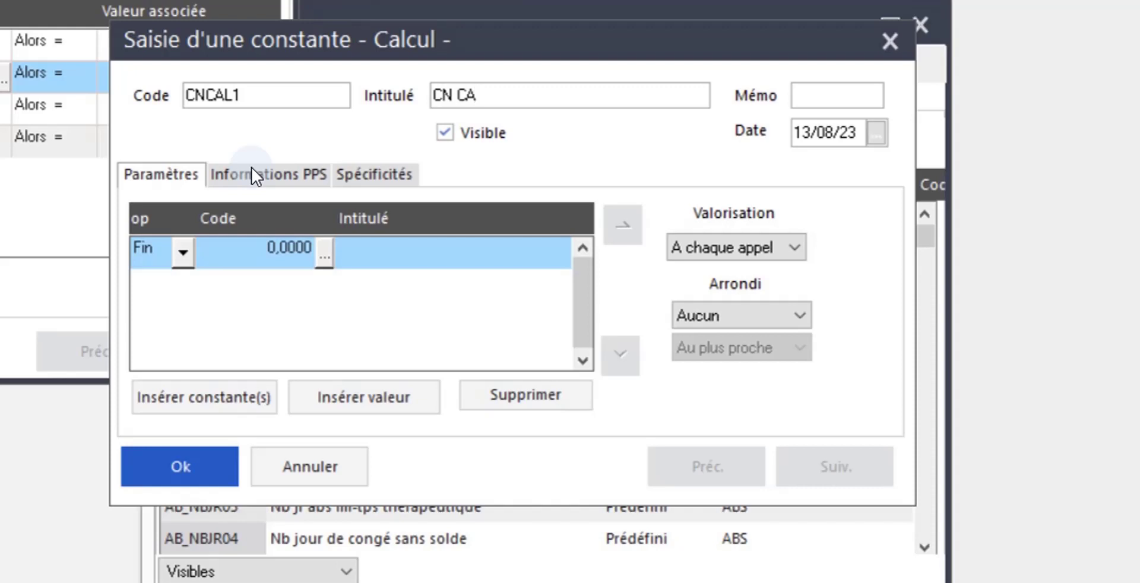
{"action": "type", "text": "LCUL 1"}
{"action": "key", "text": "Tab"}
{"action": "type", "text": "IMPOT"}
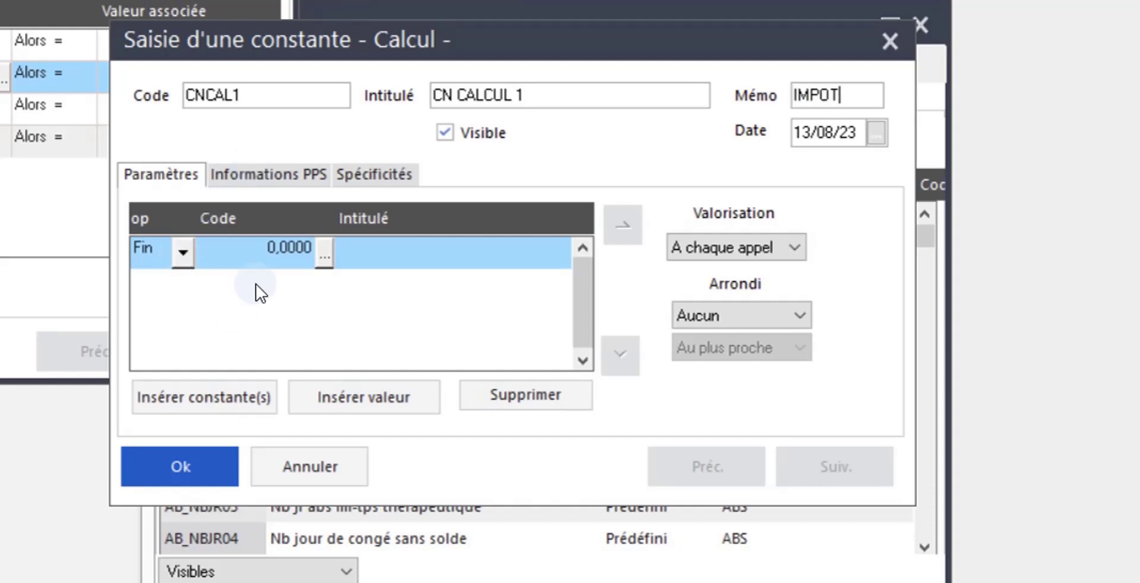
Step: Enter the IMPOT constant SAL_CEDUL as the first term of the CN CALCUL 1 formula
{"action": "left_click", "coordinate": [302, 260]}
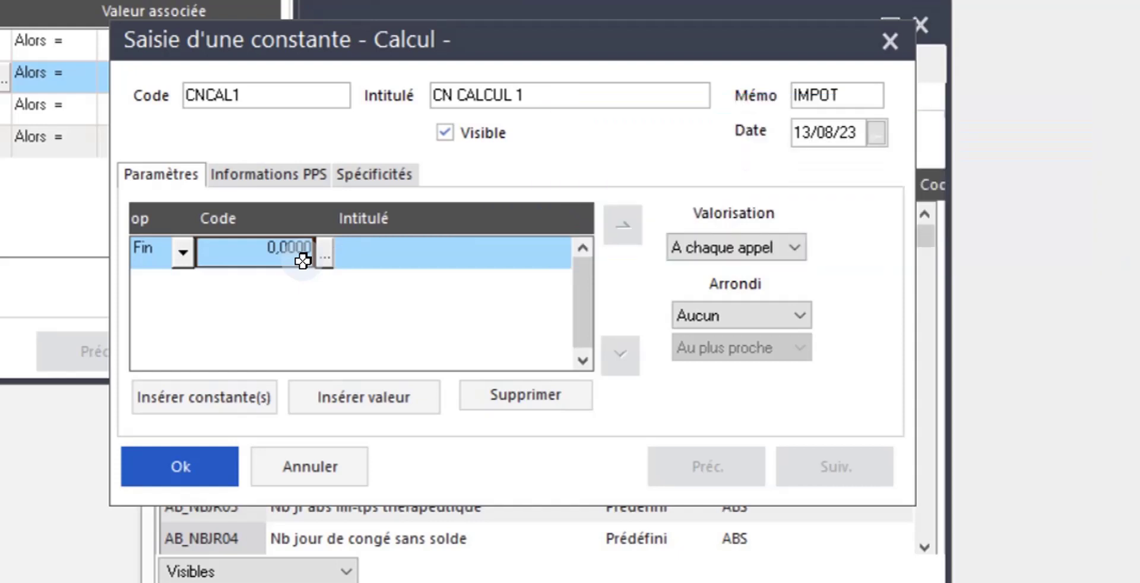
{"action": "left_click", "coordinate": [325, 257]}
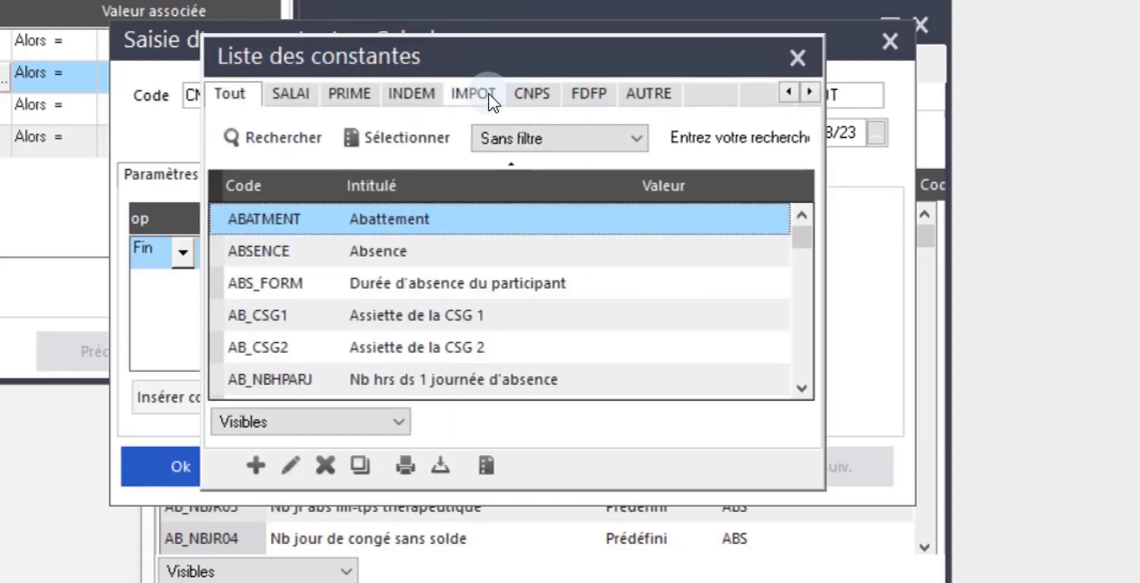
{"action": "left_click", "coordinate": [488, 94]}
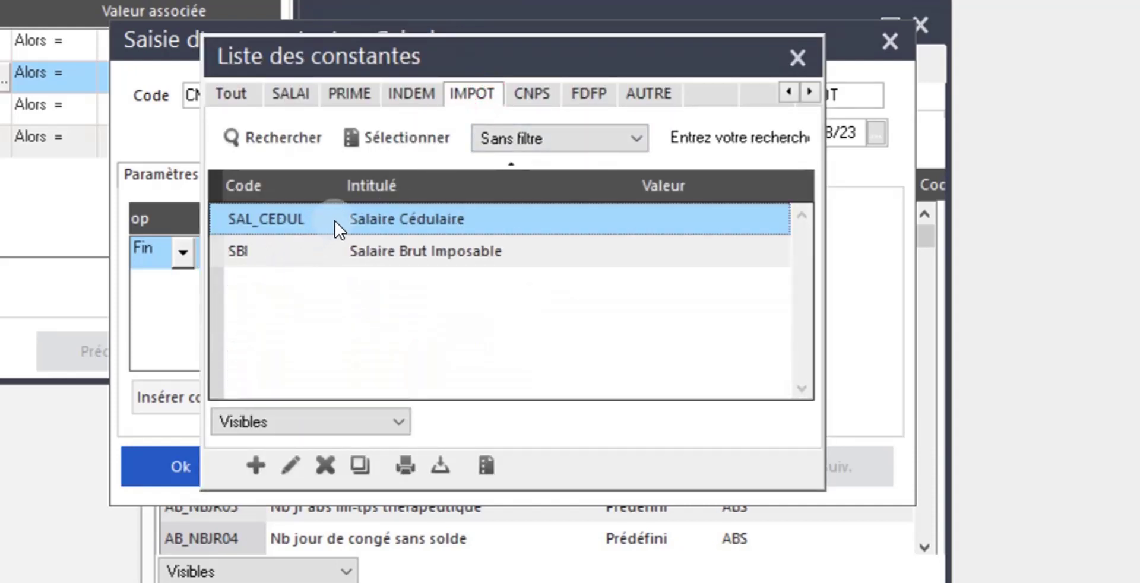
{"action": "double_click", "coordinate": [334, 221]}
Step: Add a value line to the CN CALCUL 1 formula that multiplies SAL_CEDUL by 1.5
{"action": "left_click", "coordinate": [351, 393]}
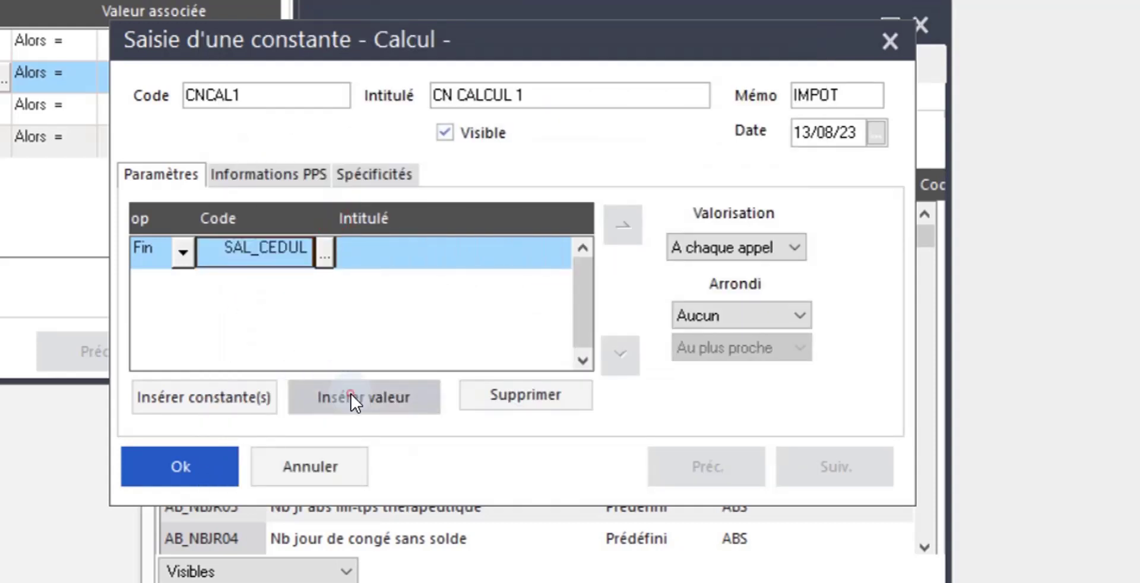
{"action": "left_click", "coordinate": [183, 286]}
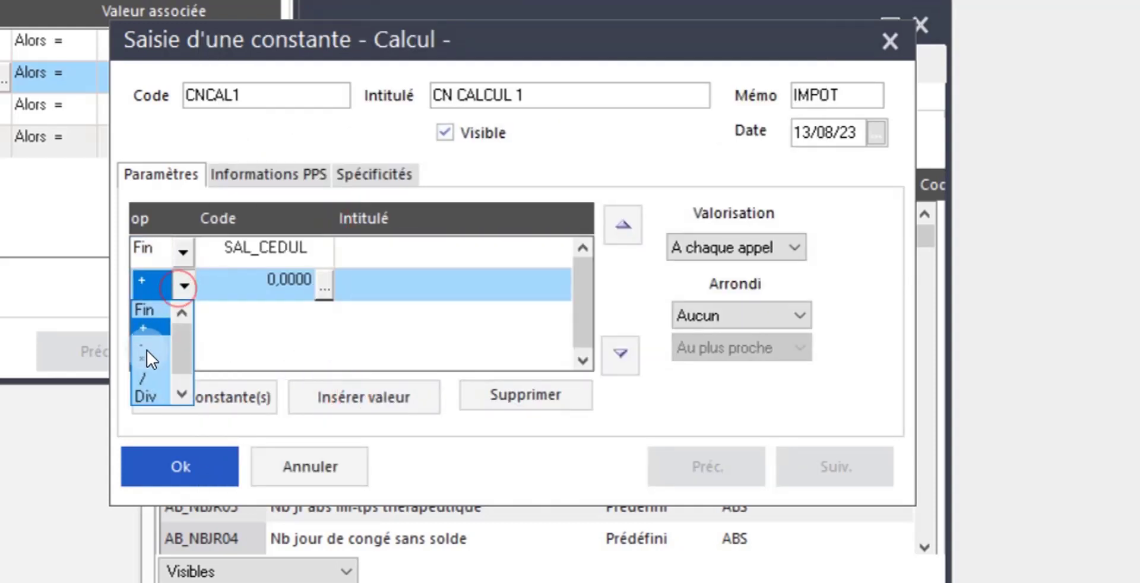
{"action": "left_click", "coordinate": [147, 350]}
{"action": "left_click", "coordinate": [190, 286]}
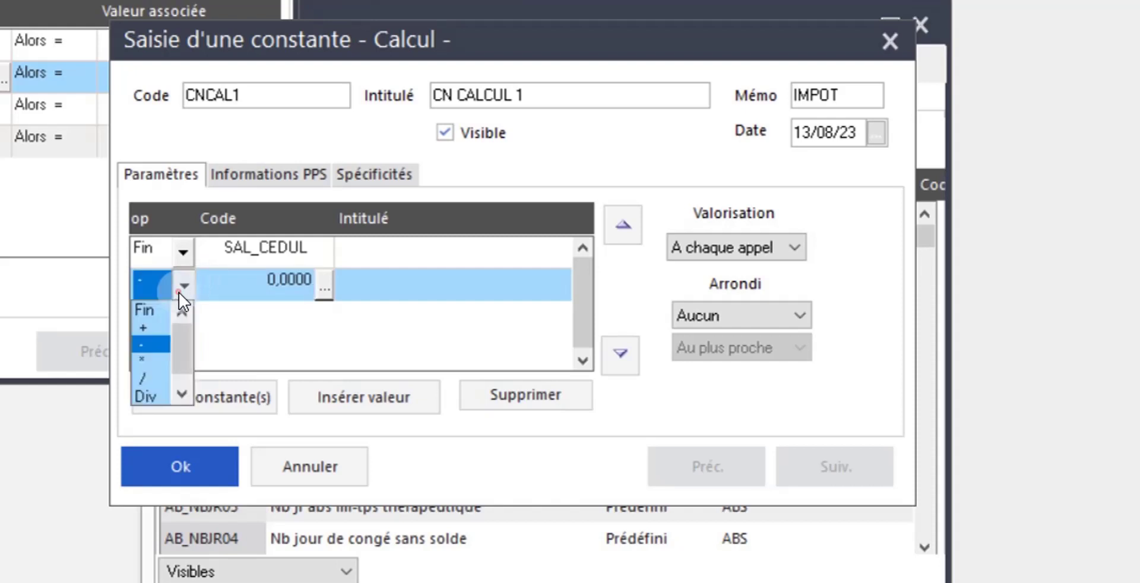
{"action": "left_click", "coordinate": [150, 355]}
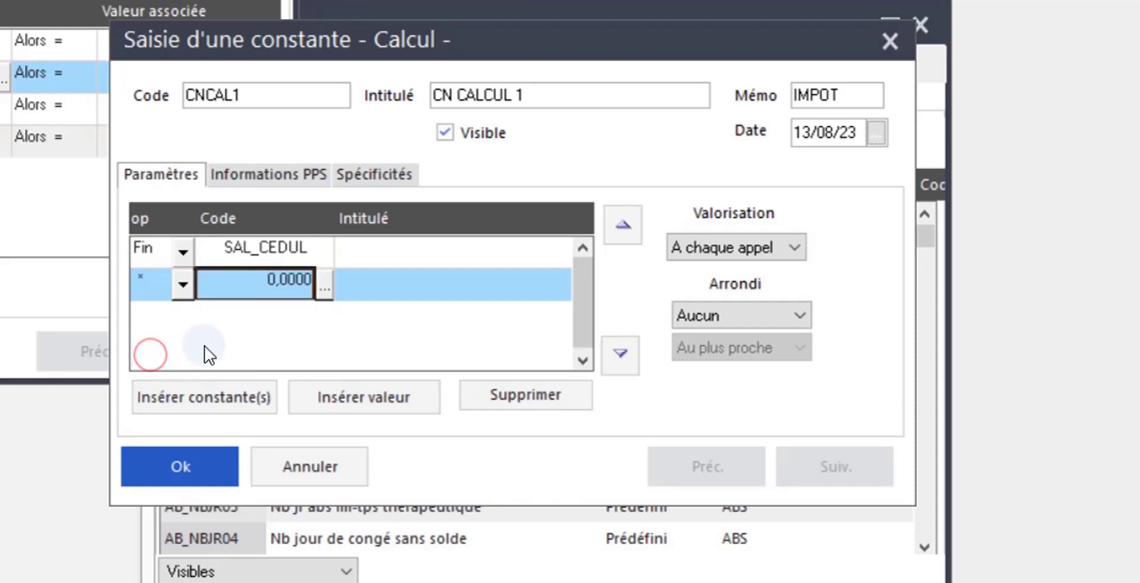
{"action": "type", "text": "1.5"}
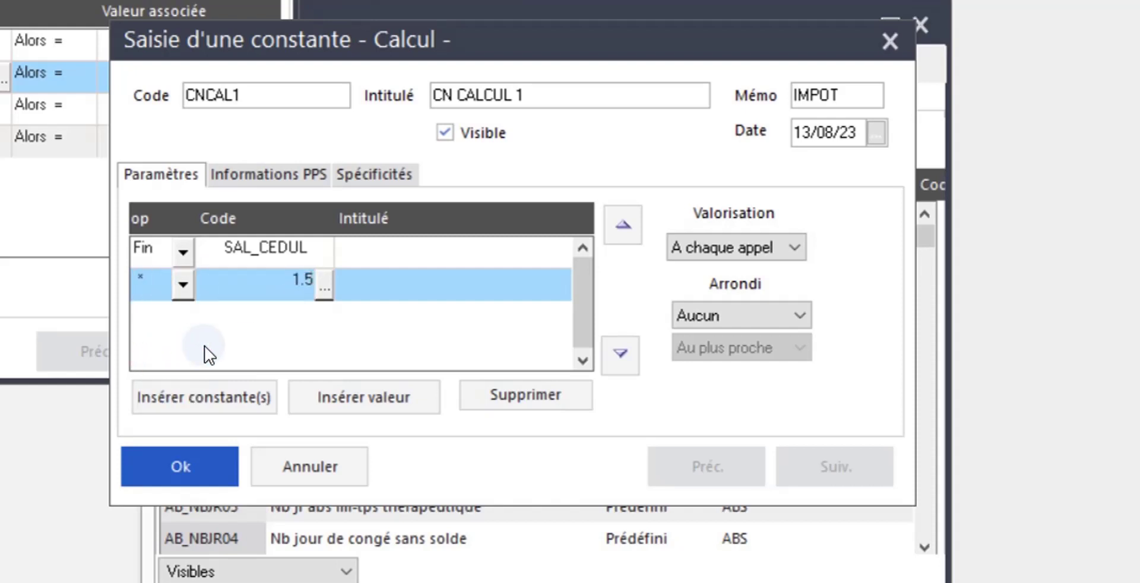
Step: Add a value line to the CN CALCUL 1 formula that divides by 100
{"action": "left_click", "coordinate": [398, 404]}
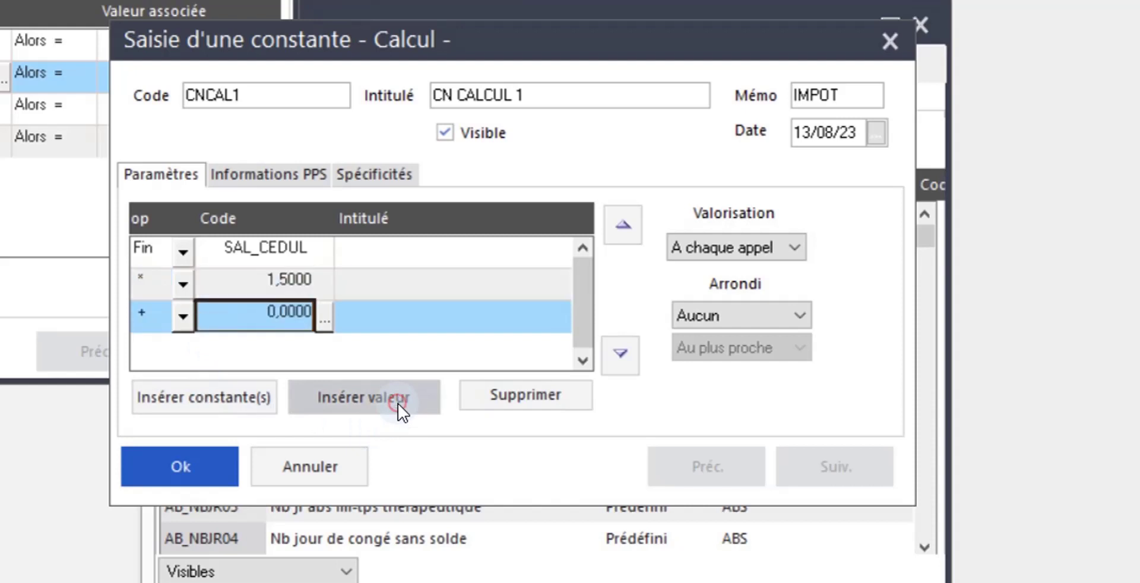
{"action": "left_click", "coordinate": [186, 321]}
{"action": "left_click", "coordinate": [143, 405]}
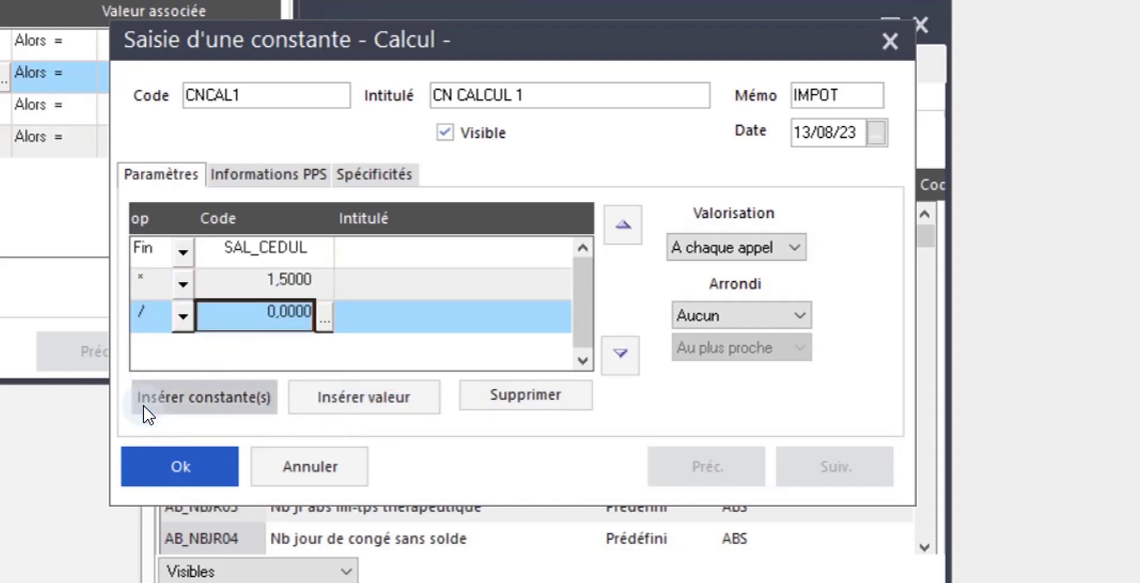
{"action": "type", "text": "100"}
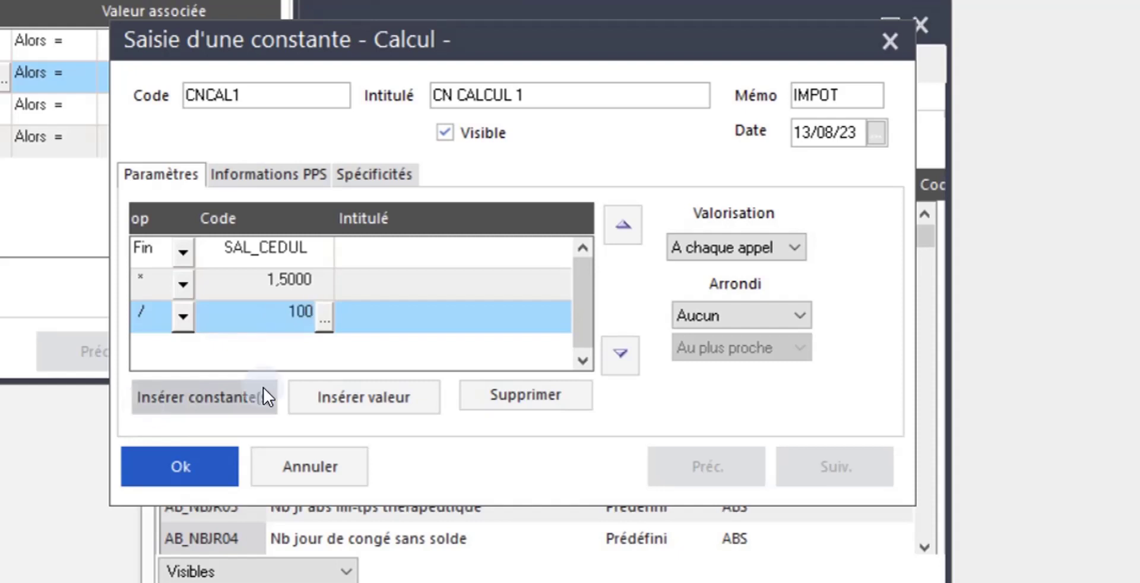
Step: Add a value line subtracting 750 to the CN CALCUL 1 formula and save the constant
{"action": "left_click", "coordinate": [356, 395]}
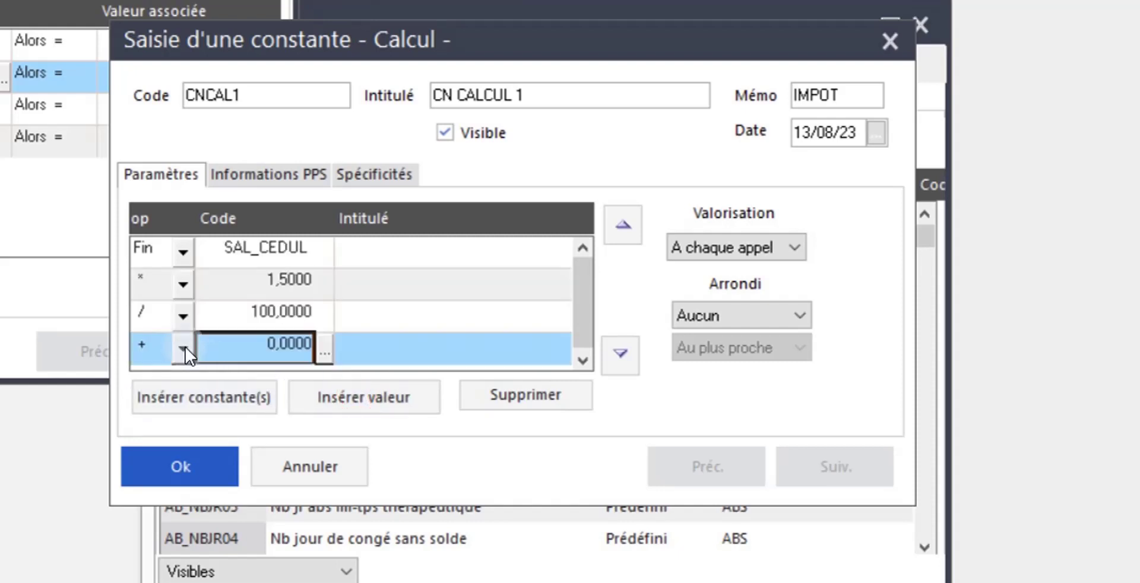
{"action": "left_click", "coordinate": [184, 347]}
{"action": "left_click", "coordinate": [150, 404]}
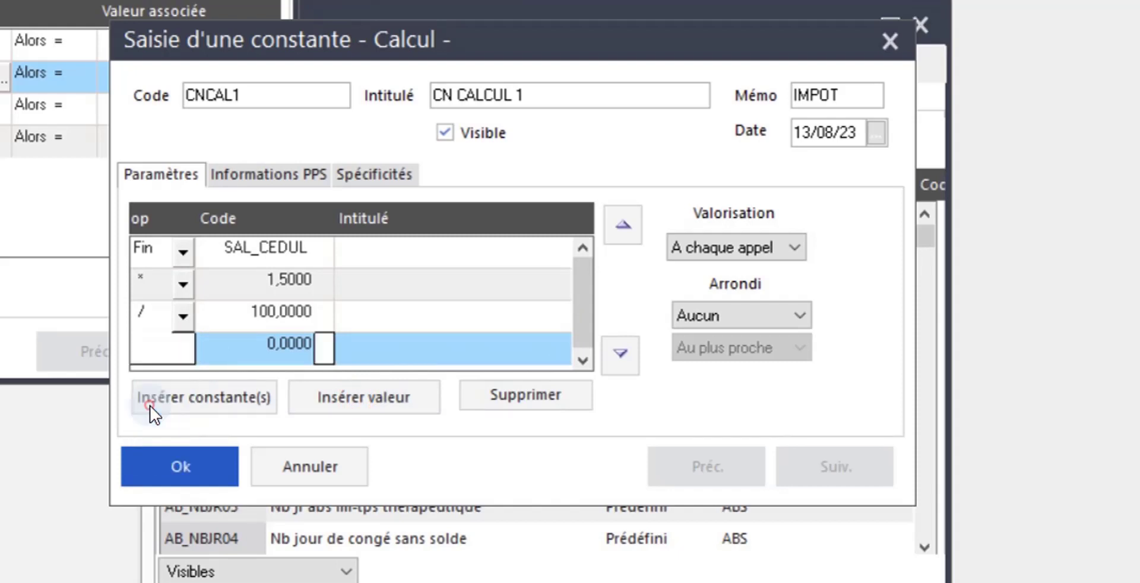
{"action": "type", "text": "750"}
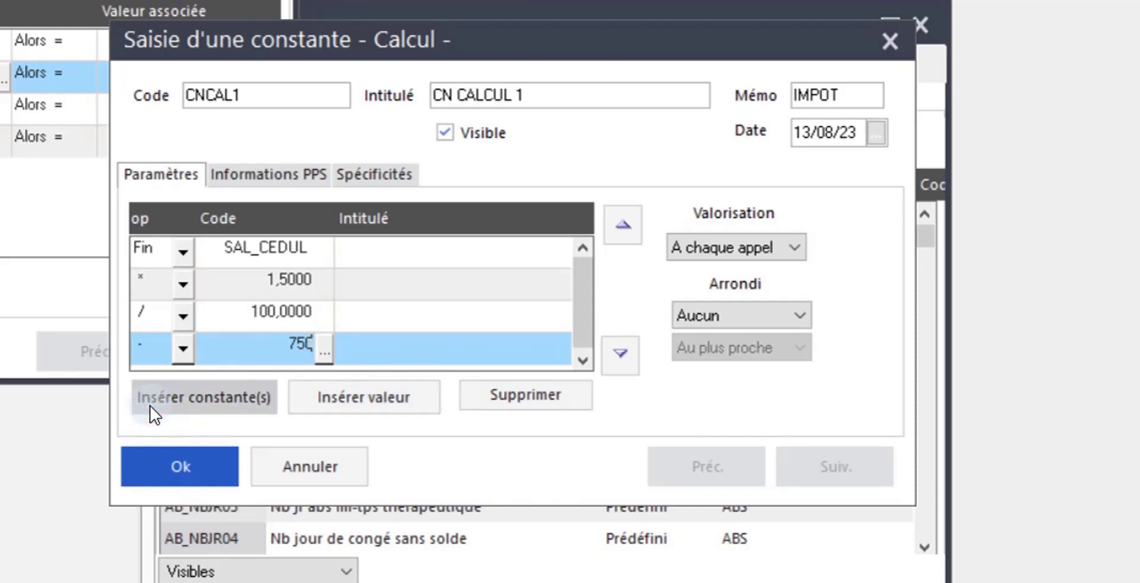
{"action": "left_click", "coordinate": [165, 473]}
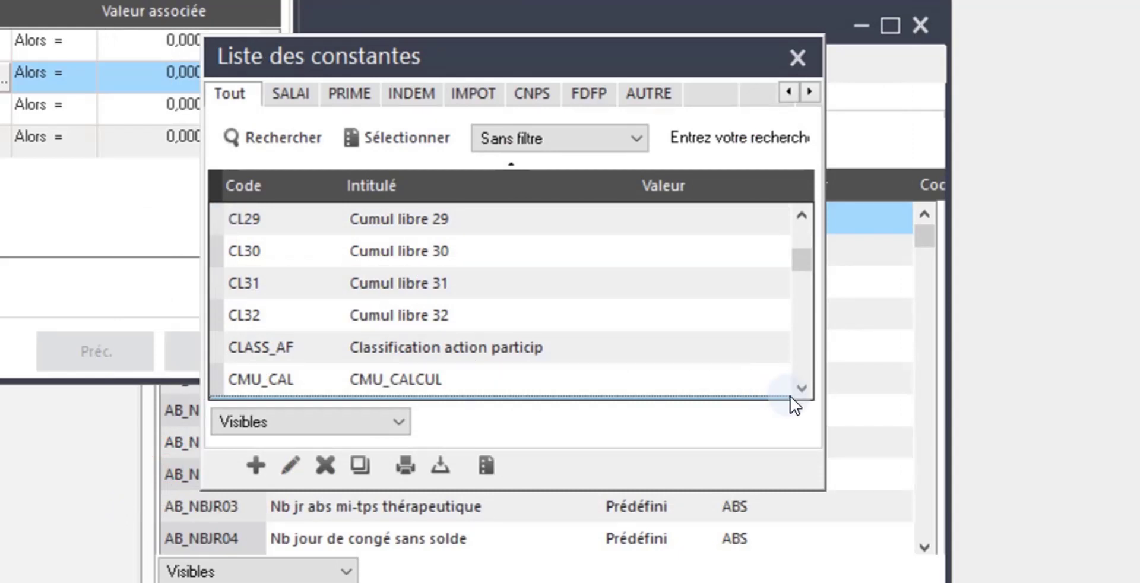
Step: Assign CNCAL1 as tranche 2's valeur associée and set tranche 3's upper limit to 200000
{"action": "left_click", "coordinate": [800, 389]}
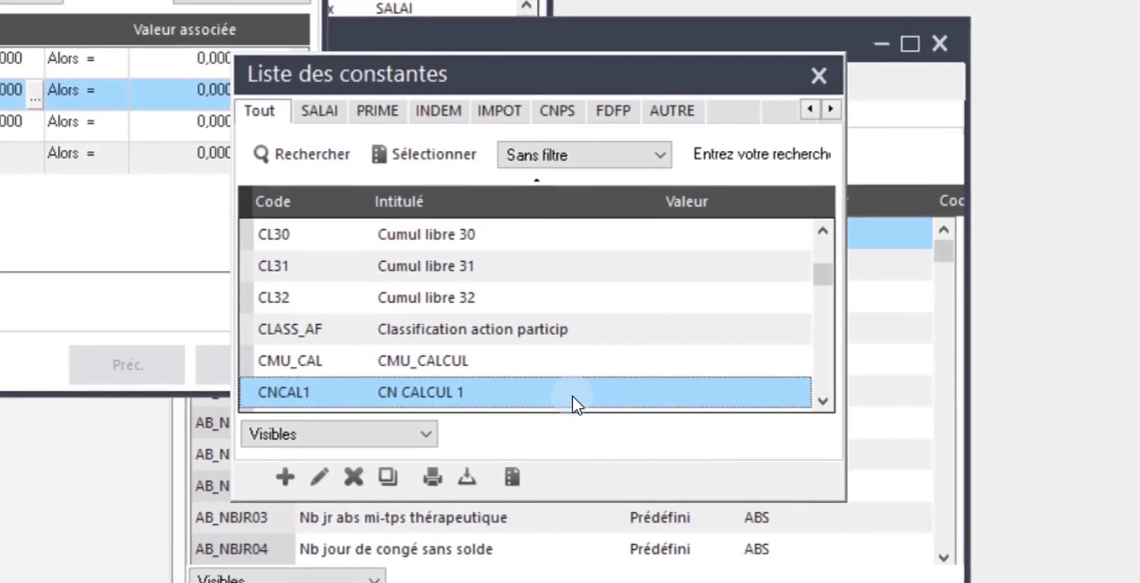
{"action": "double_click", "coordinate": [547, 382]}
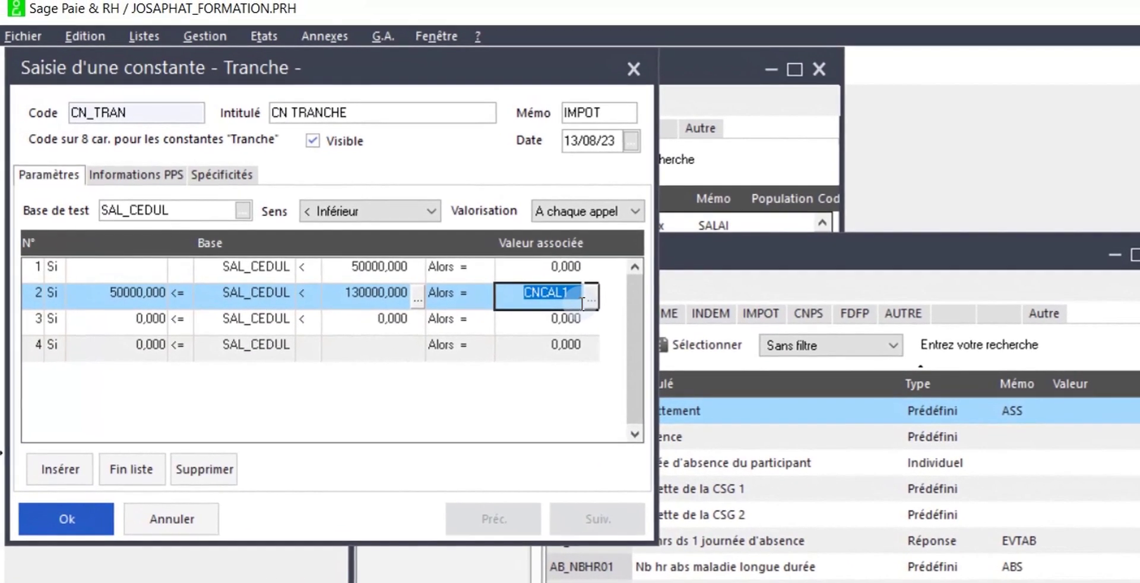
{"action": "left_click", "coordinate": [392, 319]}
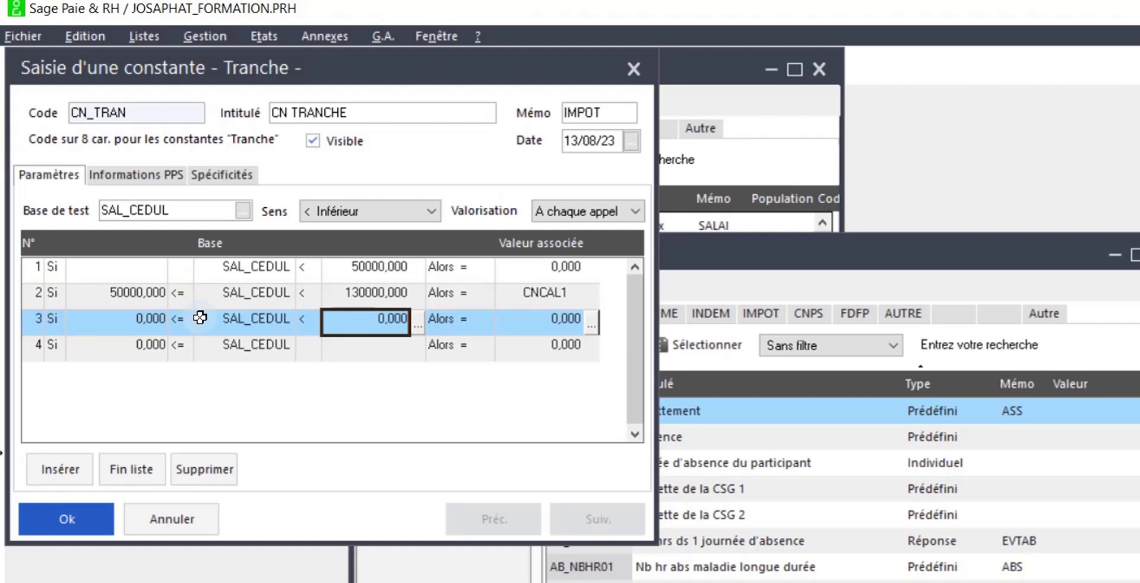
{"action": "type", "text": "20"}
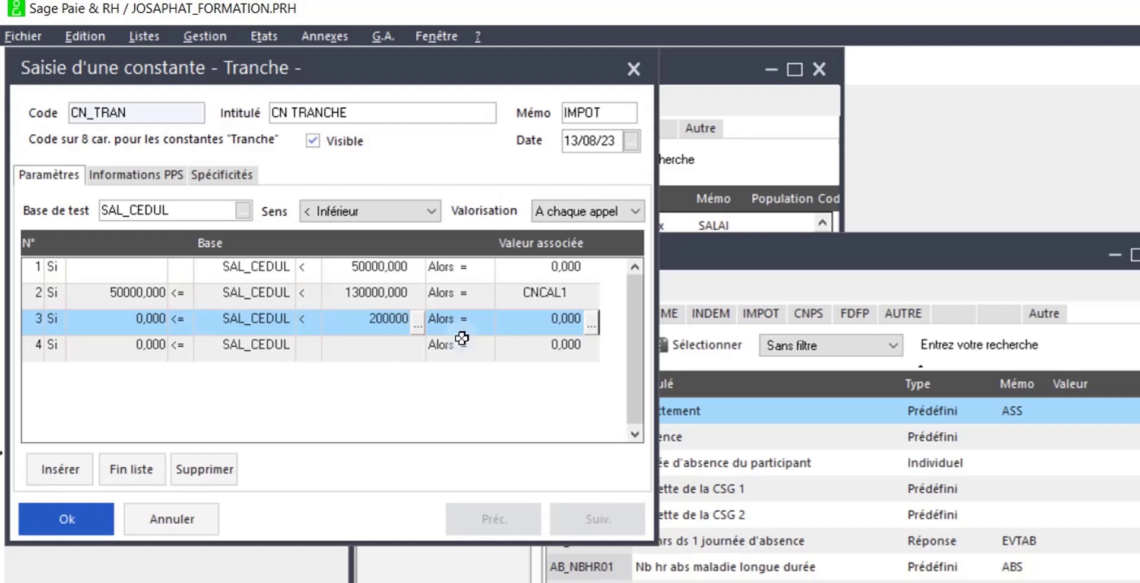
Step: Start a new Calcul constant from the constant selection for tranche 3's valeur associée
{"action": "left_click", "coordinate": [518, 320]}
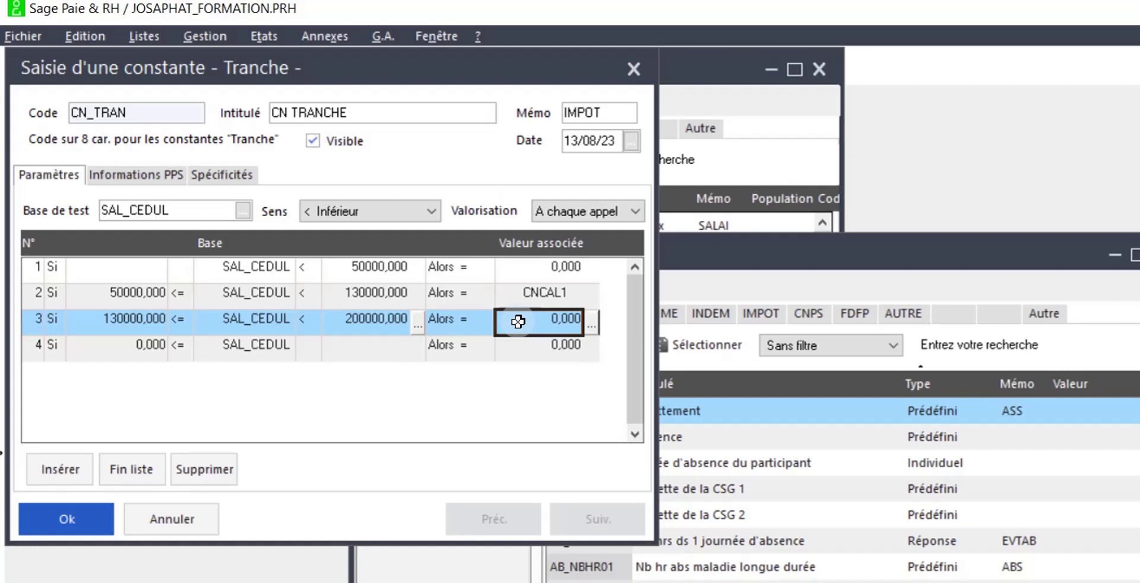
{"action": "left_click", "coordinate": [583, 318]}
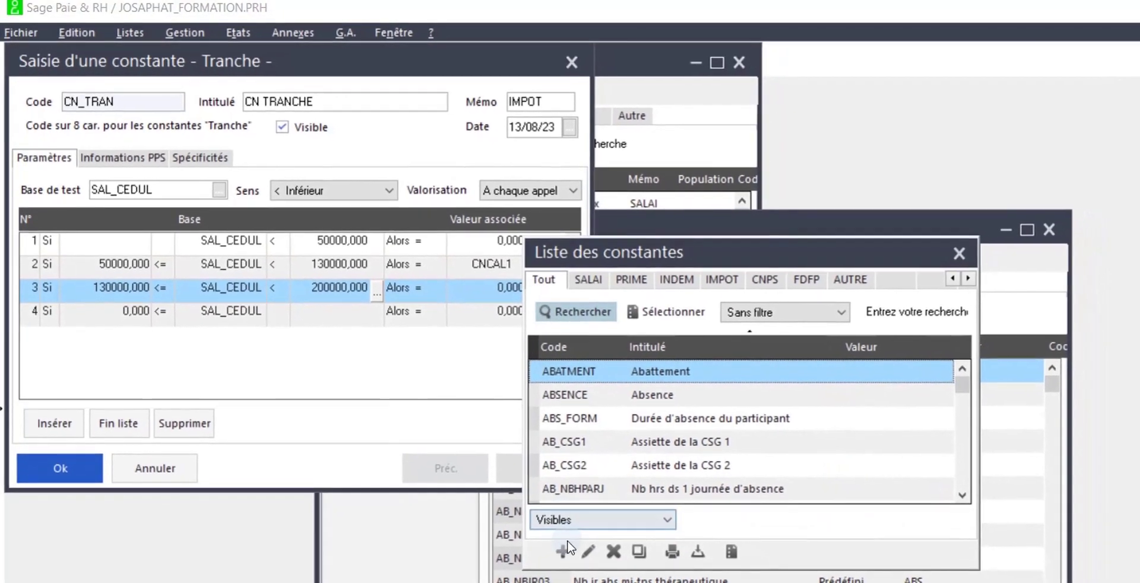
{"action": "left_click", "coordinate": [562, 550]}
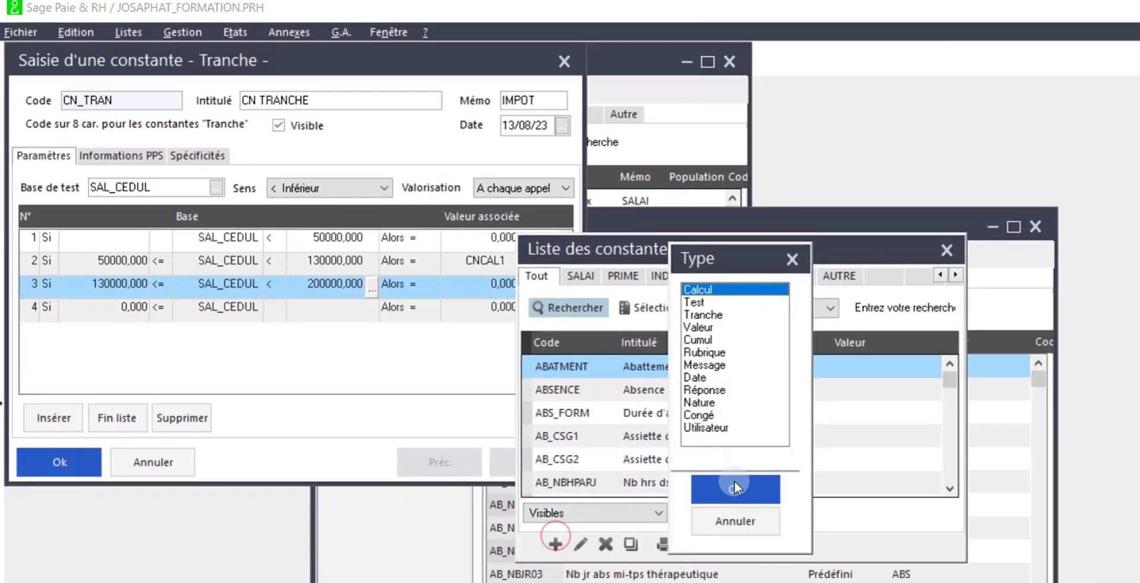
{"action": "left_click", "coordinate": [736, 489]}
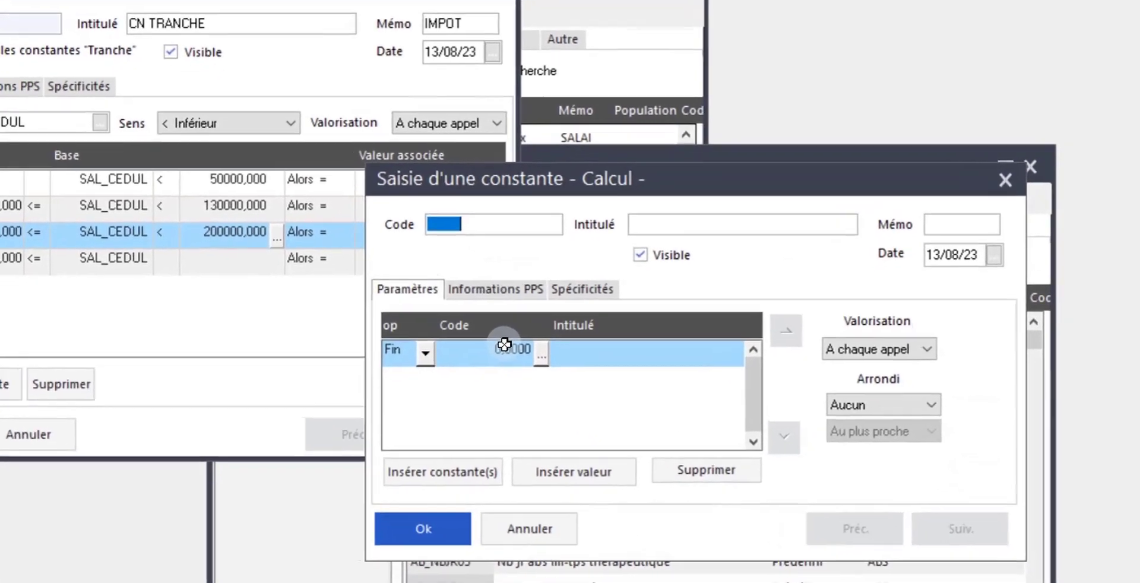
Step: Identify the Calcul constant with code CNCAL2, intitulé CN CALCUL 2 and mémo IMPOT
{"action": "type", "text": "C"}
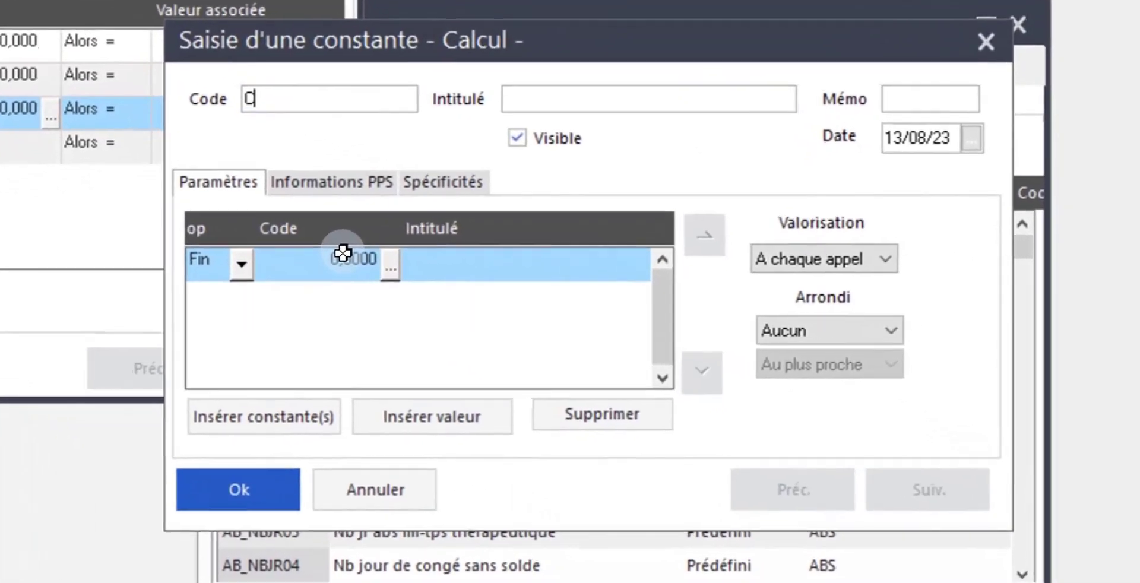
{"action": "type", "text": "NCAL2"}
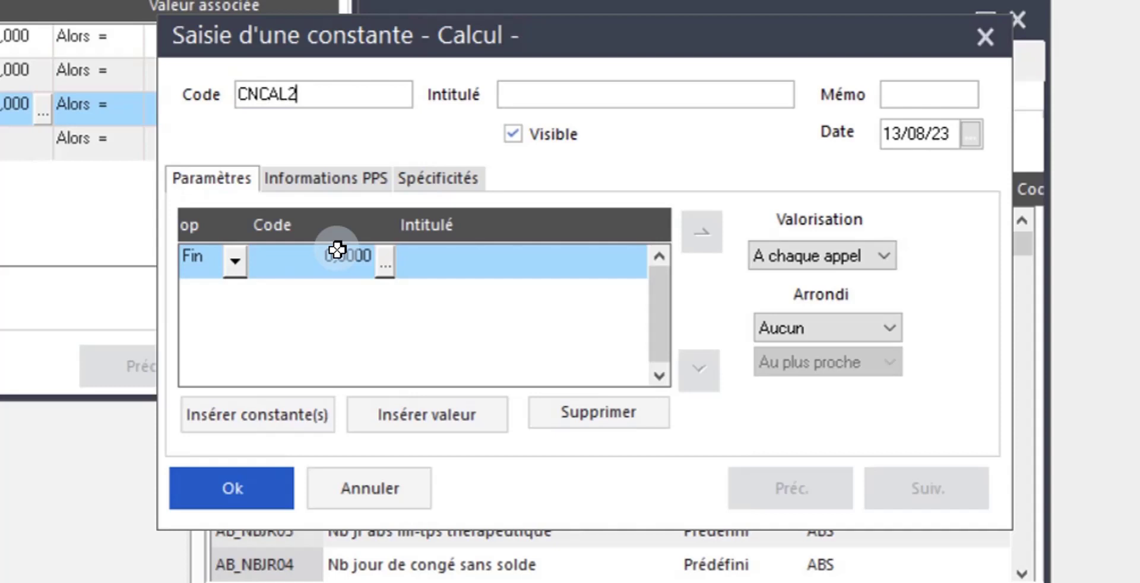
{"action": "type", "text": "CN CALCUL 2"}
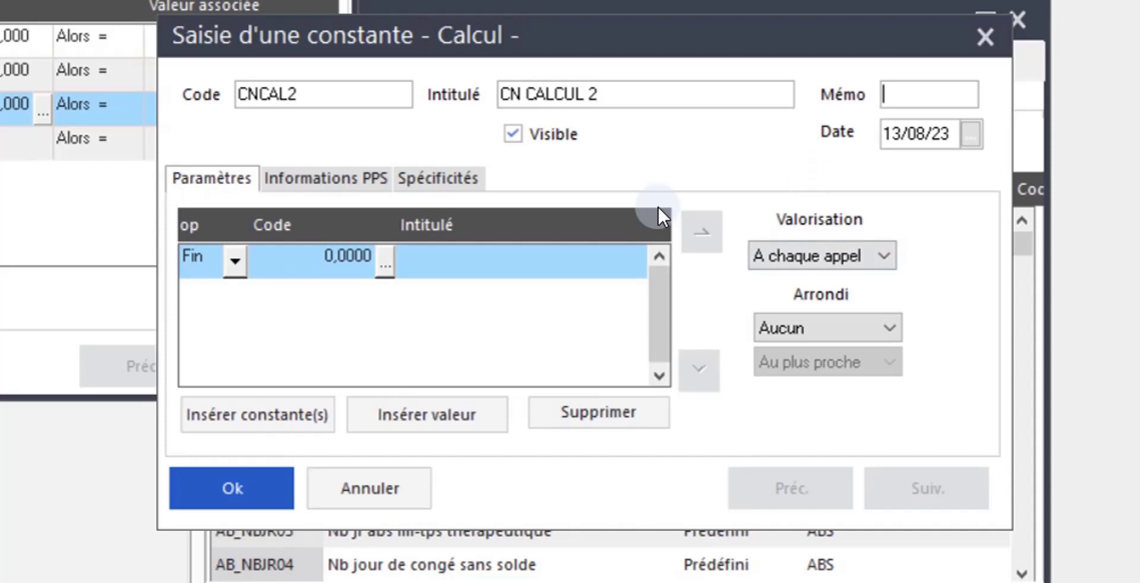
{"action": "type", "text": "IMPOT"}
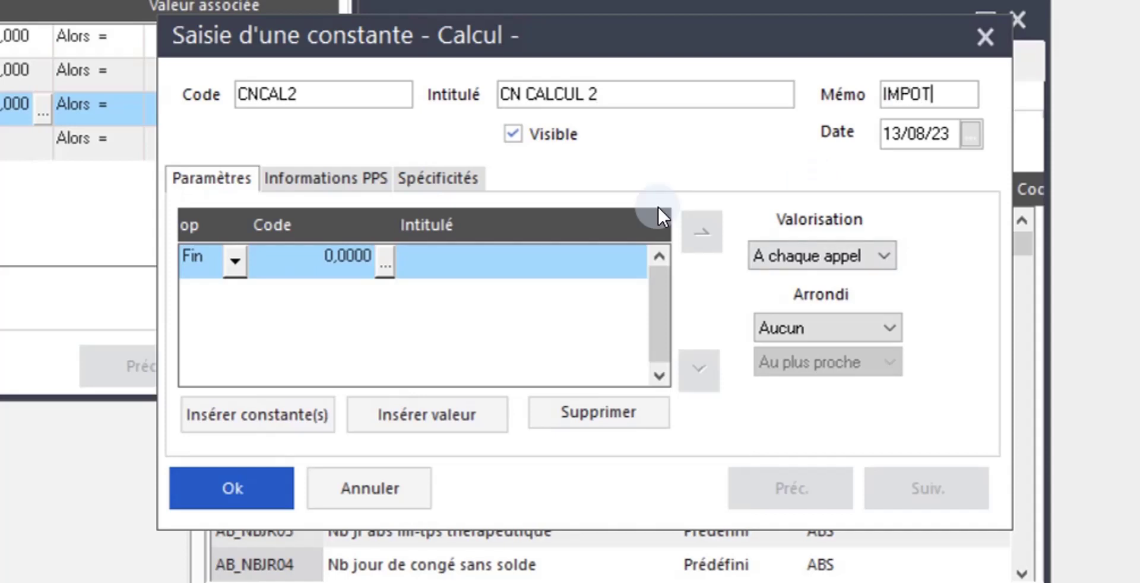
Step: Enter the IMPOT constant SAL_CEDUL as the first term of the CN CALCUL 2 formula
{"action": "left_click", "coordinate": [412, 314]}
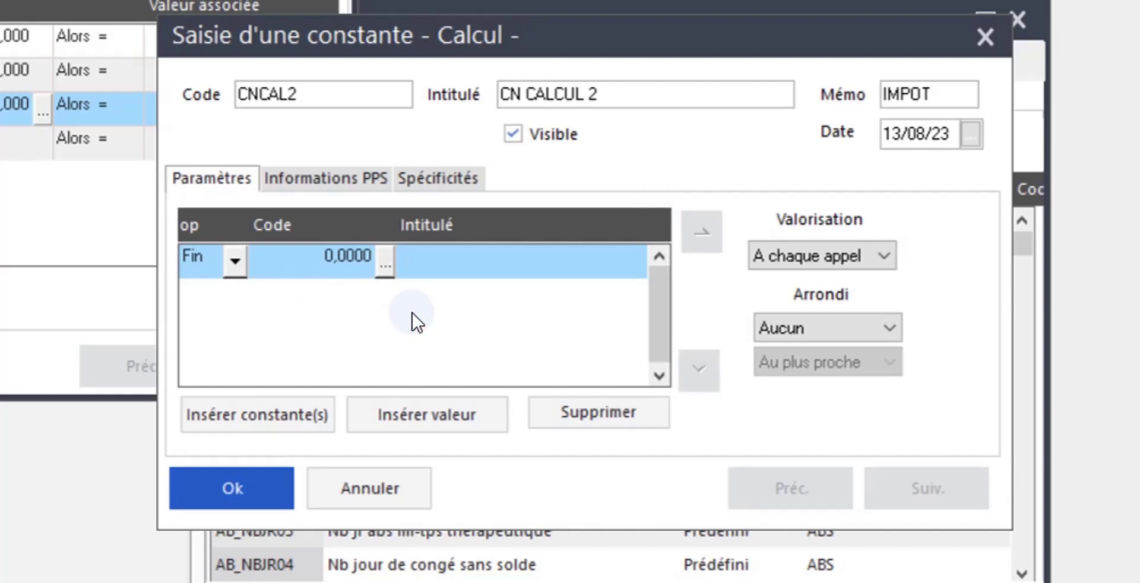
{"action": "left_click", "coordinate": [386, 264]}
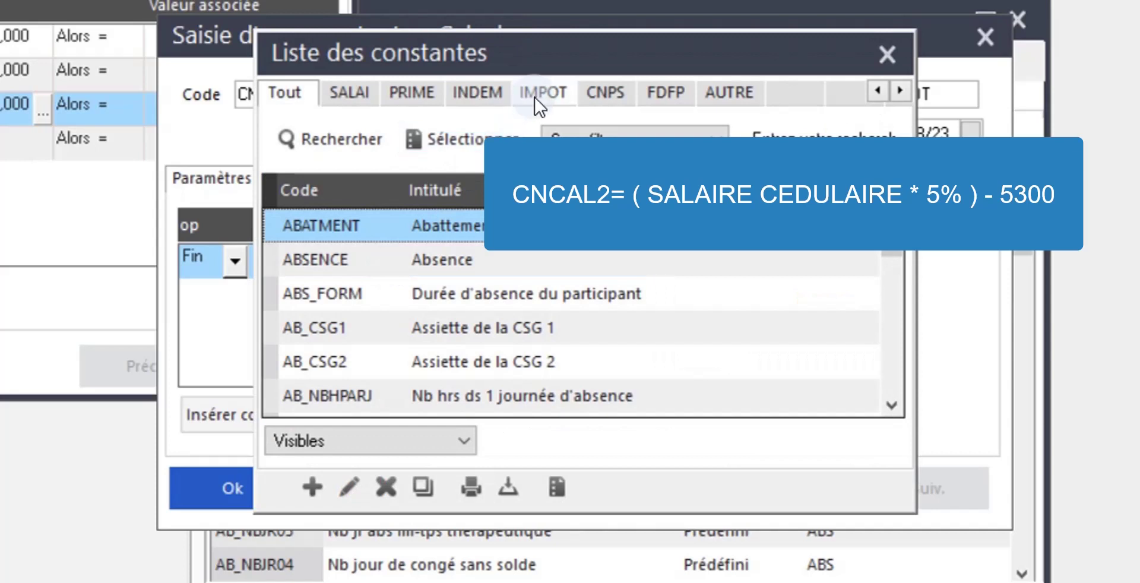
{"action": "left_click", "coordinate": [534, 95]}
{"action": "double_click", "coordinate": [403, 261]}
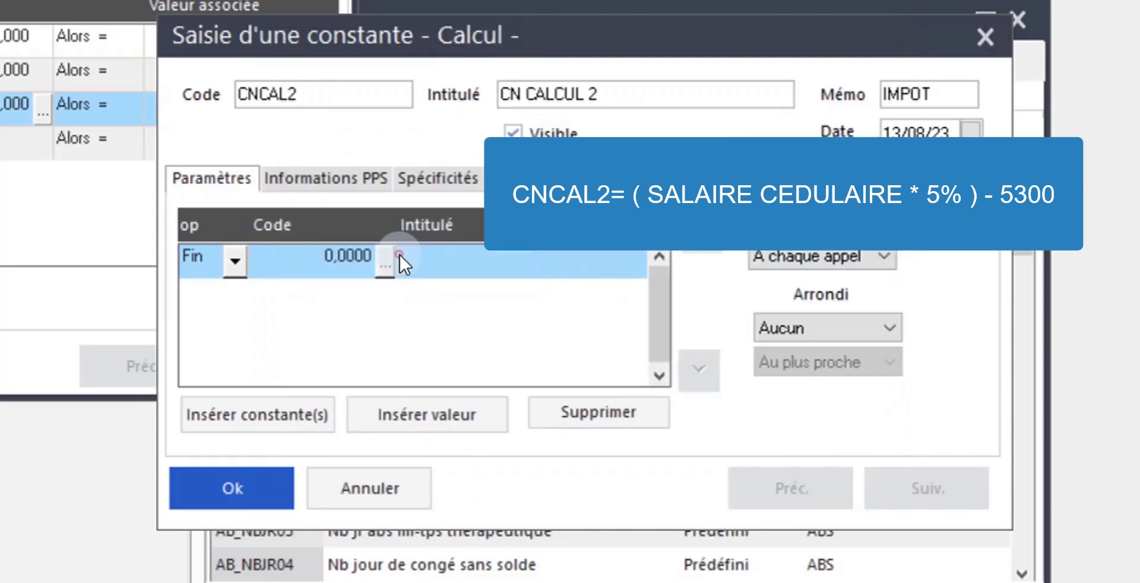
Step: Add a value line to the CN CALCUL 2 formula that multiplies SAL_CEDUL by 5
{"action": "left_click", "coordinate": [413, 426]}
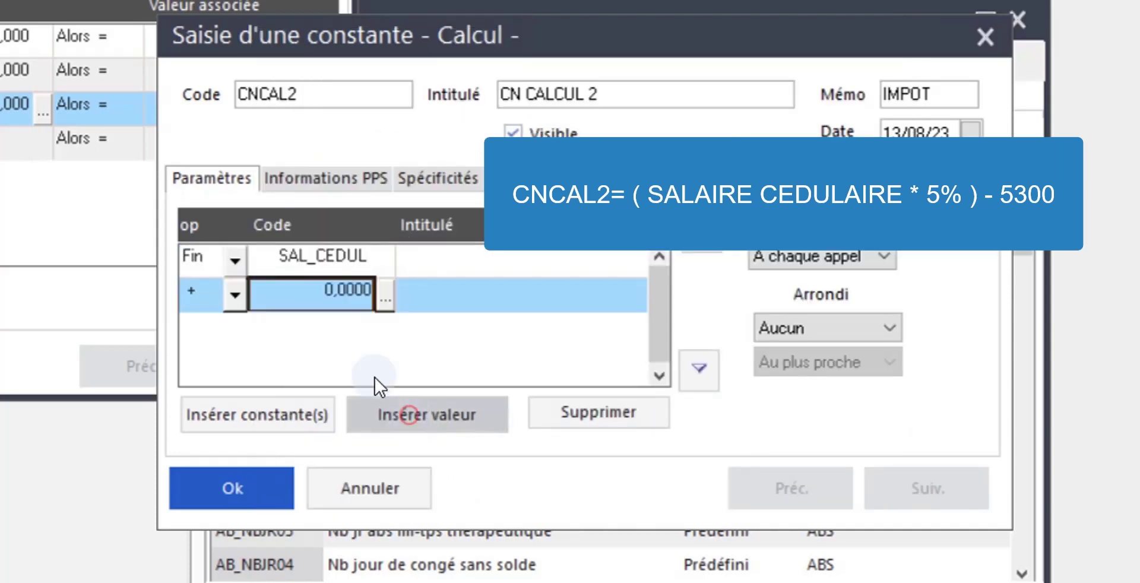
{"action": "left_click", "coordinate": [237, 299]}
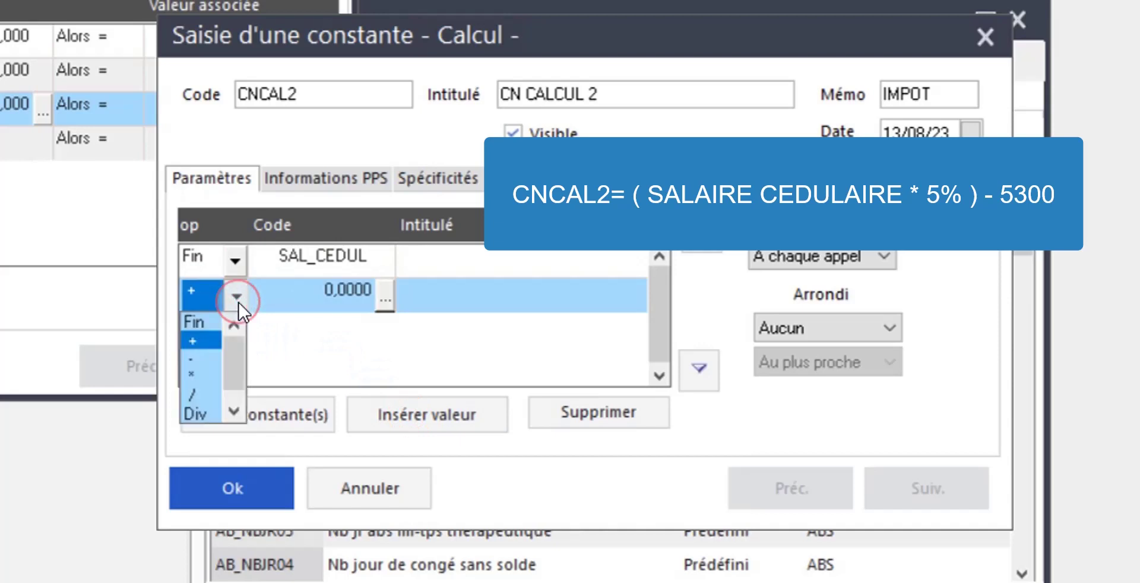
{"action": "left_click", "coordinate": [195, 372]}
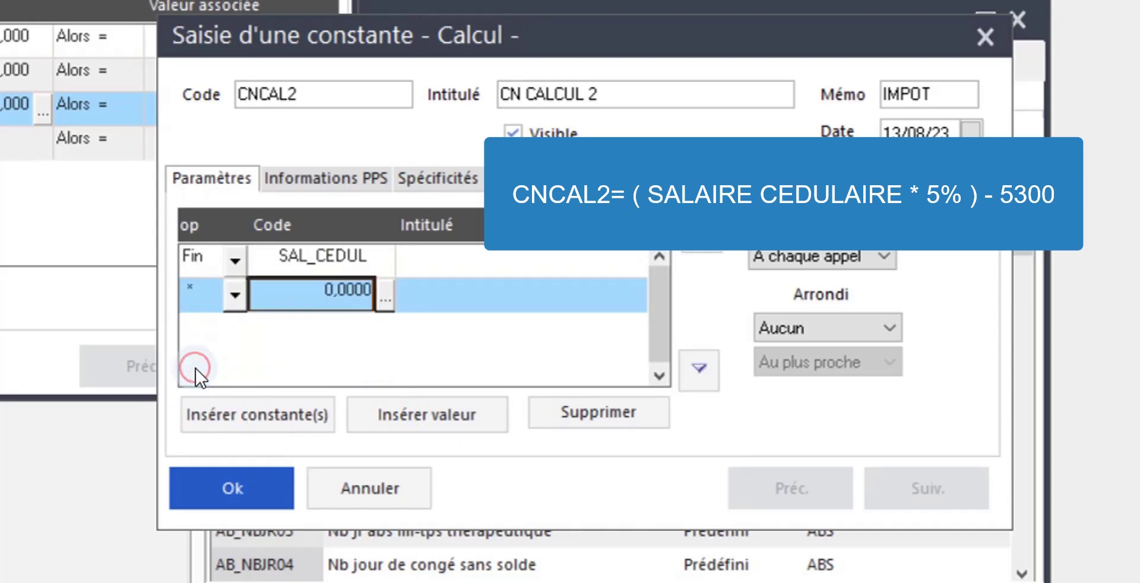
{"action": "type", "text": "5"}
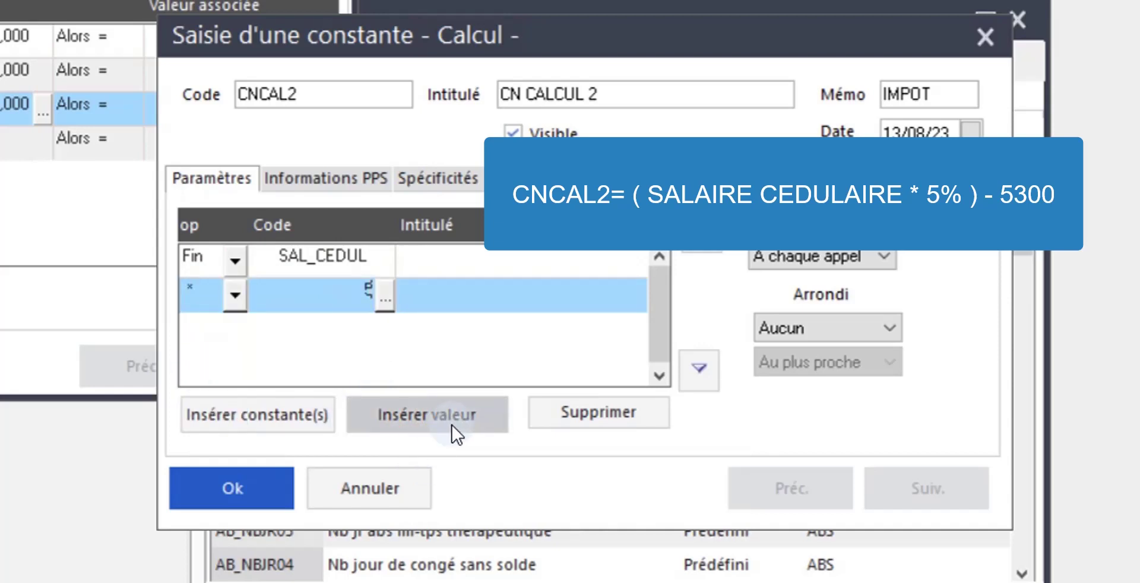
Step: Add a value line to the CN CALCUL 2 formula that divides by 100
{"action": "left_click", "coordinate": [457, 430]}
{"action": "left_click", "coordinate": [239, 330]}
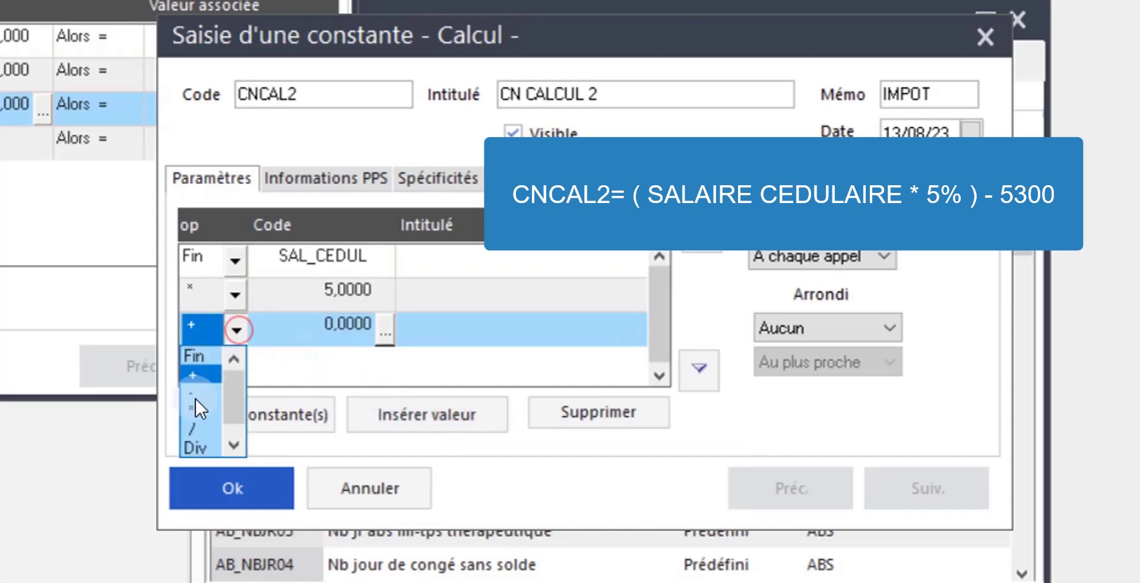
{"action": "left_click", "coordinate": [192, 425]}
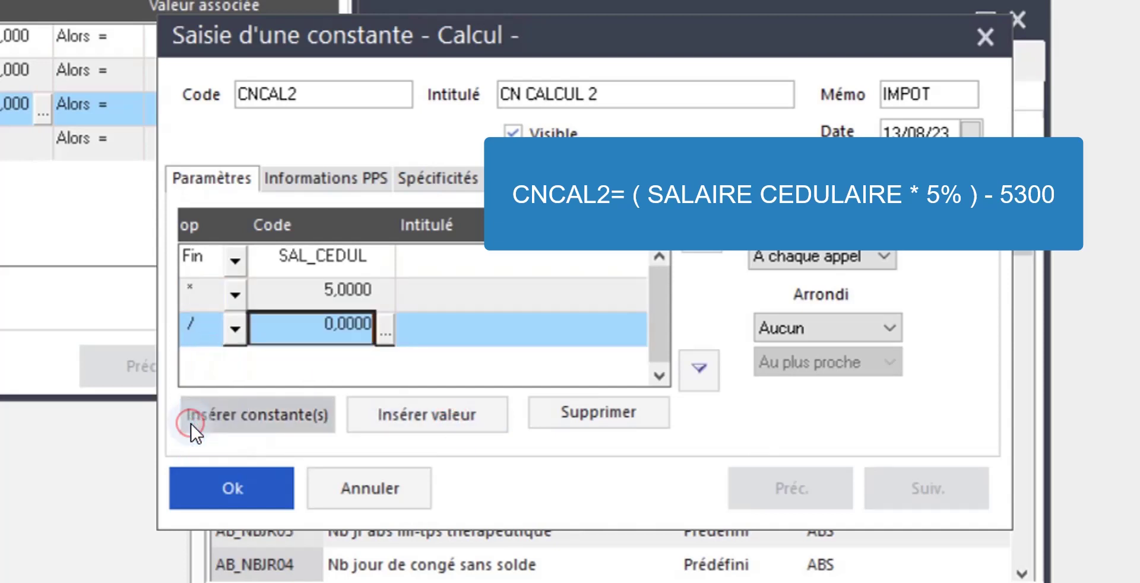
{"action": "type", "text": "100"}
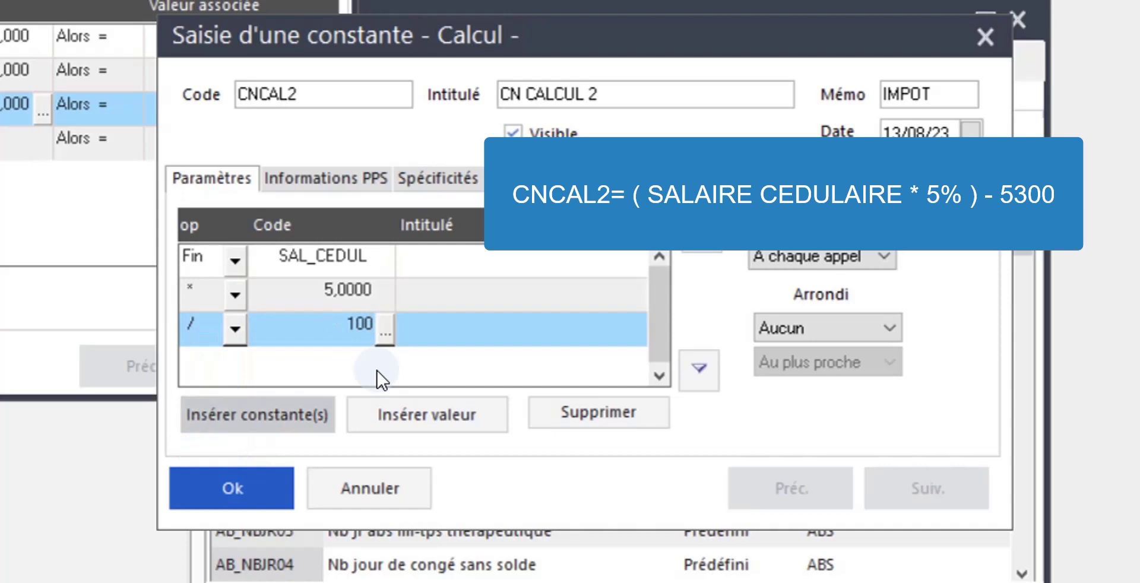
Step: Add a value line subtracting 5300 to the CN CALCUL 2 formula and save the constant
{"action": "left_click", "coordinate": [410, 418]}
{"action": "left_click", "coordinate": [235, 364]}
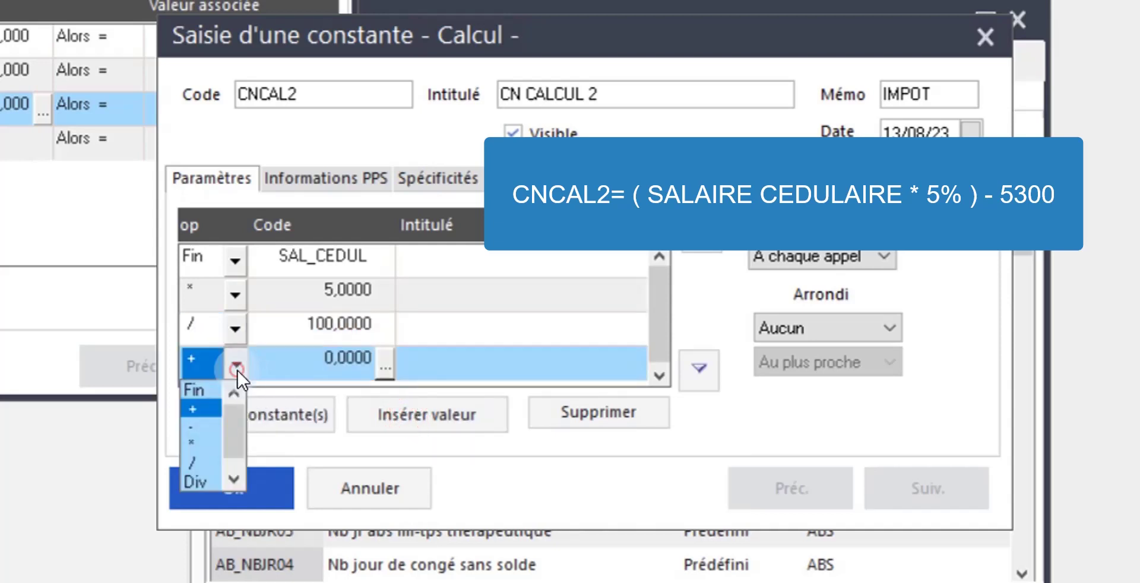
{"action": "left_click", "coordinate": [202, 425]}
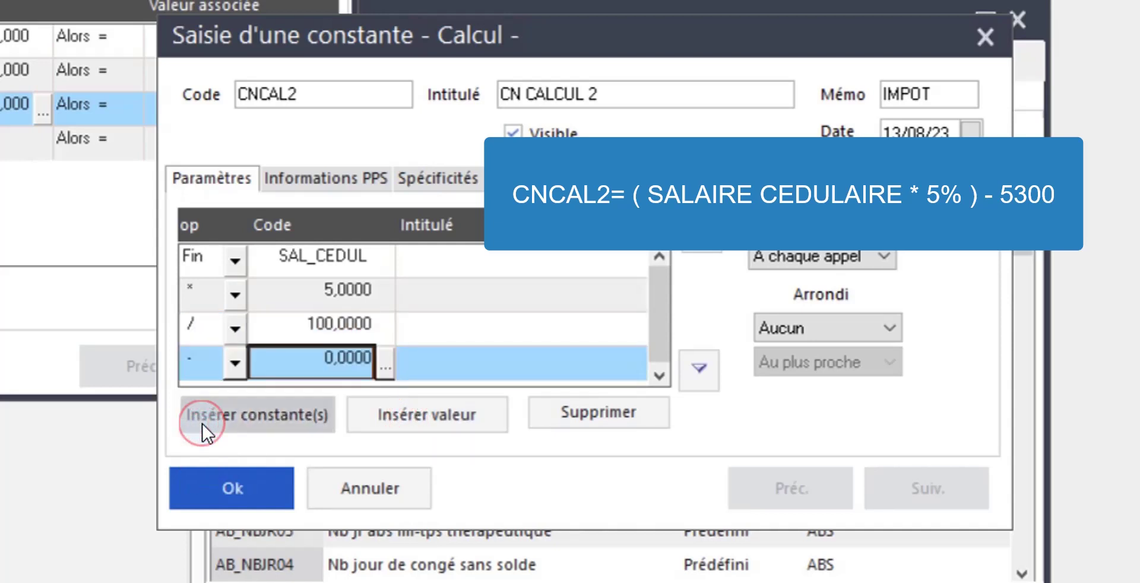
{"action": "type", "text": "53"}
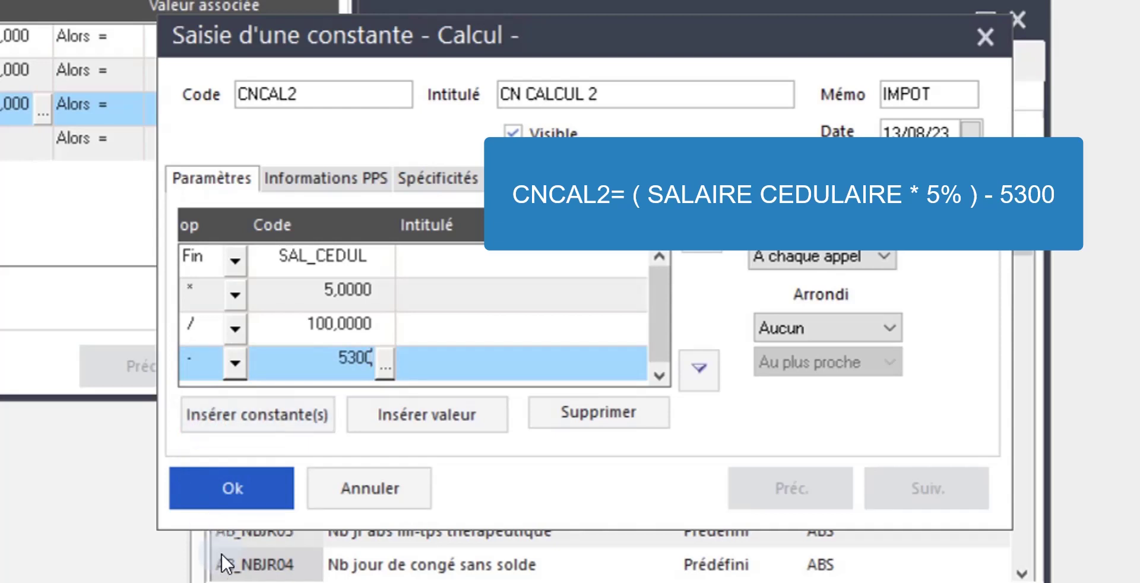
{"action": "left_click", "coordinate": [264, 496]}
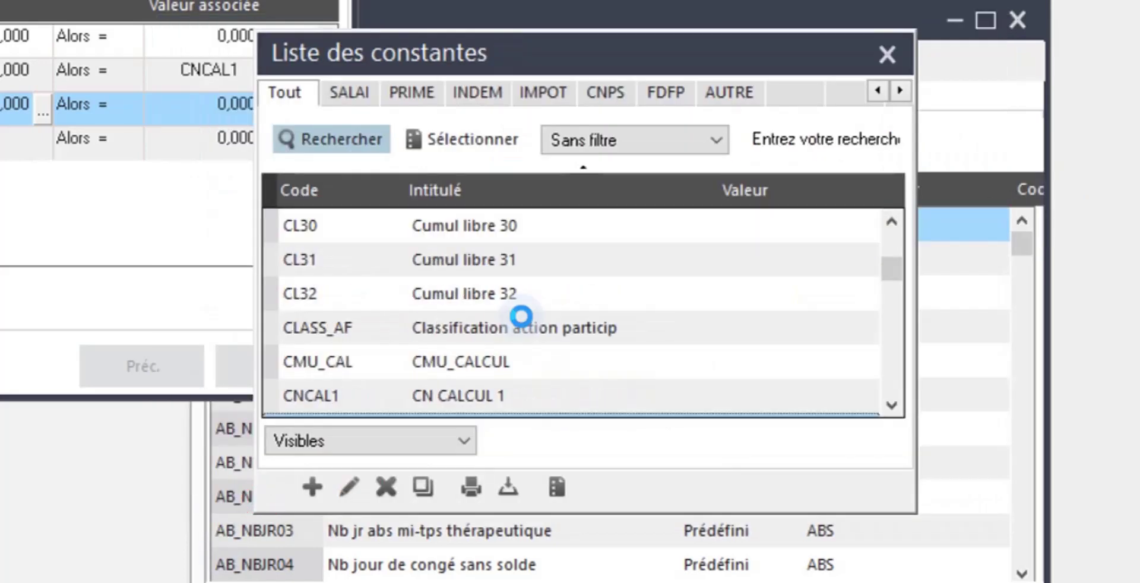
Step: Assign CNCAL2 as the associated value of the third CN_TRAN tranche
{"action": "left_click", "coordinate": [888, 402]}
{"action": "double_click", "coordinate": [799, 396]}
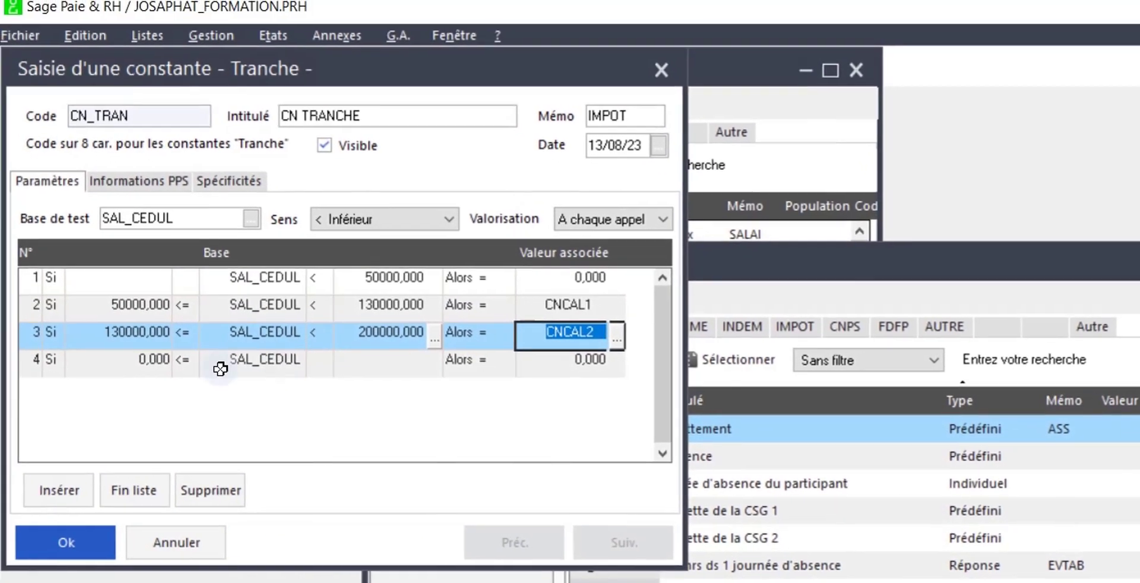
{"action": "key", "text": "Return"}
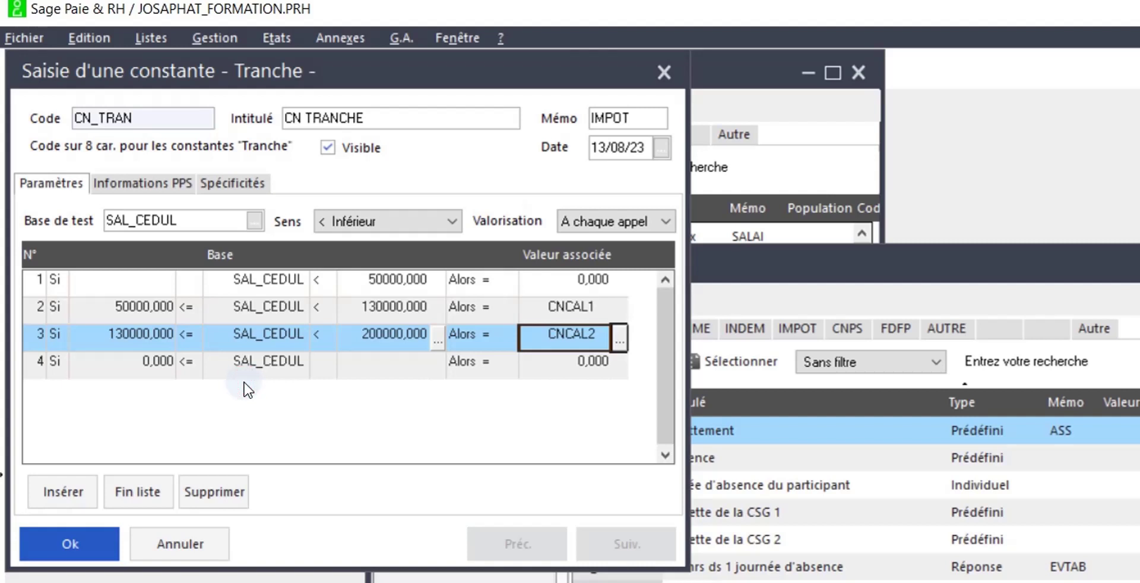
Step: Start a new Calcul constant from the associated value of the fourth CN_TRAN tranche
{"action": "left_click", "coordinate": [162, 361]}
{"action": "left_click", "coordinate": [572, 372]}
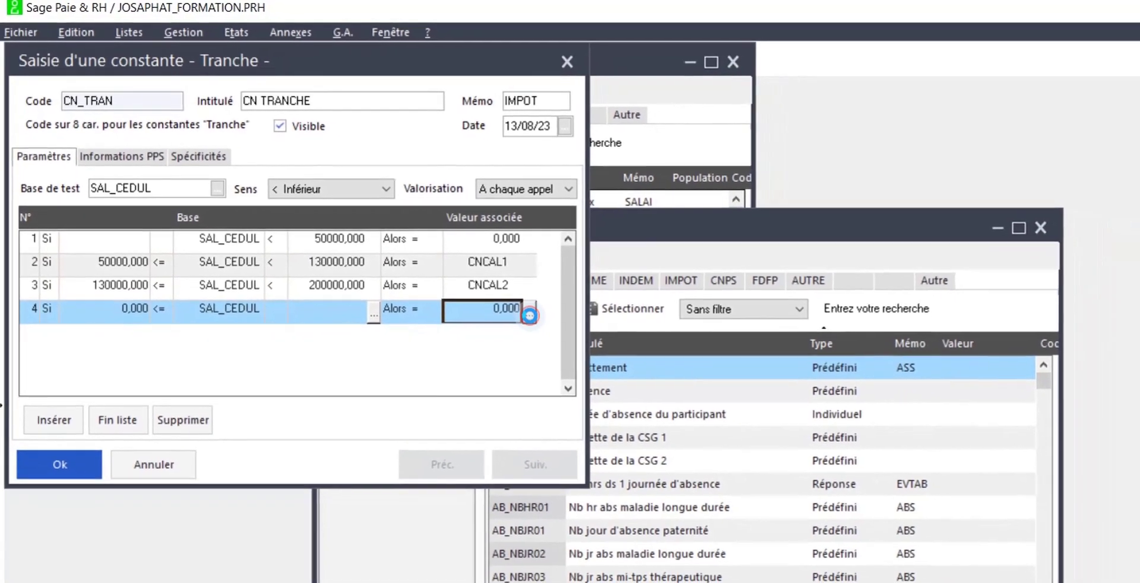
{"action": "left_click", "coordinate": [584, 345]}
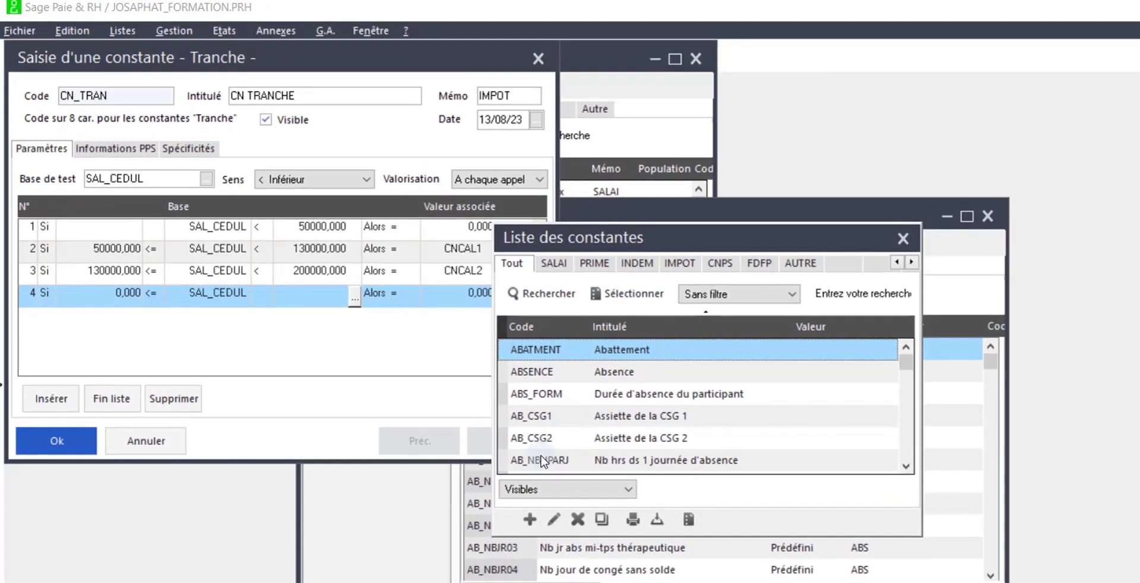
{"action": "left_click", "coordinate": [528, 520]}
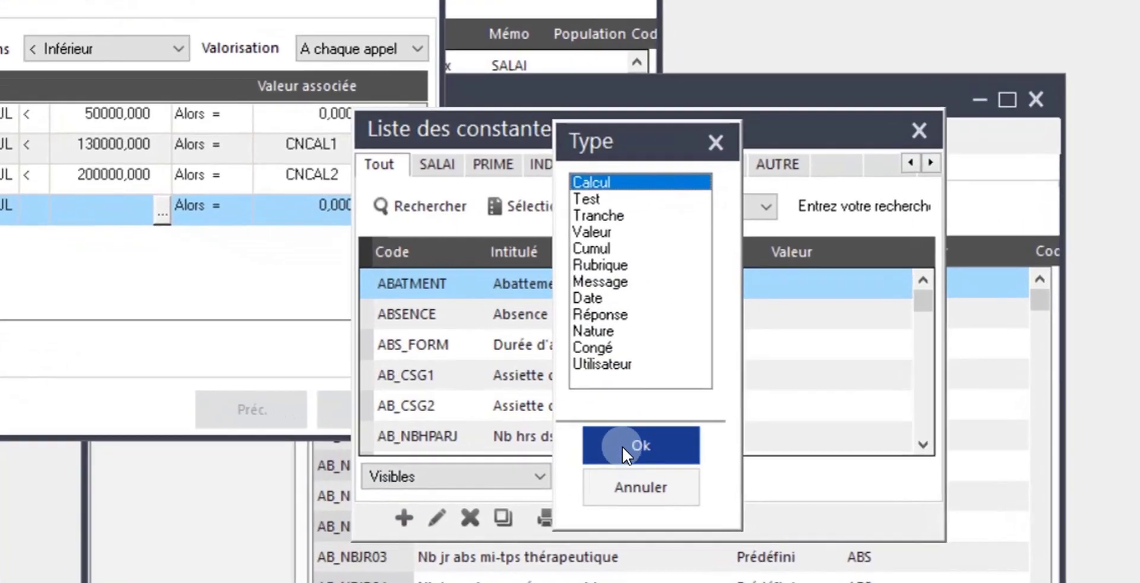
{"action": "left_click", "coordinate": [648, 466]}
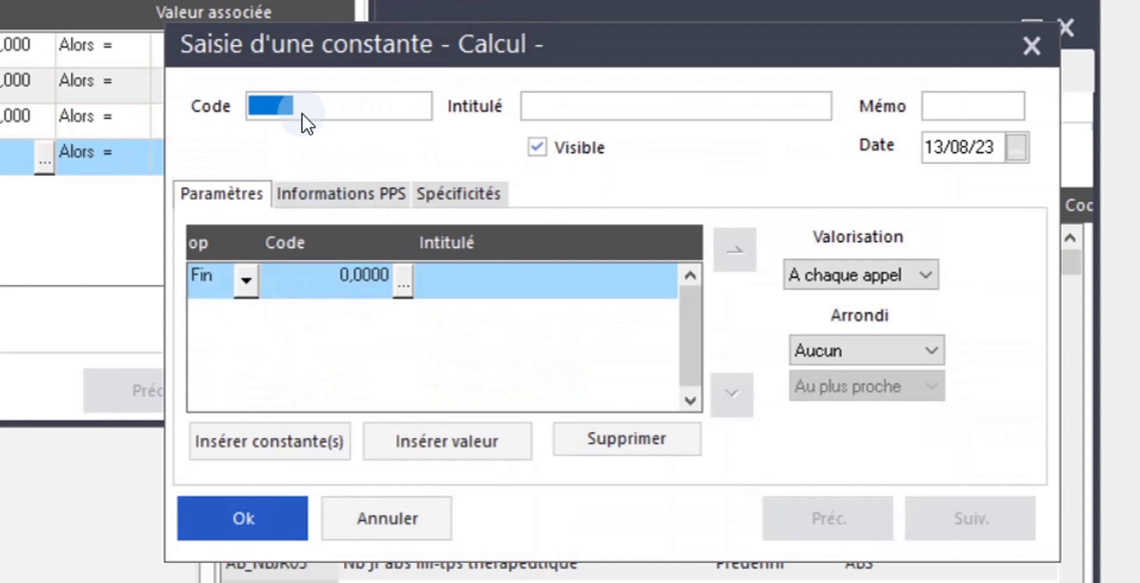
Step: Identify the new Calcul constant with code CNCAL3, intitulé CN CALCUL3 and mémo IMPOT
{"action": "type", "text": "CNCAL3"}
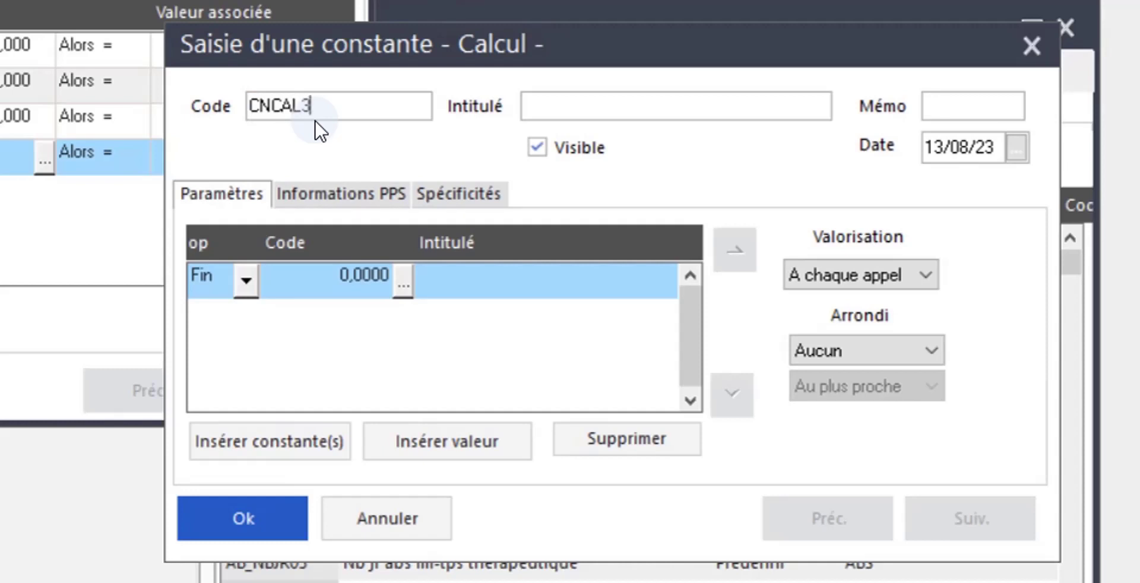
{"action": "key", "text": "Tab"}
{"action": "type", "text": "CN CAL"}
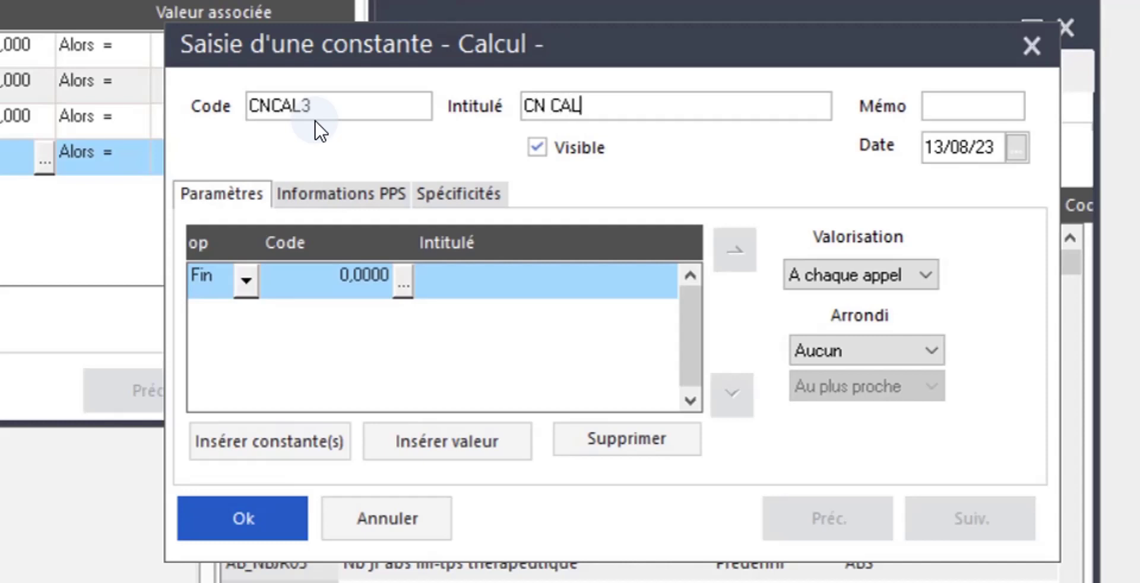
{"action": "type", "text": "CU"}
{"action": "type", "text": "L"}
{"action": "type", "text": "I"}
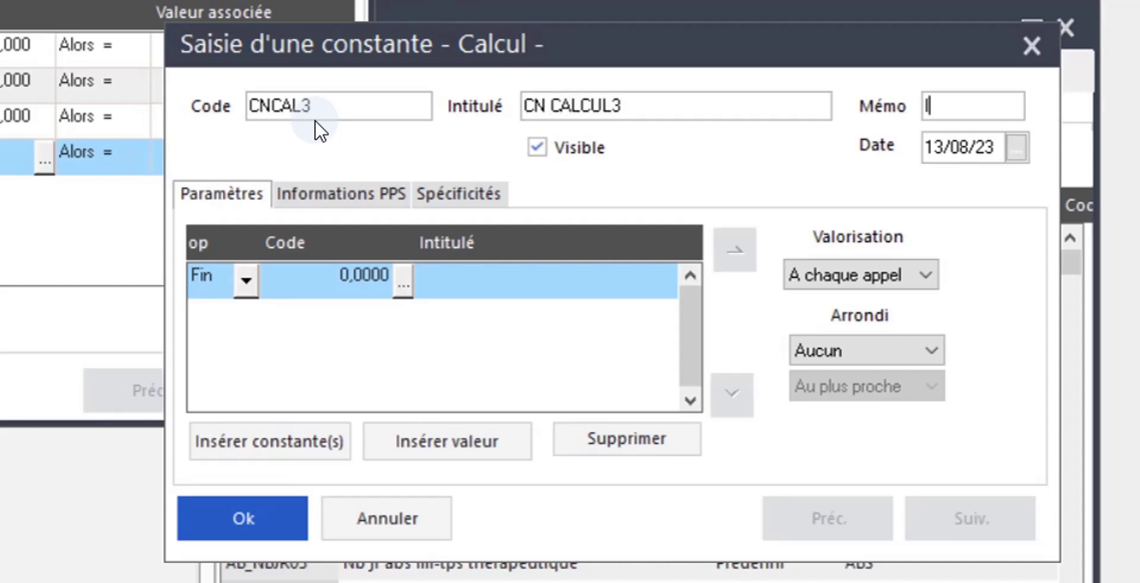
{"action": "type", "text": "MPOT"}
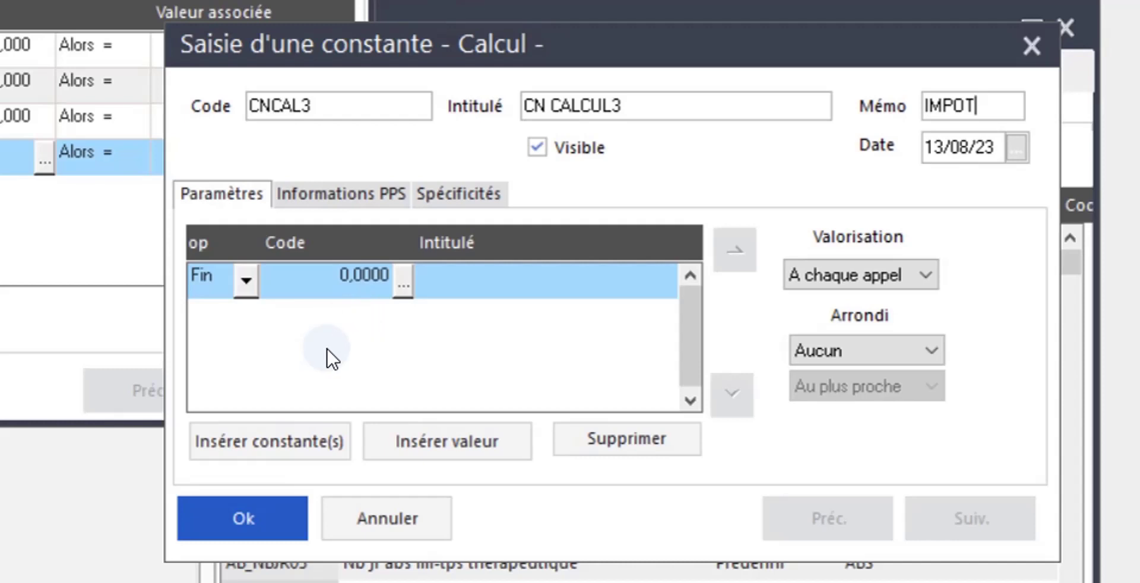
Step: Enter the IMPOT constant SAL_CEDUL as the first term of the CN CALCUL3 formula
{"action": "left_click", "coordinate": [403, 285]}
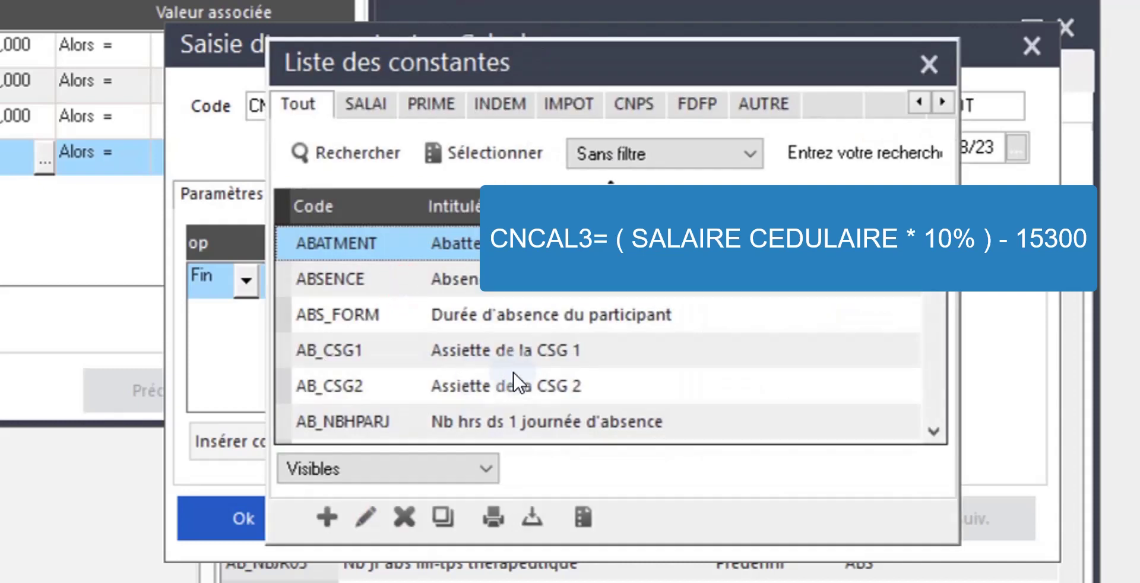
{"action": "left_click", "coordinate": [587, 96]}
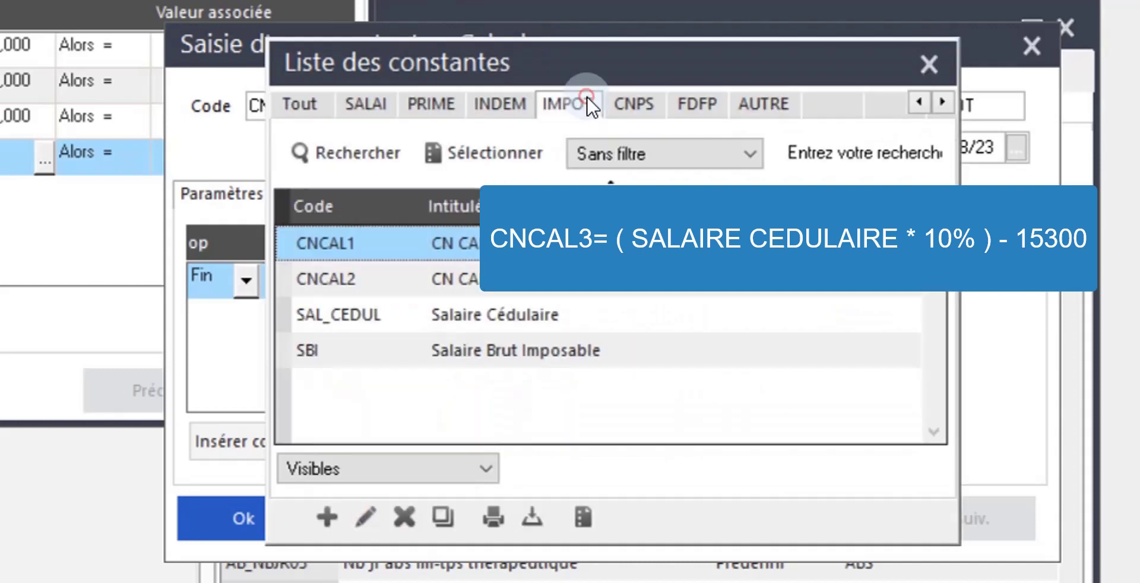
{"action": "double_click", "coordinate": [422, 318]}
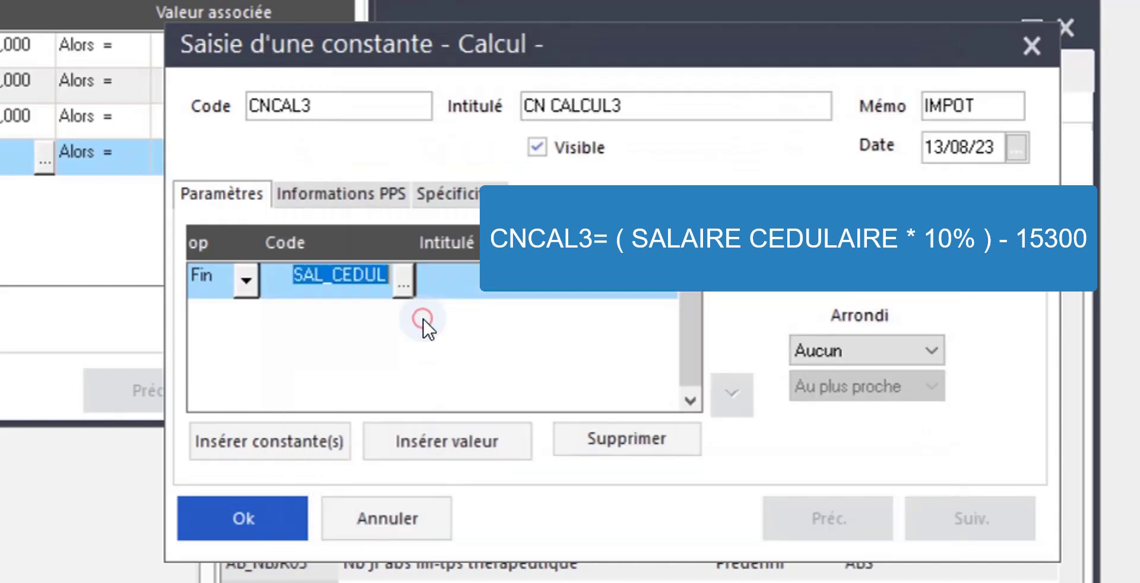
Step: Add a value line to the CN CALCUL3 formula that multiplies SAL_CEDUL by 10
{"action": "left_click", "coordinate": [477, 439]}
{"action": "left_click", "coordinate": [240, 310]}
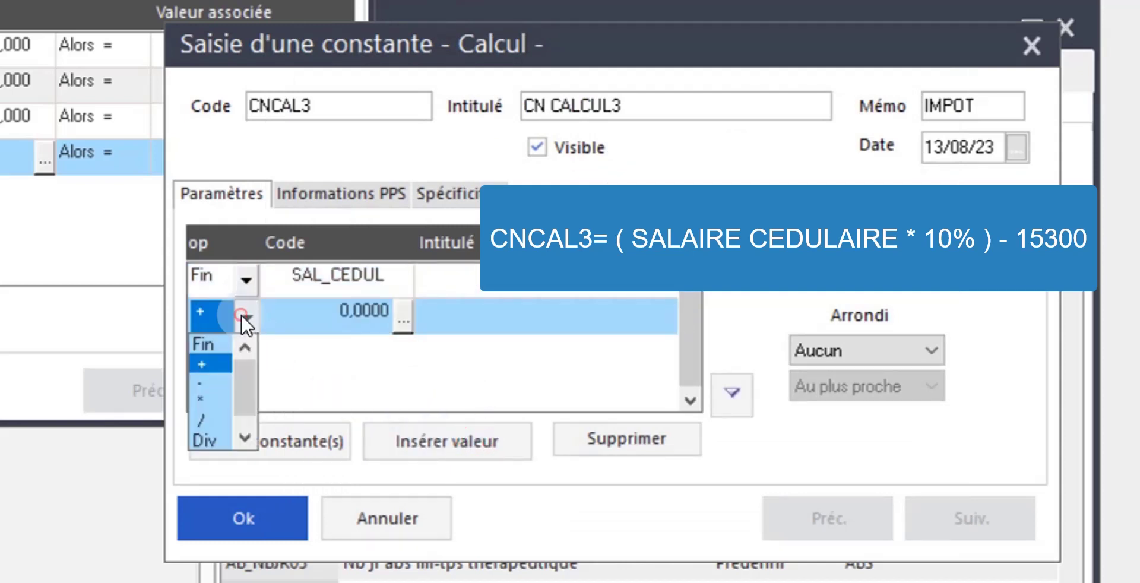
{"action": "left_click", "coordinate": [213, 393]}
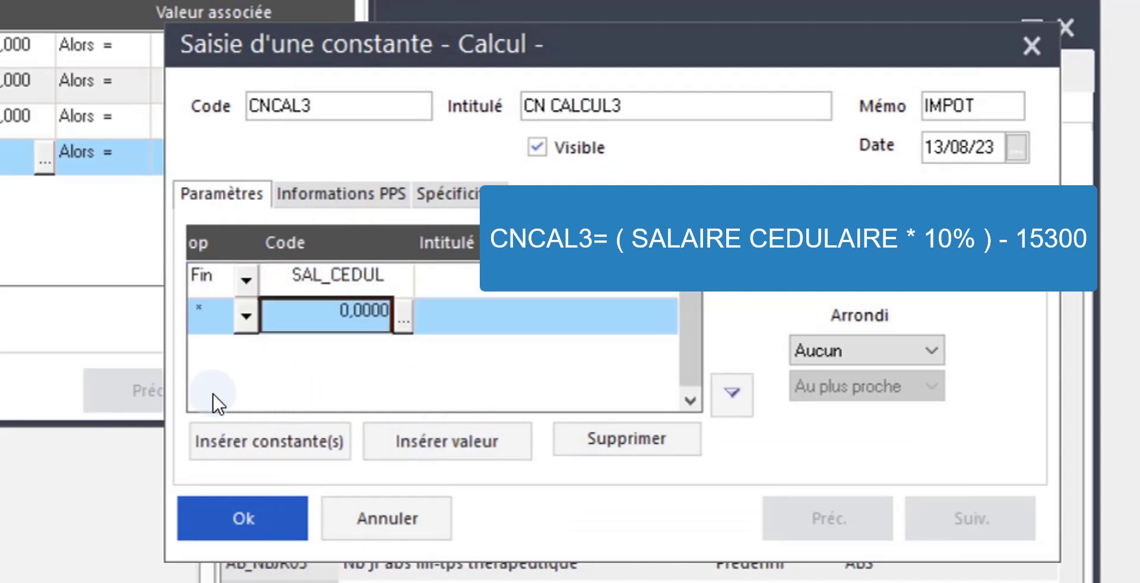
{"action": "type", "text": "10"}
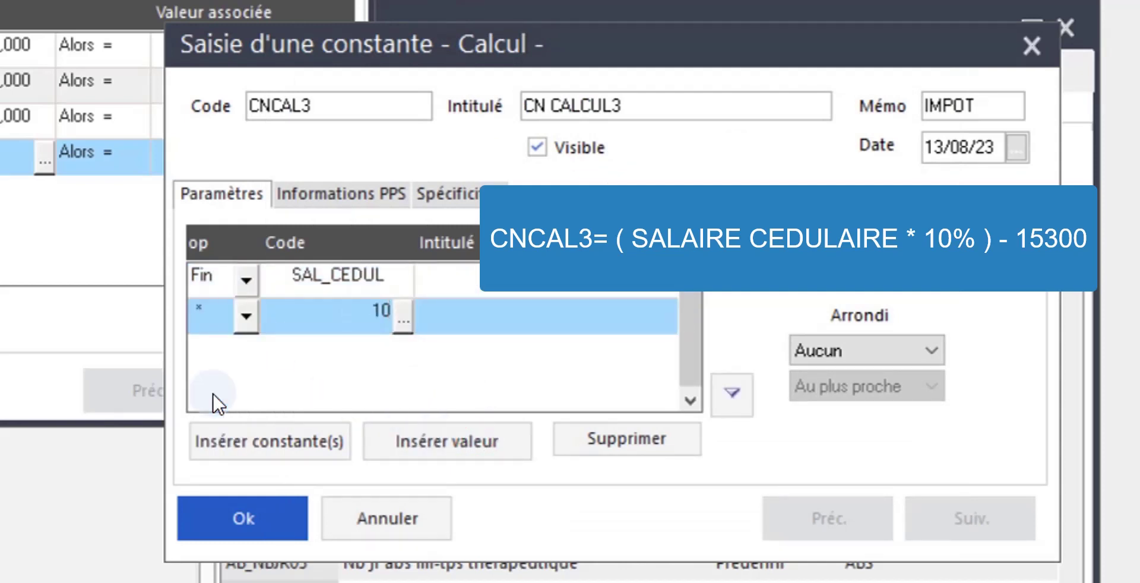
Step: Add a value line to the CN CALCUL3 formula that divides by 100
{"action": "left_click", "coordinate": [496, 440]}
{"action": "left_click", "coordinate": [247, 344]}
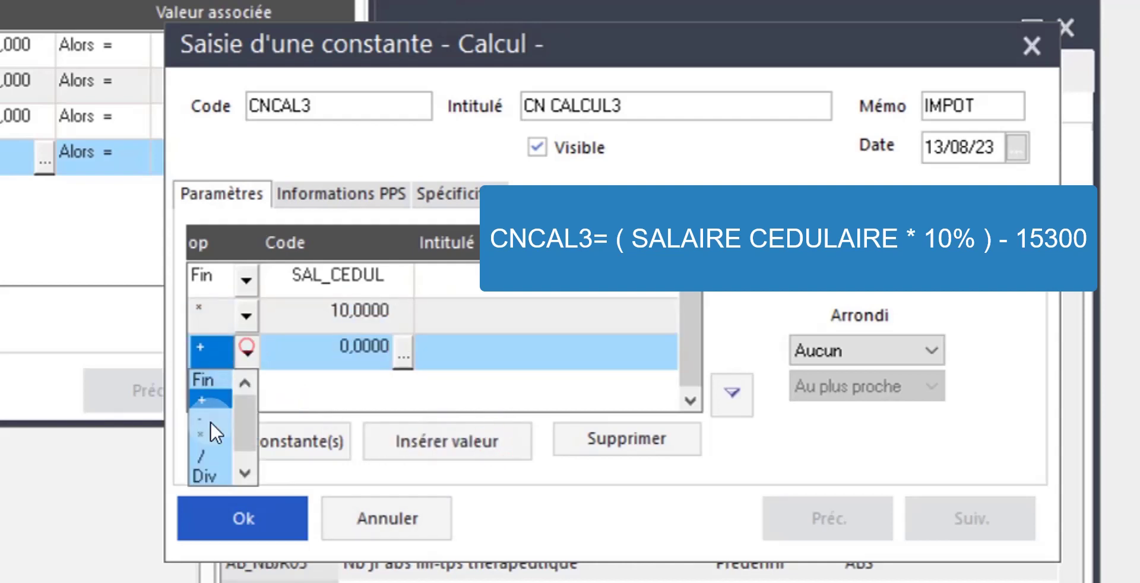
{"action": "left_click", "coordinate": [192, 455]}
{"action": "type", "text": "10"}
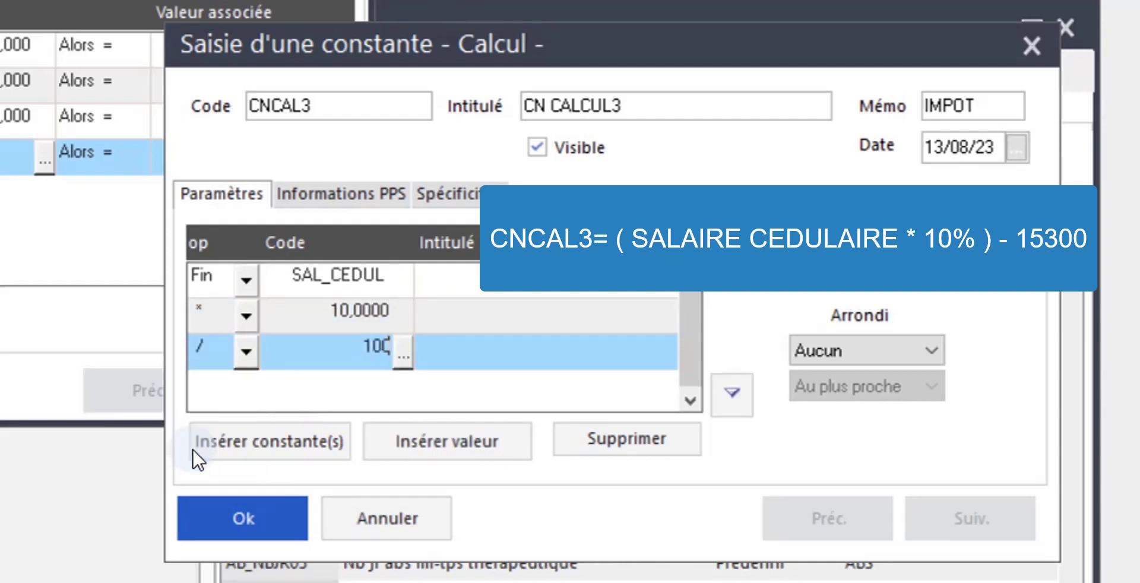
{"action": "type", "text": "0"}
Step: Add a value line subtracting 15300 to the CN CALCUL3 formula and save the constant
{"action": "left_click", "coordinate": [447, 444]}
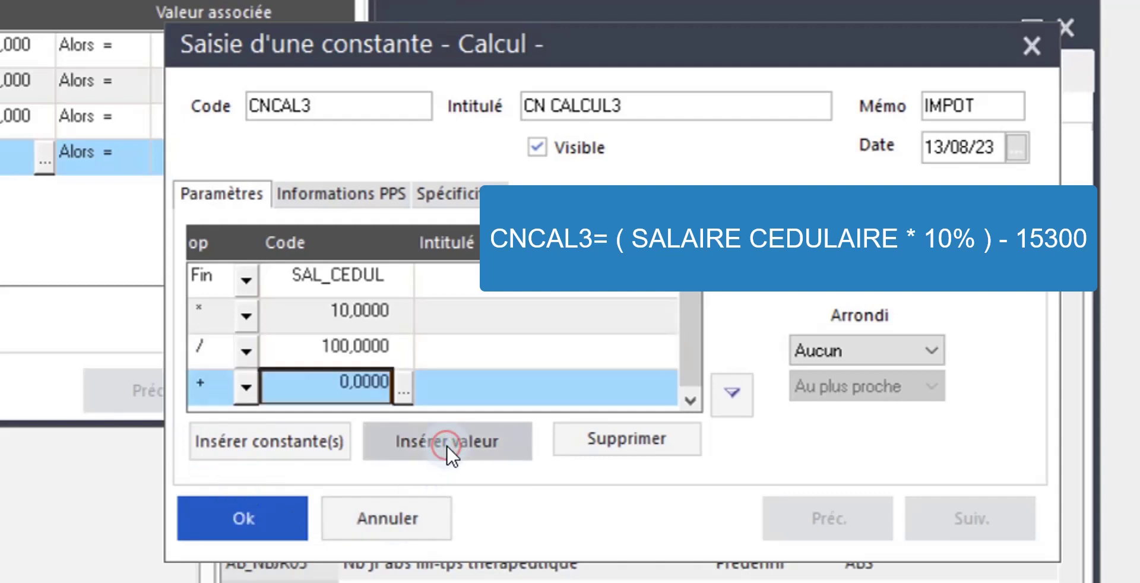
{"action": "left_click", "coordinate": [243, 389]}
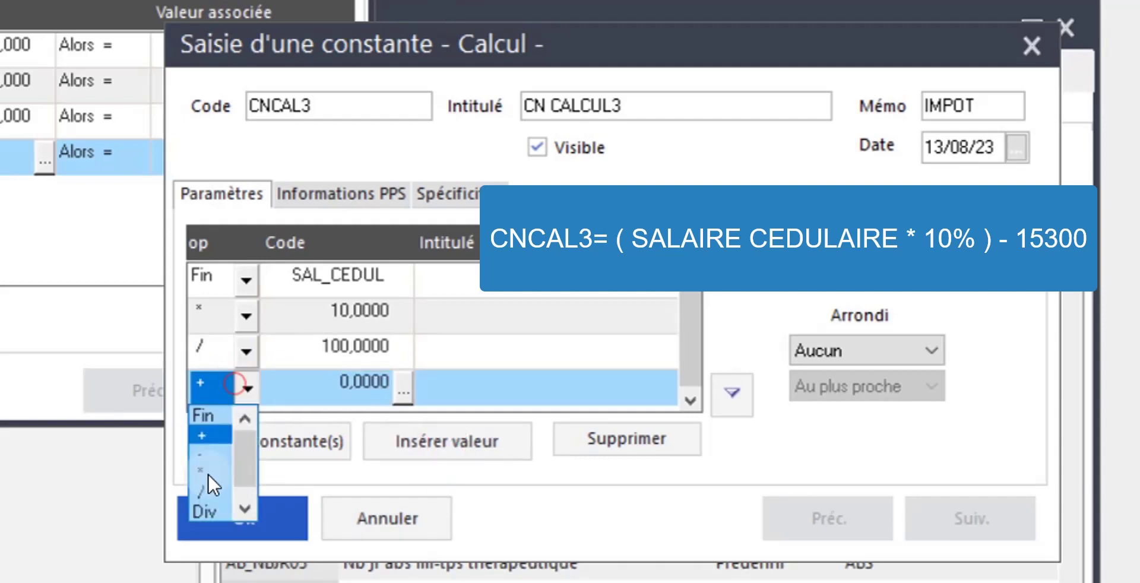
{"action": "left_click", "coordinate": [202, 451]}
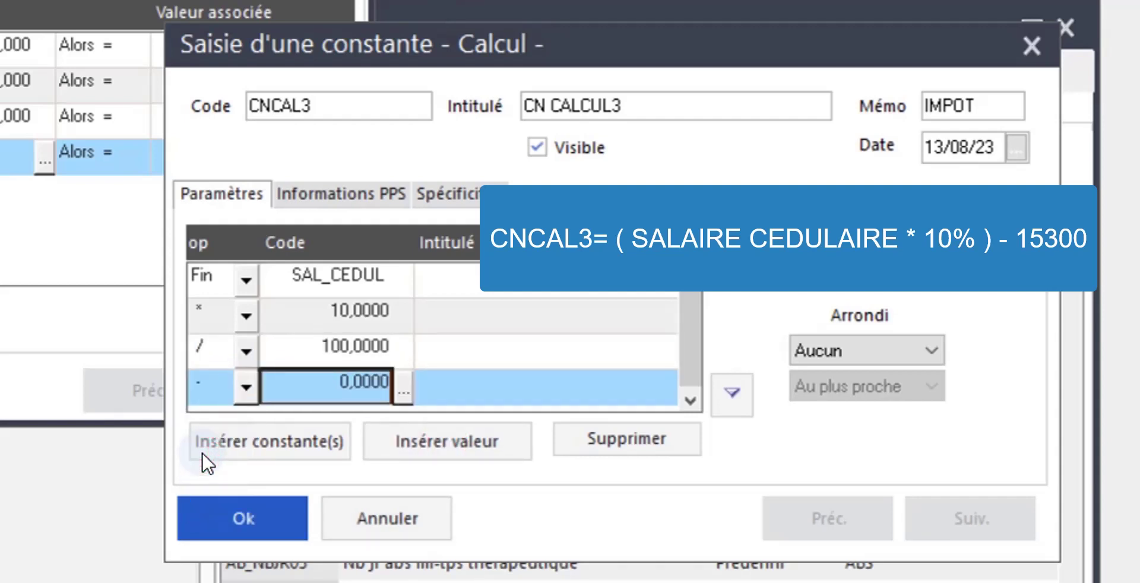
{"action": "type", "text": "15300"}
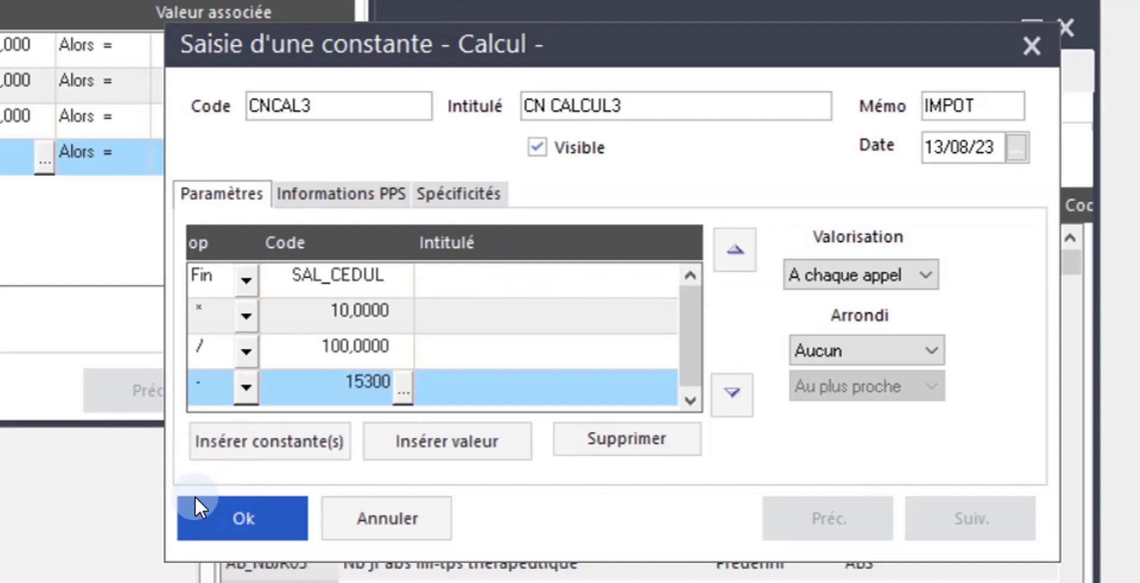
{"action": "left_click", "coordinate": [209, 522]}
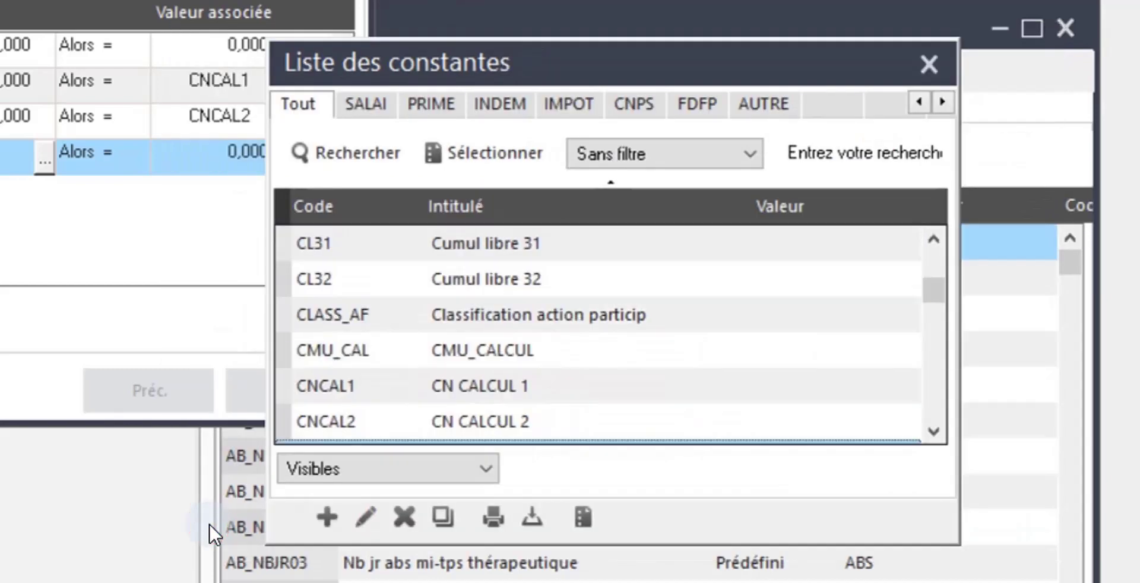
Step: Assign CNCAL3 to the fourth CN_TRAN tranche, with a lower bound of 200000, and save the Tranche constant
{"action": "left_click", "coordinate": [927, 432]}
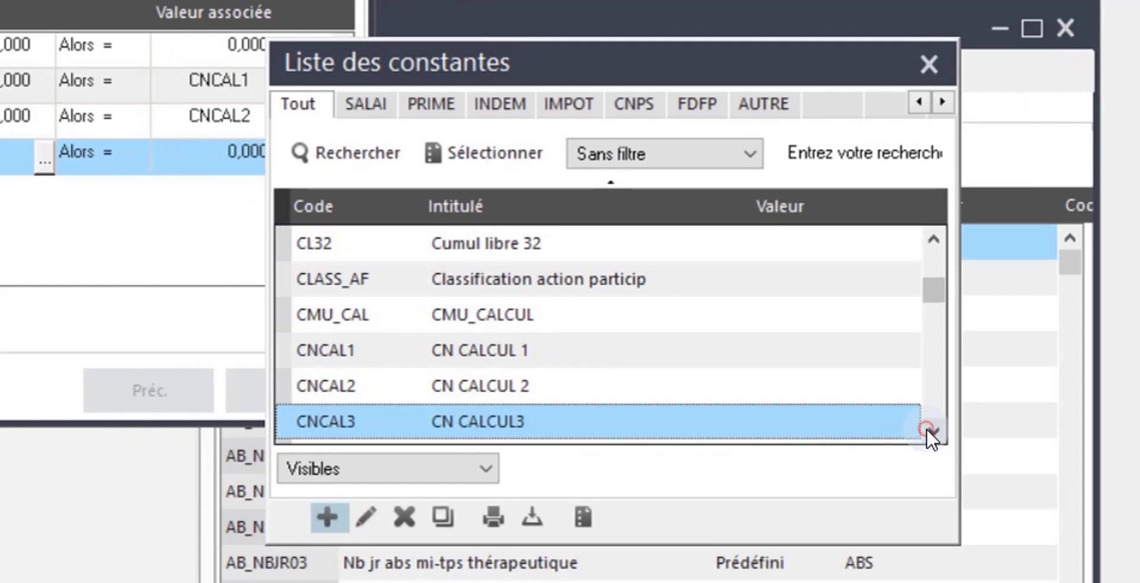
{"action": "double_click", "coordinate": [813, 419]}
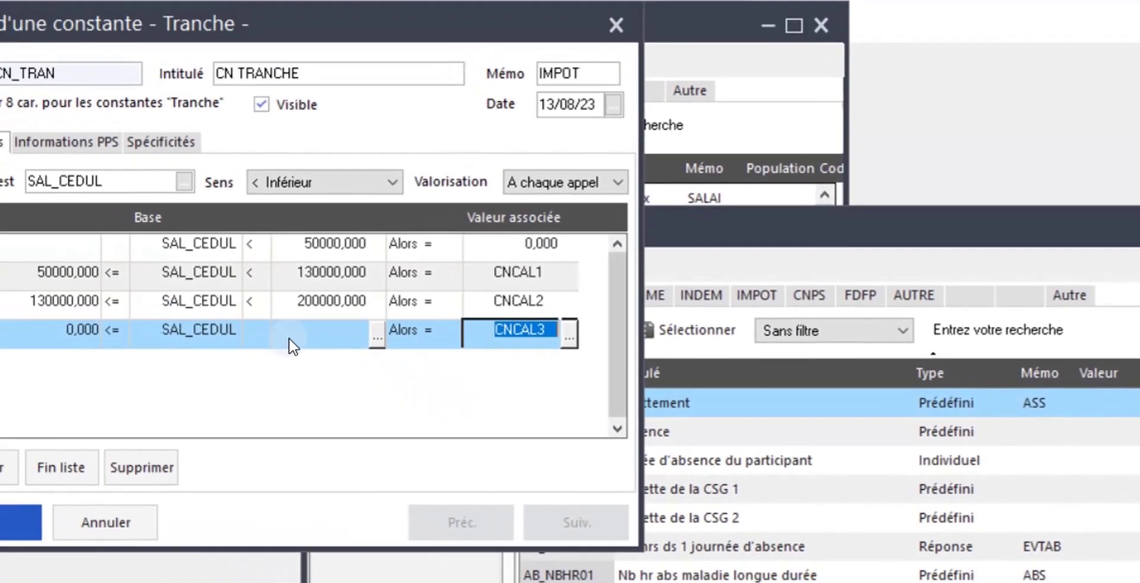
{"action": "key", "text": "Return"}
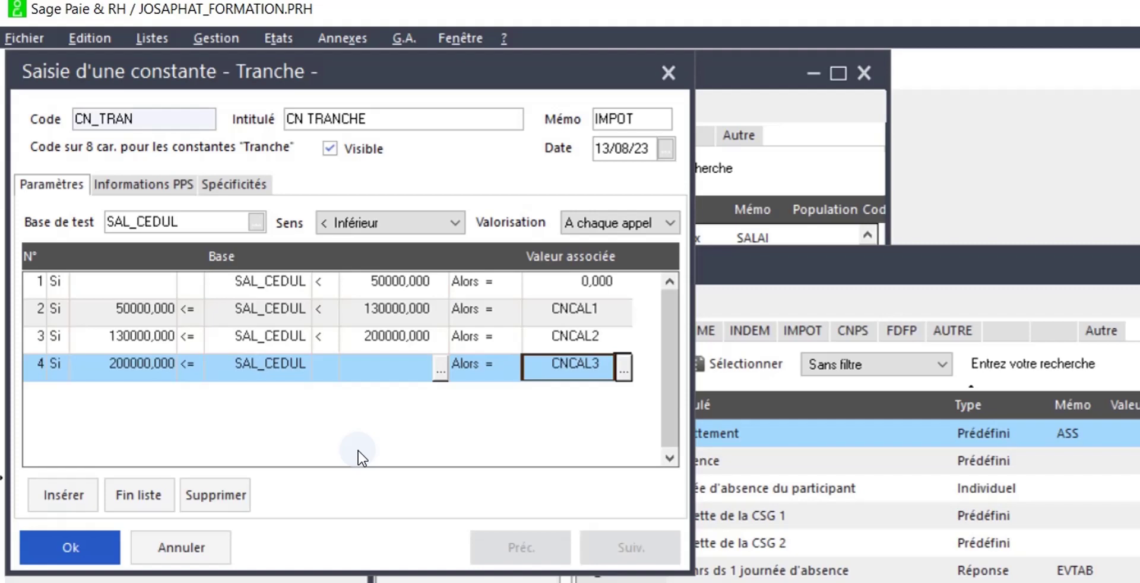
{"action": "left_click", "coordinate": [61, 546]}
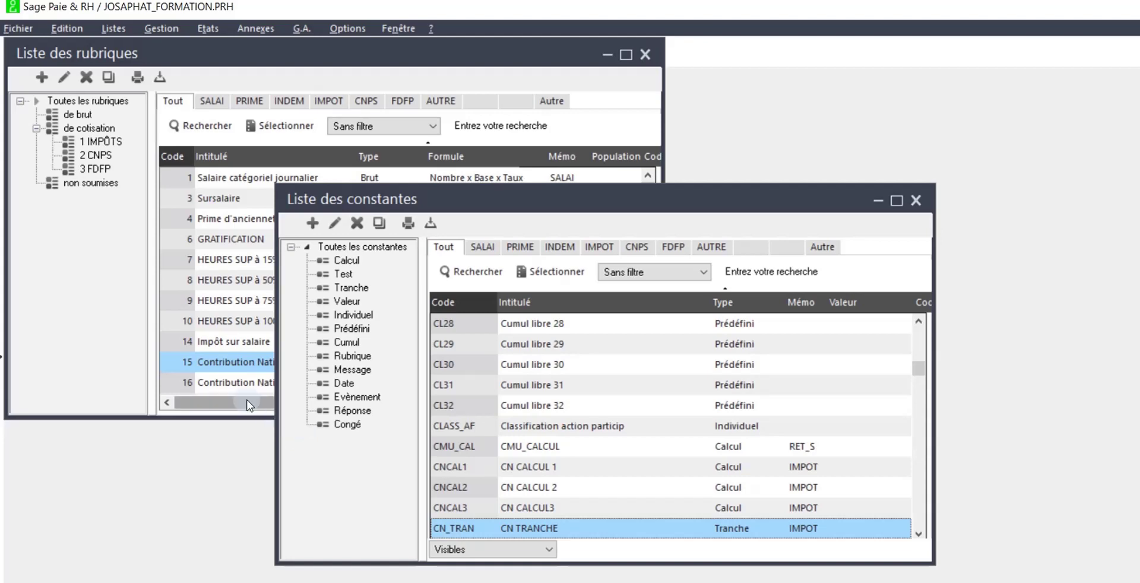
Step: Assign the CN_TRAN constant as the employee-share amount of rubrique 15 Contribution Nationale and save the rubrique
{"action": "left_click", "coordinate": [215, 323]}
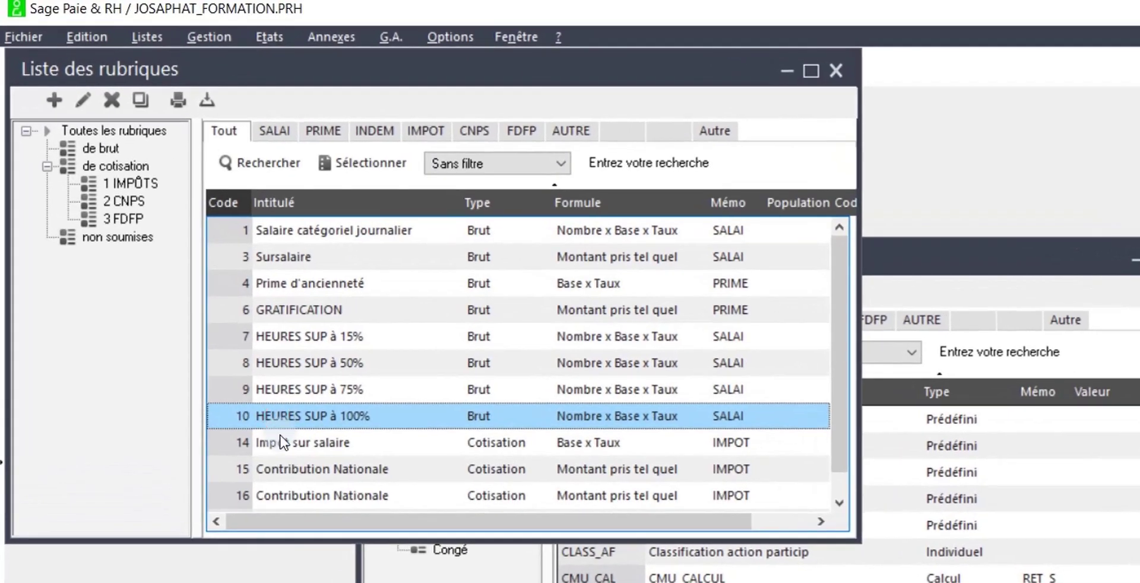
{"action": "double_click", "coordinate": [292, 472]}
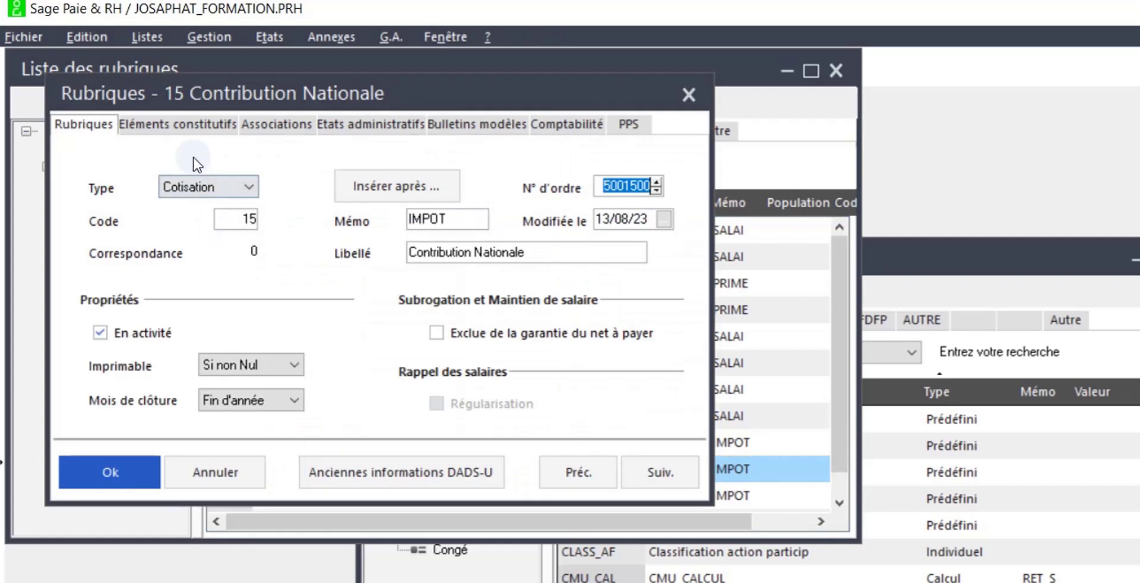
{"action": "left_click", "coordinate": [184, 127]}
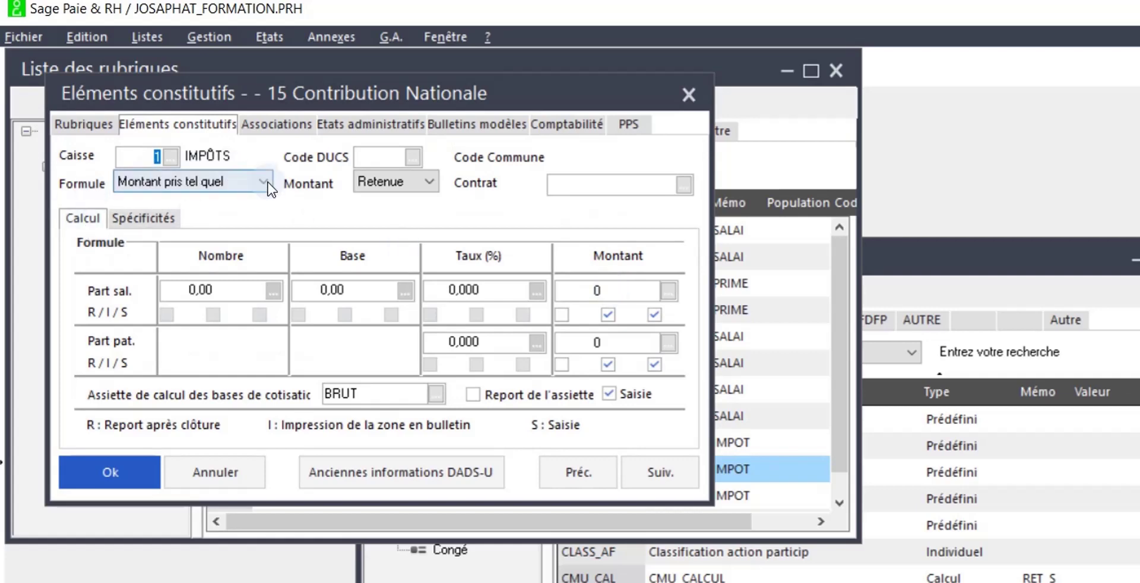
{"action": "left_click", "coordinate": [669, 291]}
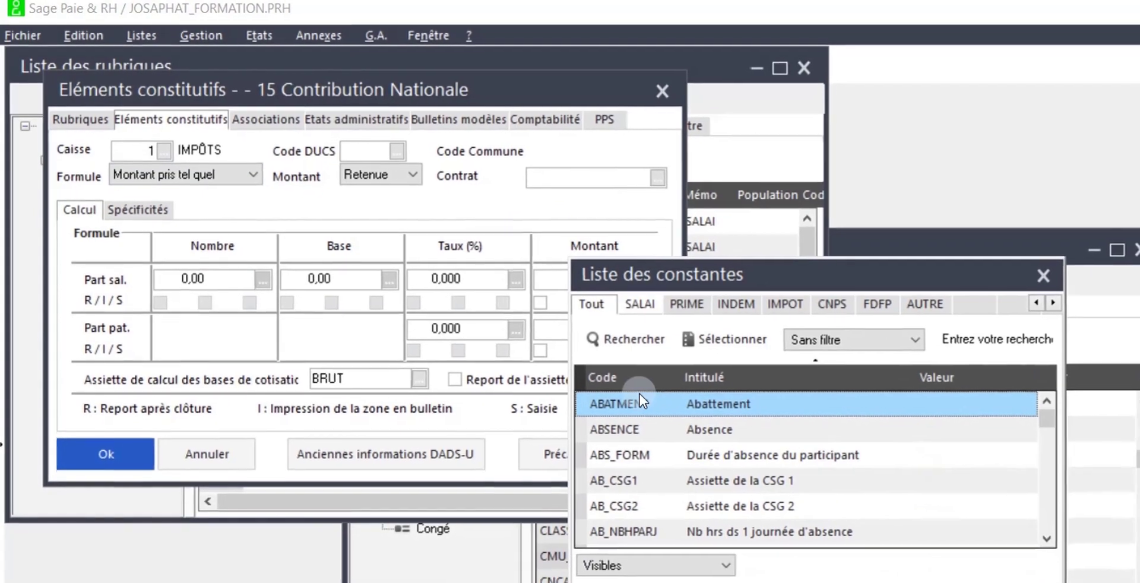
{"action": "left_click", "coordinate": [626, 339]}
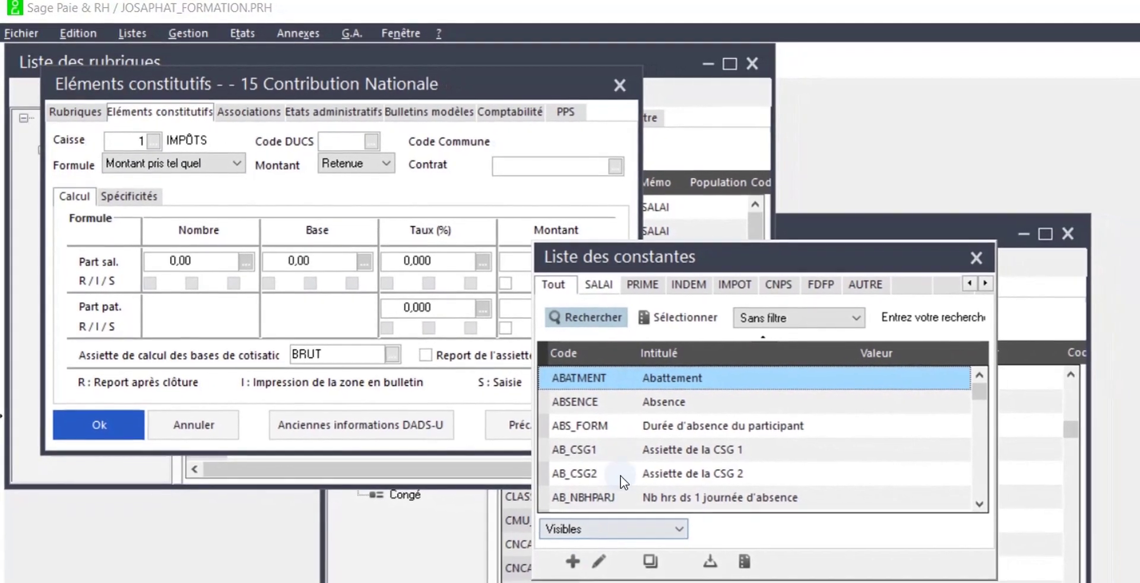
{"action": "left_click", "coordinate": [676, 317]}
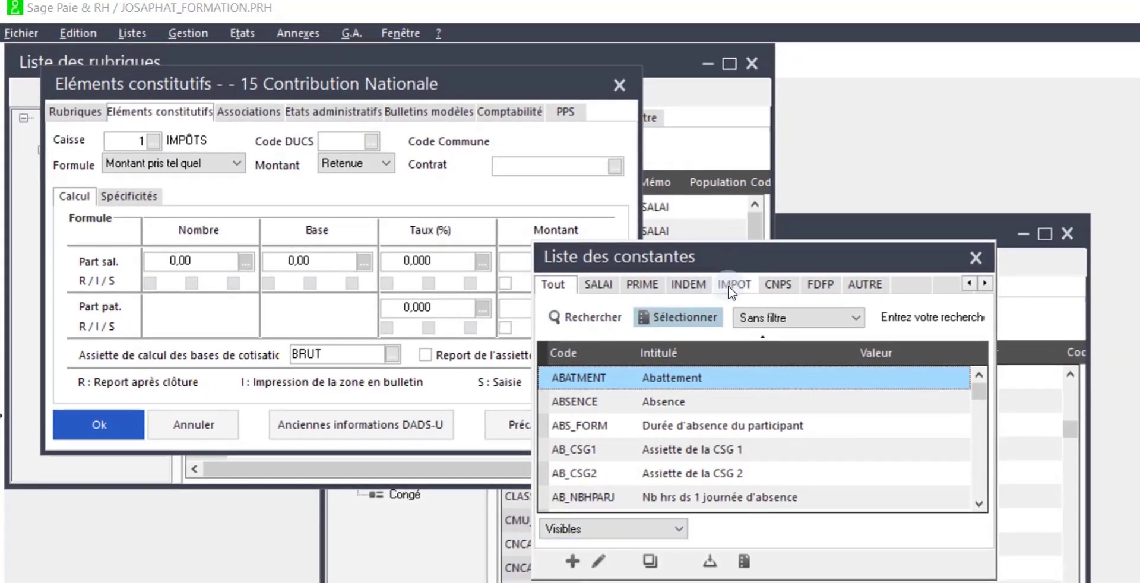
{"action": "left_click", "coordinate": [729, 287]}
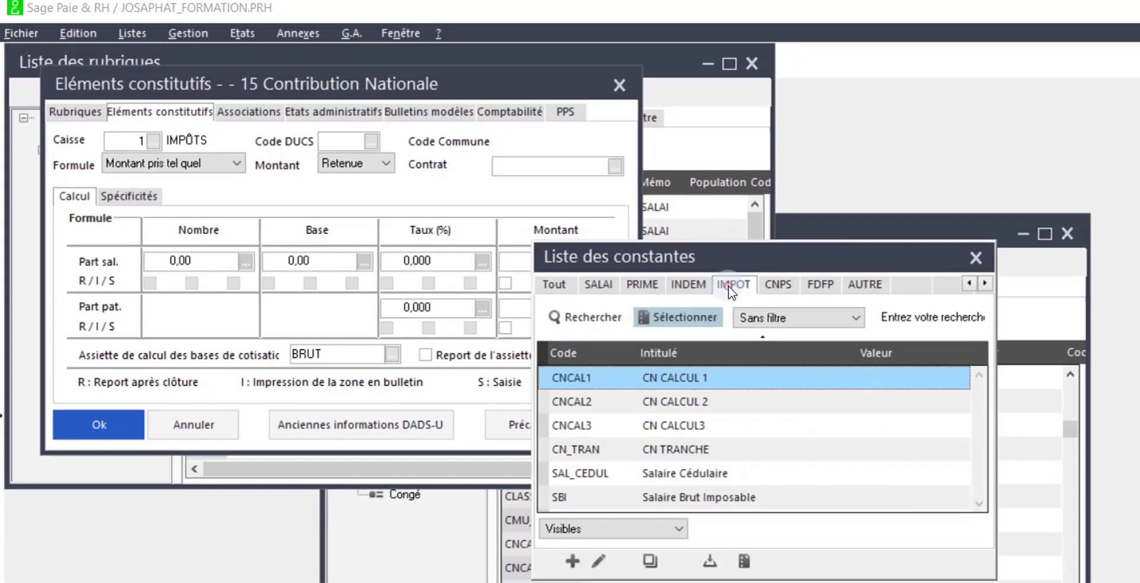
{"action": "left_click", "coordinate": [665, 449]}
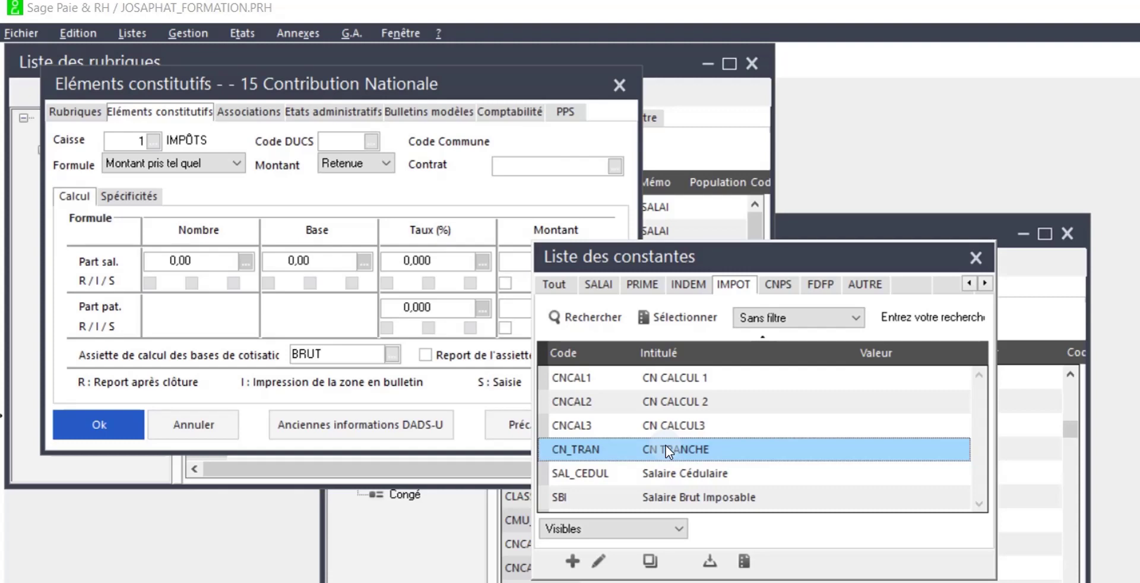
{"action": "double_click", "coordinate": [664, 449]}
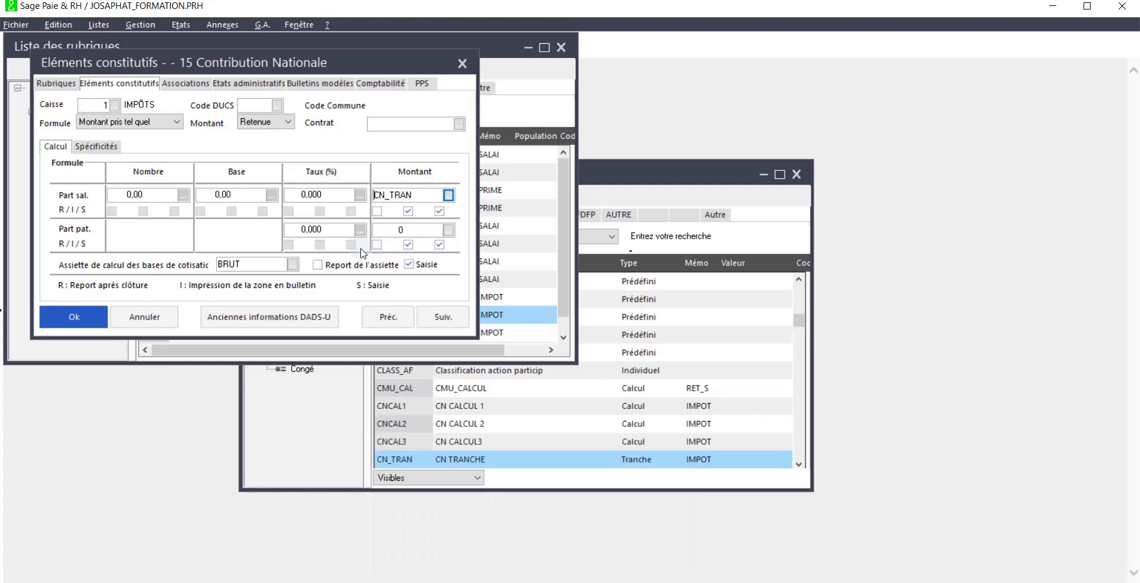
{"action": "left_click", "coordinate": [73, 320]}
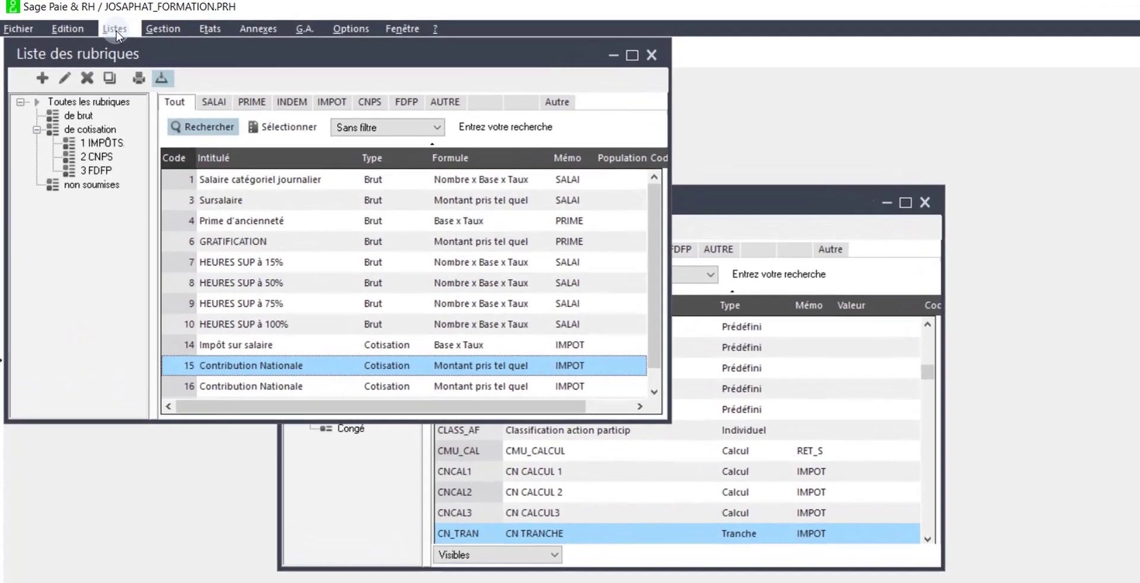
Step: Open the listed employee's payslip from the personnel records and activate rubrique 15 Contribution Nationale in it
{"action": "left_click", "coordinate": [104, 27]}
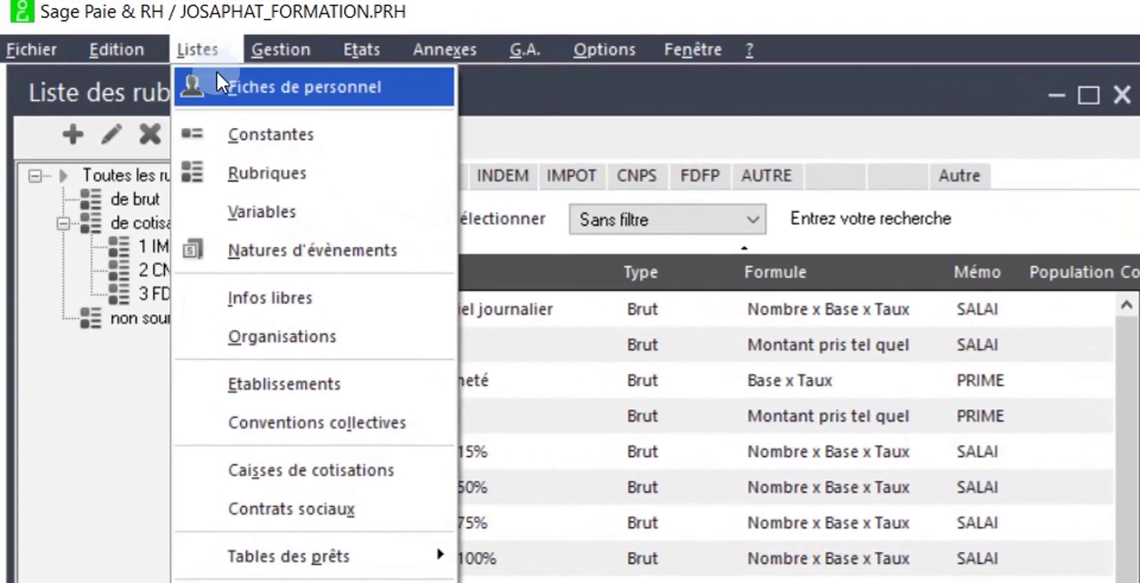
{"action": "left_click", "coordinate": [222, 77]}
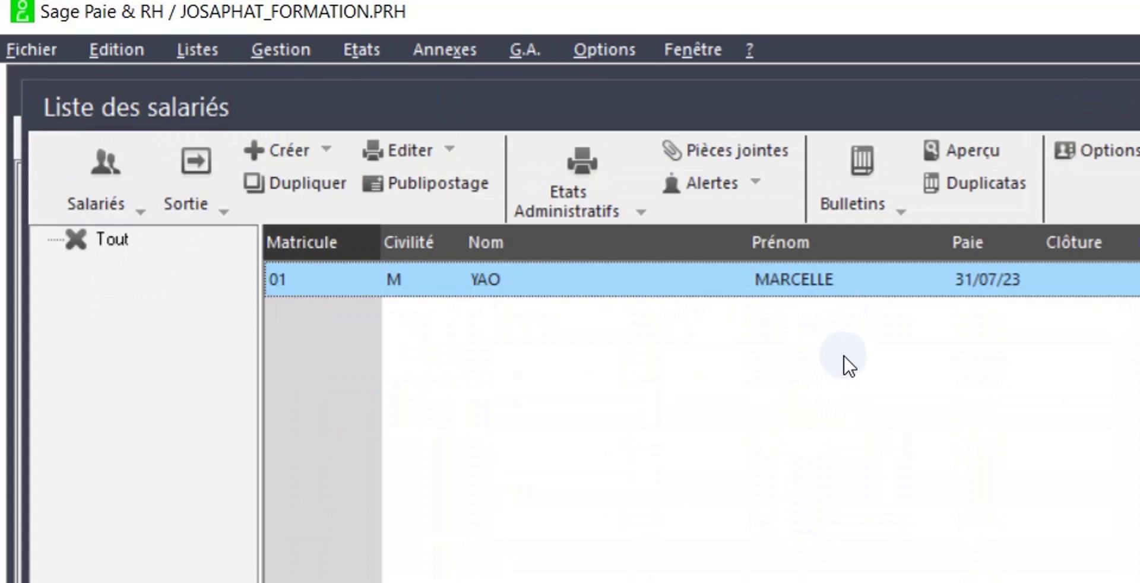
{"action": "left_click", "coordinate": [852, 159]}
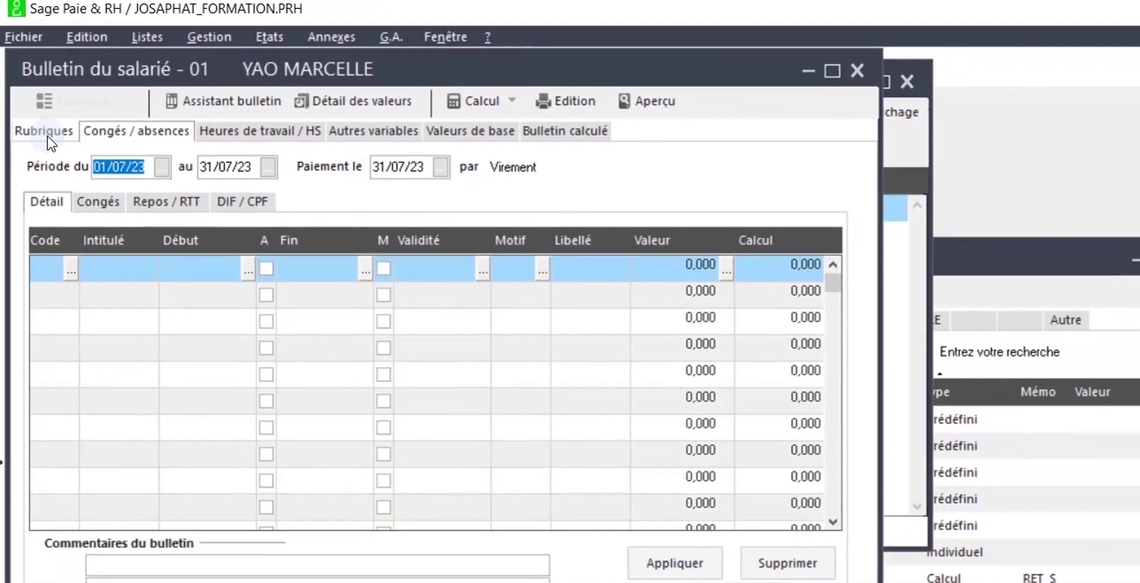
{"action": "left_click", "coordinate": [45, 132]}
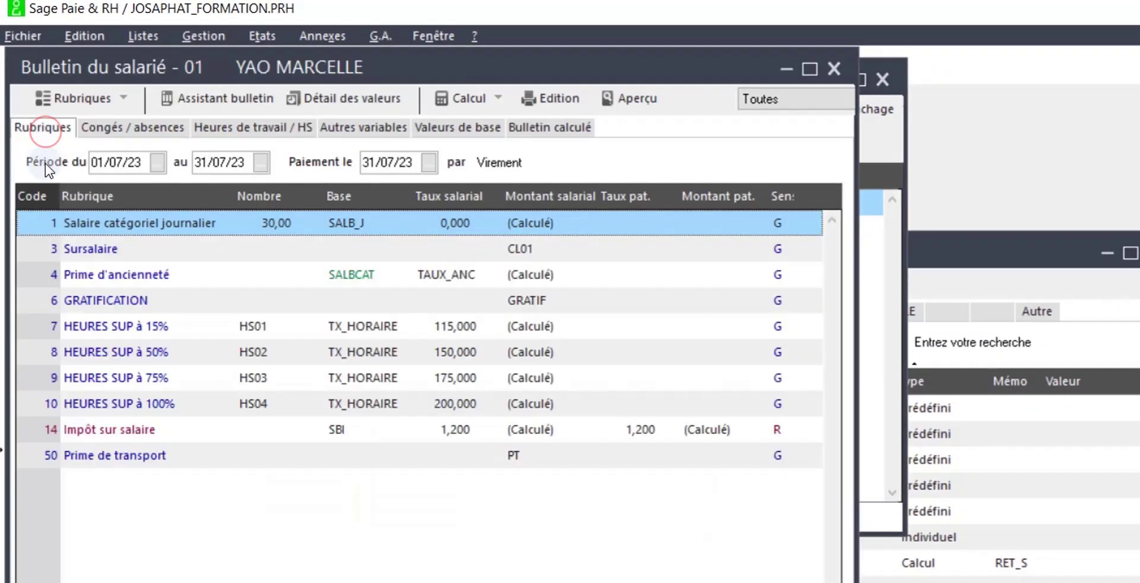
{"action": "right_click", "coordinate": [259, 514]}
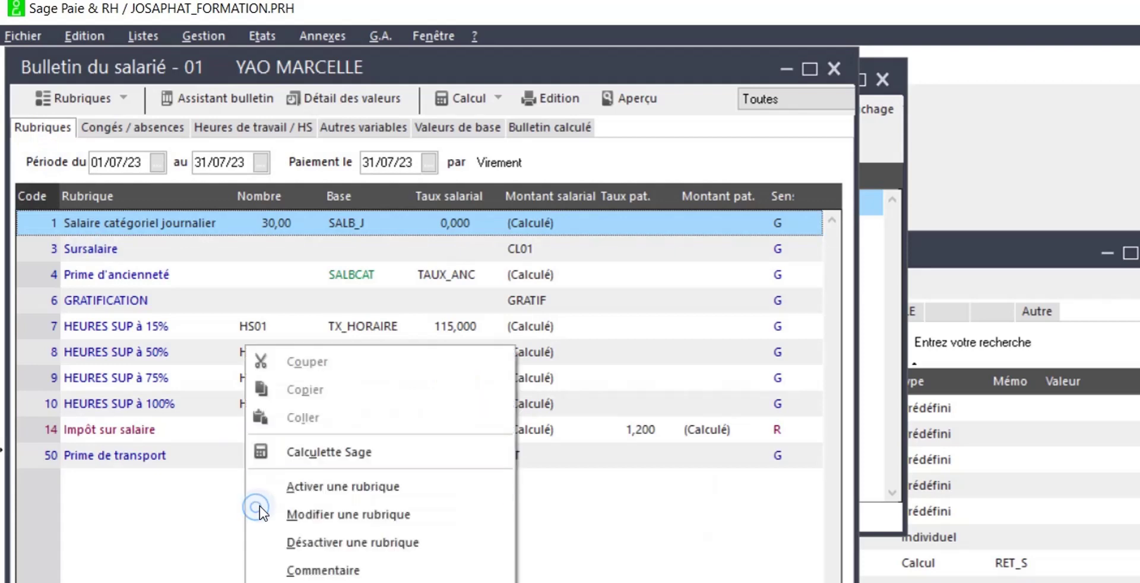
{"action": "left_click", "coordinate": [311, 480]}
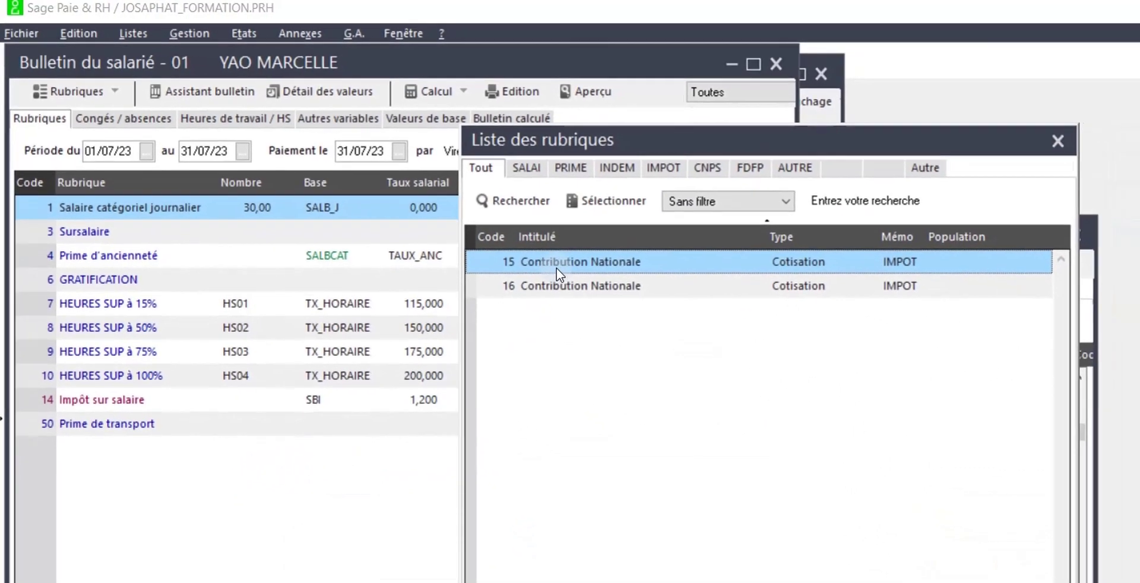
{"action": "double_click", "coordinate": [557, 269]}
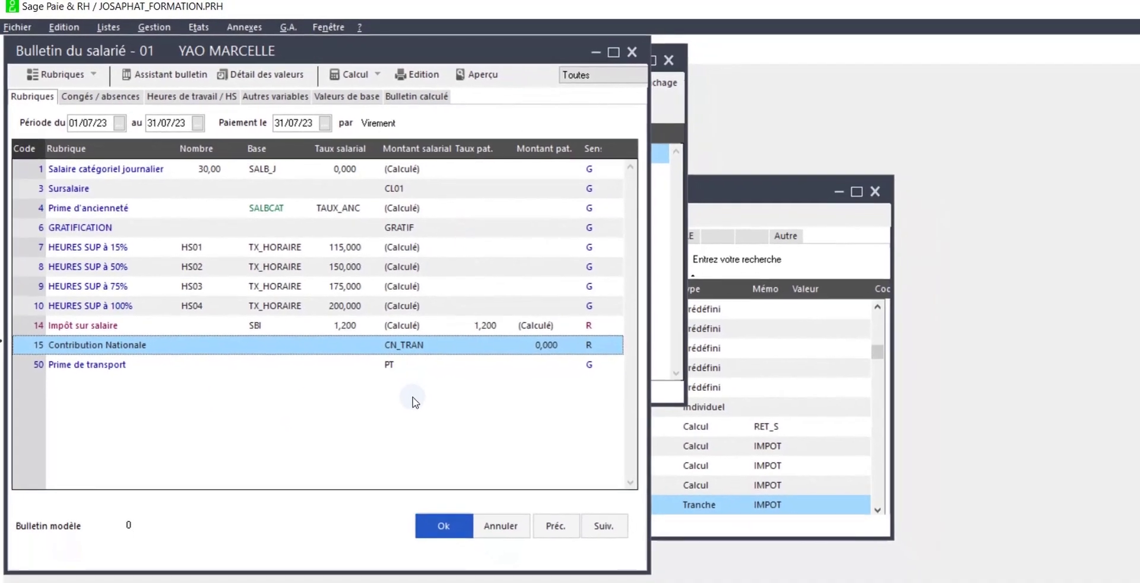
Step: Set the employee rate of the Salaire catégoriel journalier rubrique to 100 % in the payslip
{"action": "left_click", "coordinate": [352, 172]}
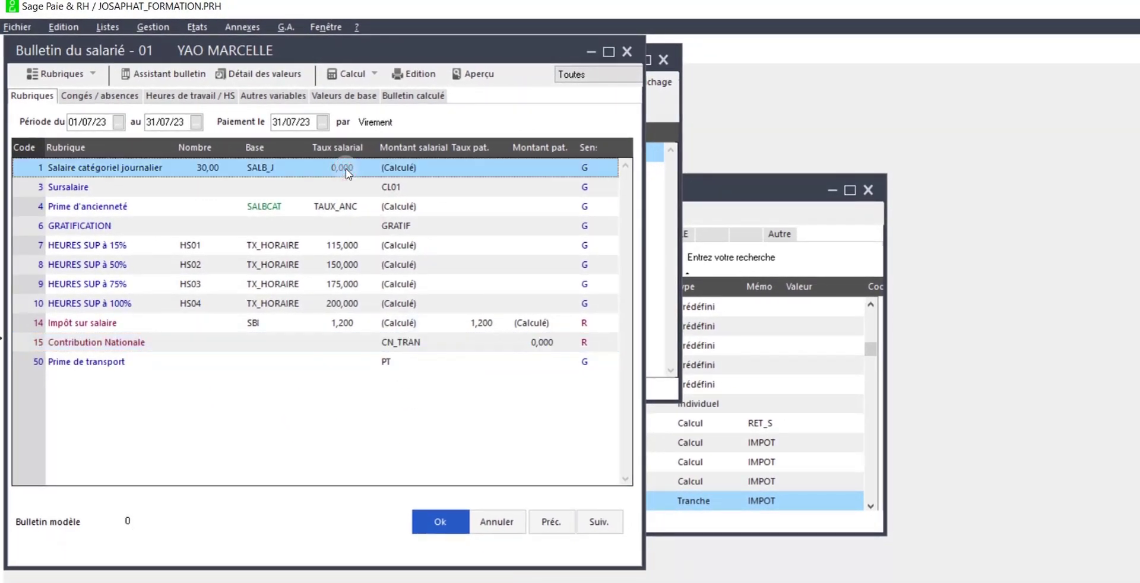
{"action": "double_click", "coordinate": [347, 172]}
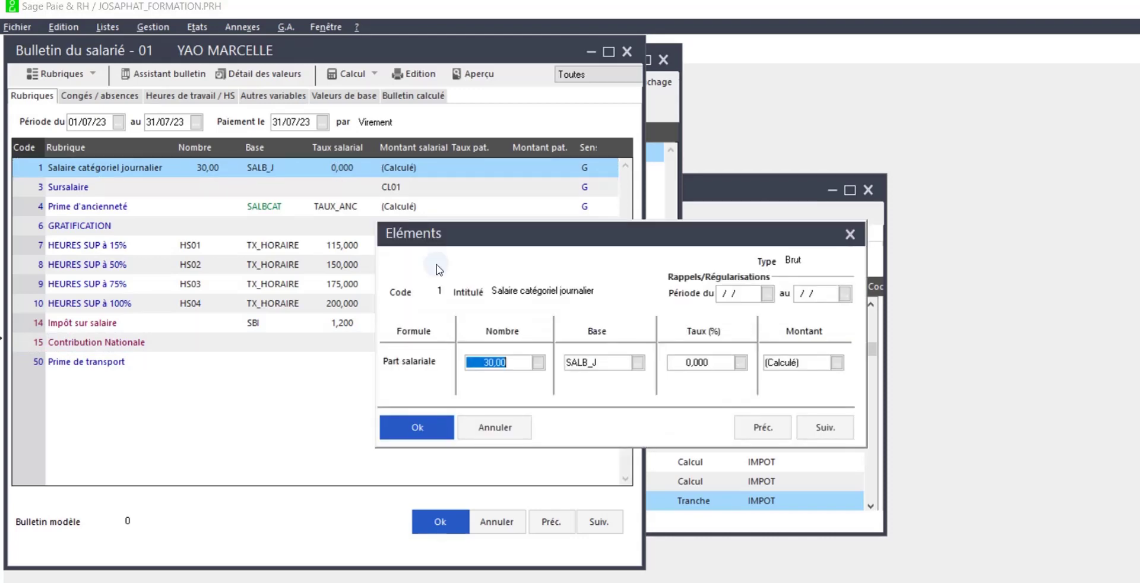
{"action": "double_click", "coordinate": [697, 363]}
{"action": "type", "text": "100"}
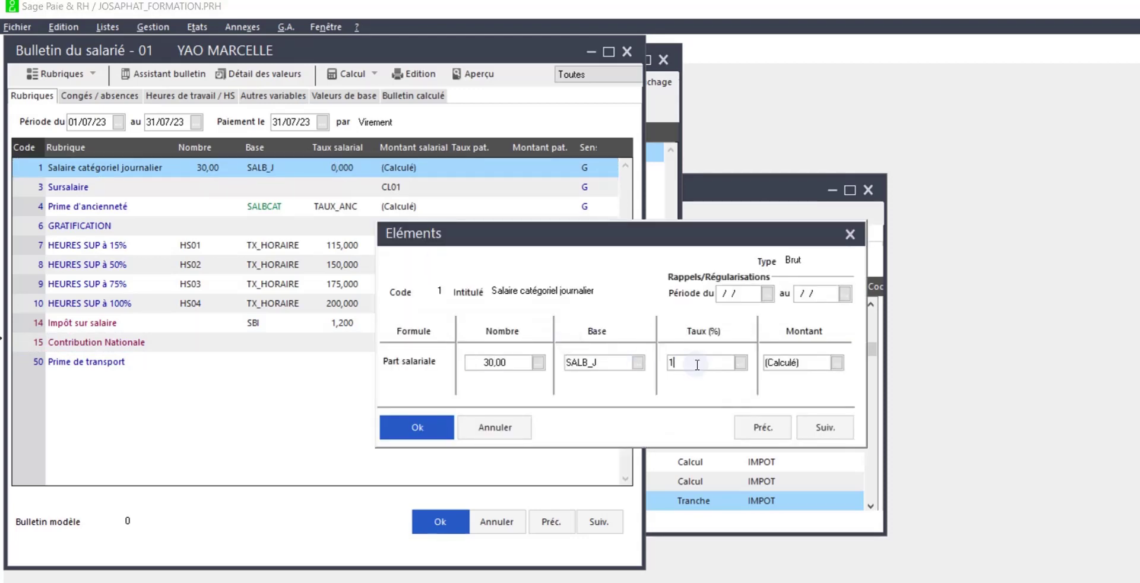
{"action": "left_click", "coordinate": [460, 426]}
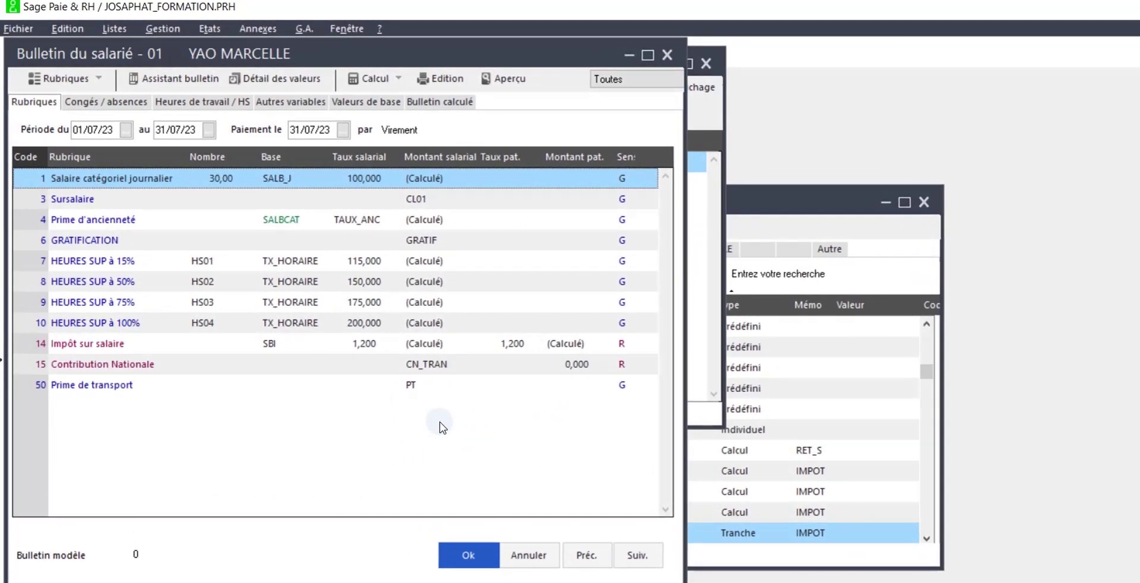
Step: Display the employee's calculated payslip, dismissing the calculation messages, to check the Contribution Nationale deduction
{"action": "left_click", "coordinate": [440, 102]}
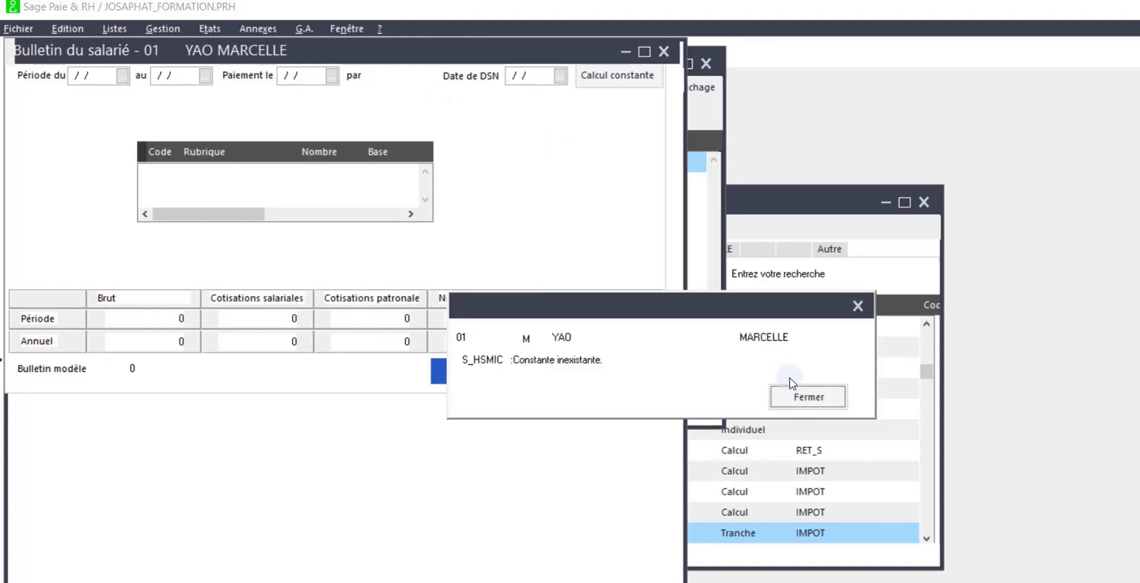
{"action": "left_click", "coordinate": [796, 394]}
{"action": "left_click", "coordinate": [797, 393]}
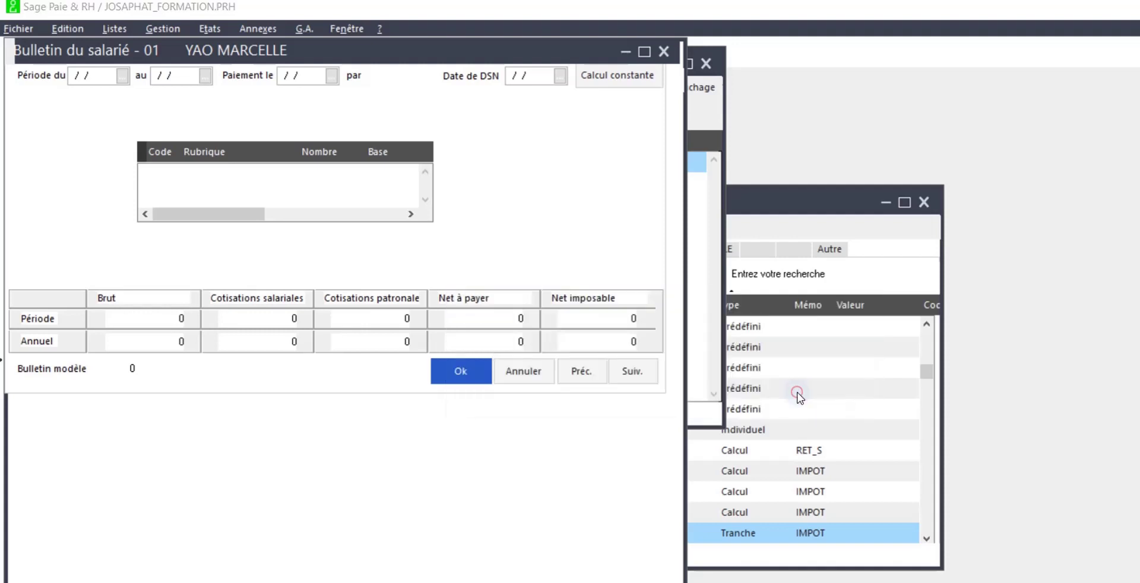
{"action": "left_click", "coordinate": [796, 392]}
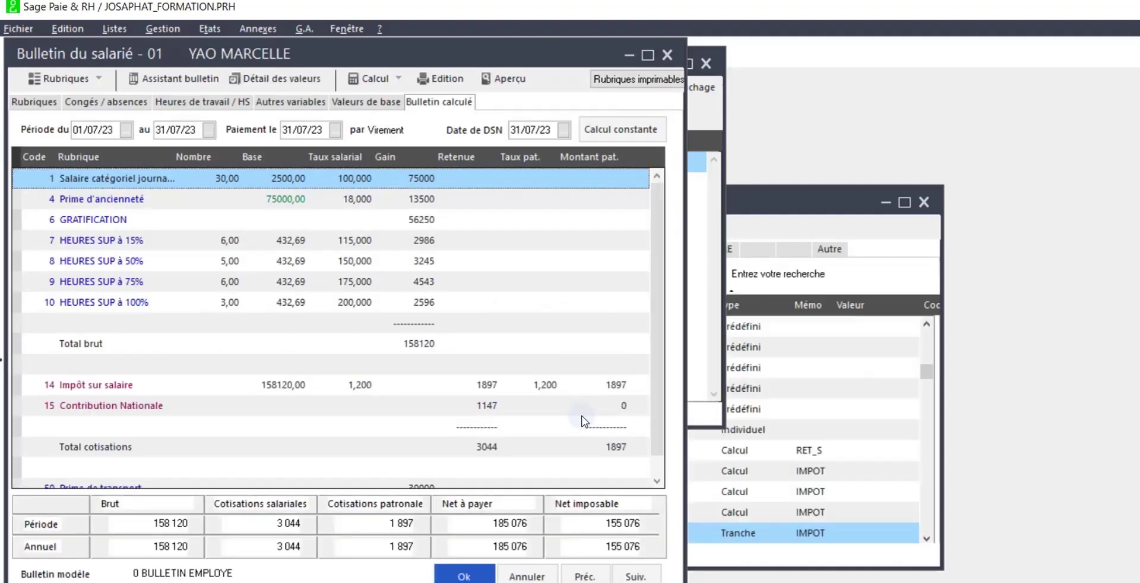